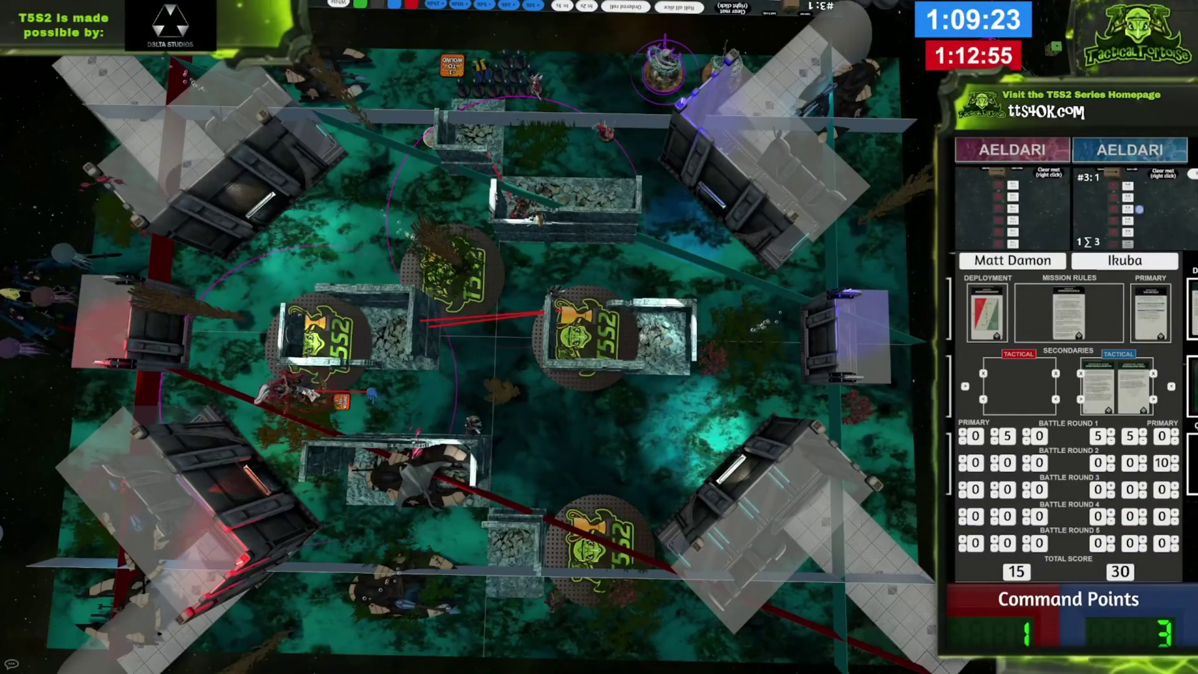
key("a")
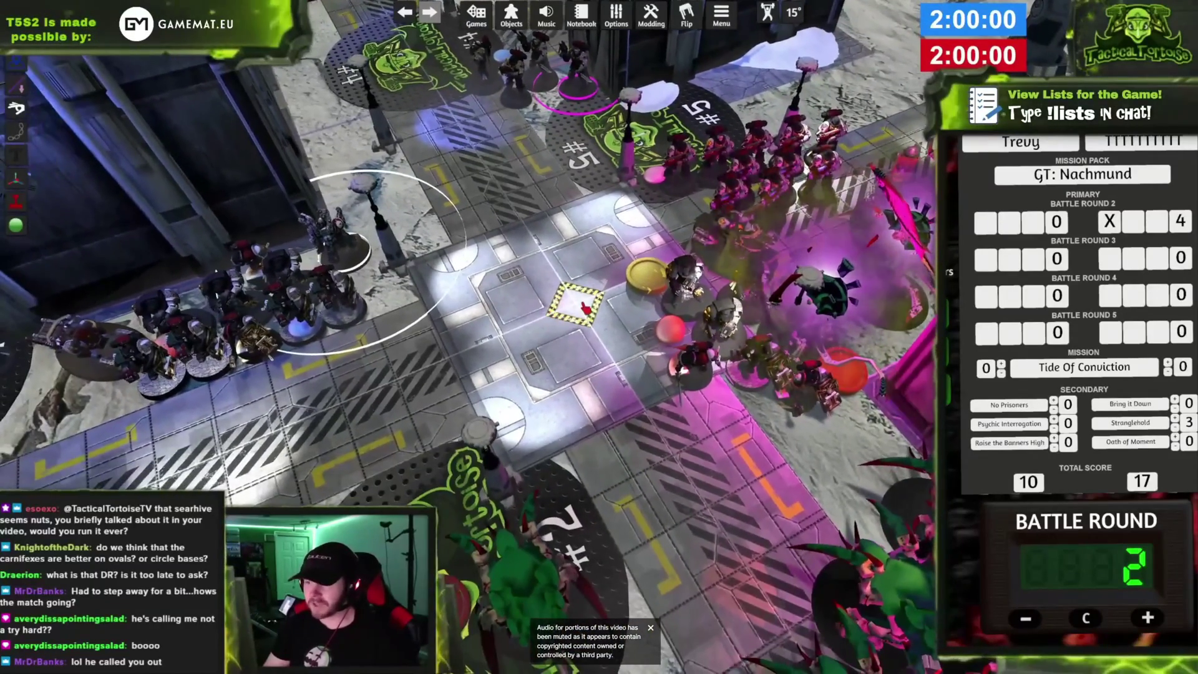
right_click(577, 309)
left_click(577, 310)
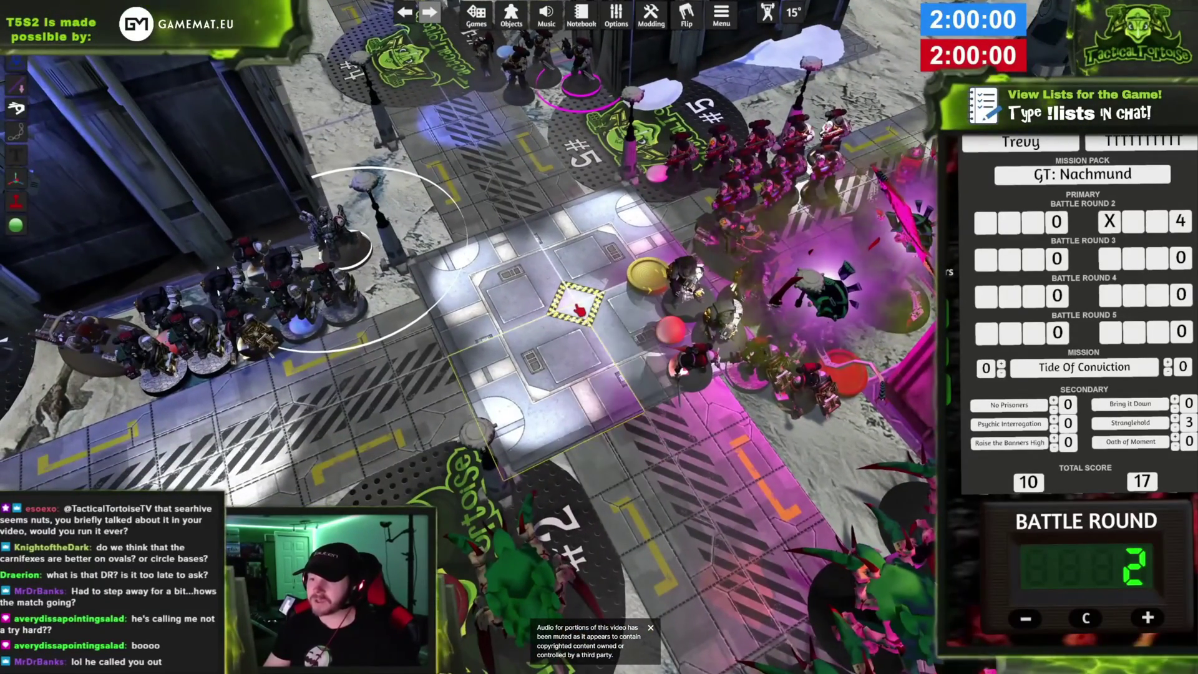
right_click(578, 309)
left_click(578, 309)
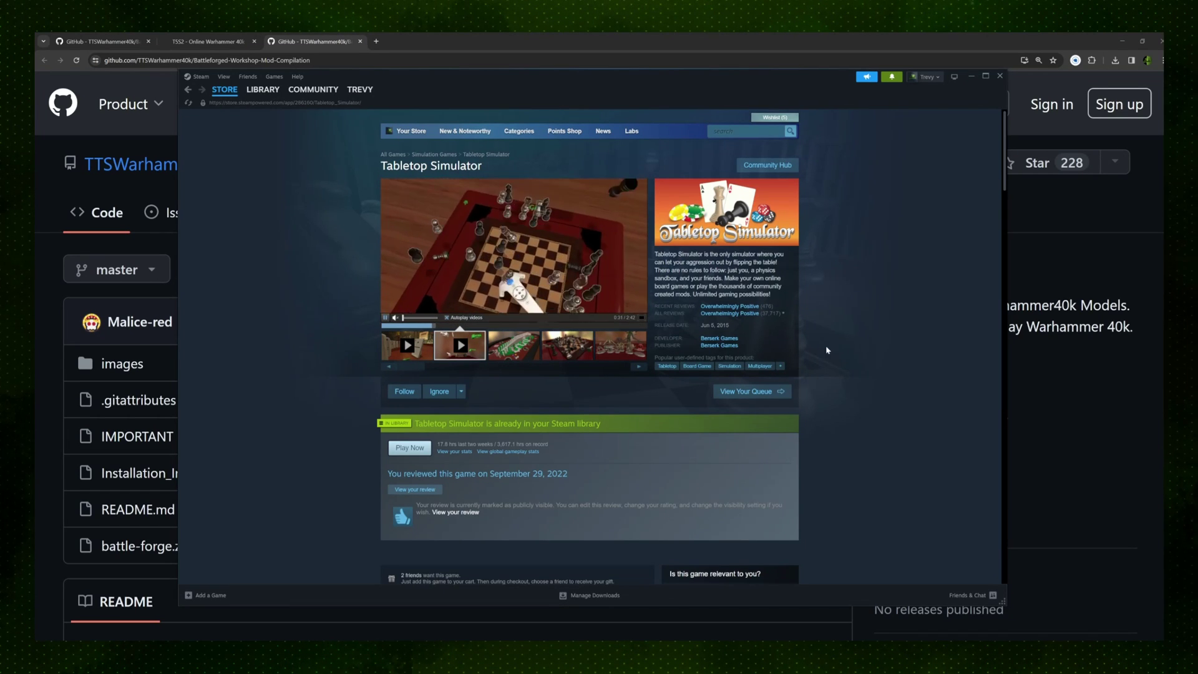
Check the purchase options on the Tabletop Simulator store page in Steam and return to the Battleforged GitHub repository in the browser.
scroll(827, 350, "down", 4)
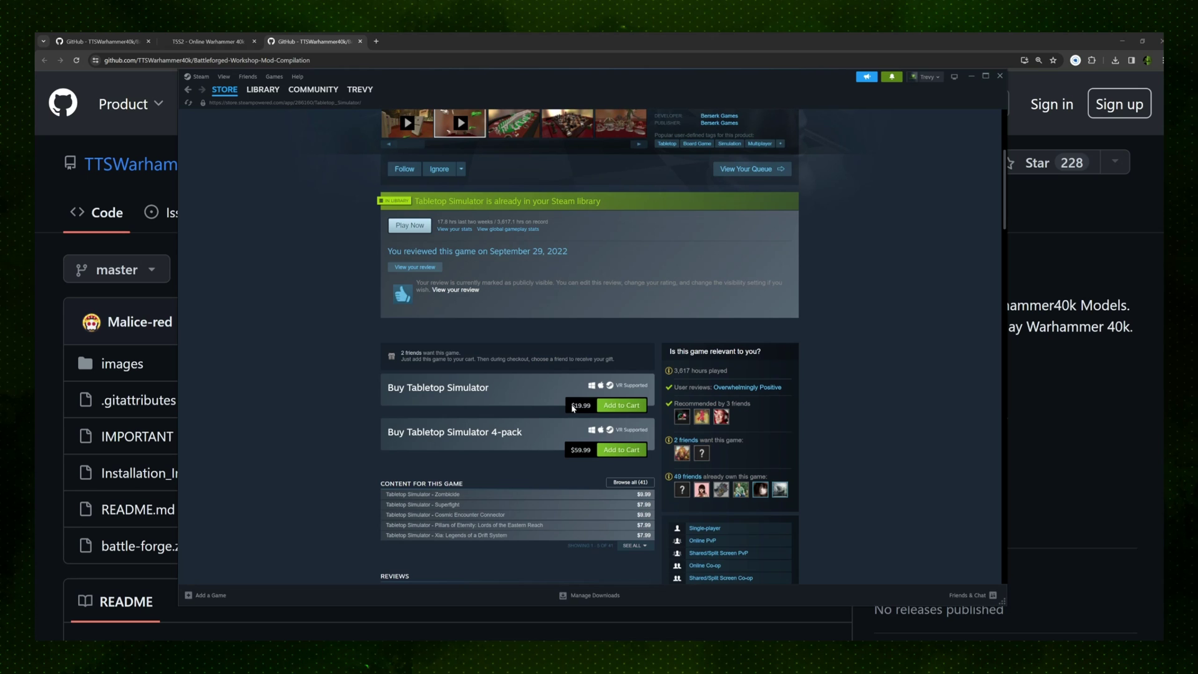
scroll(857, 357, "up", 4)
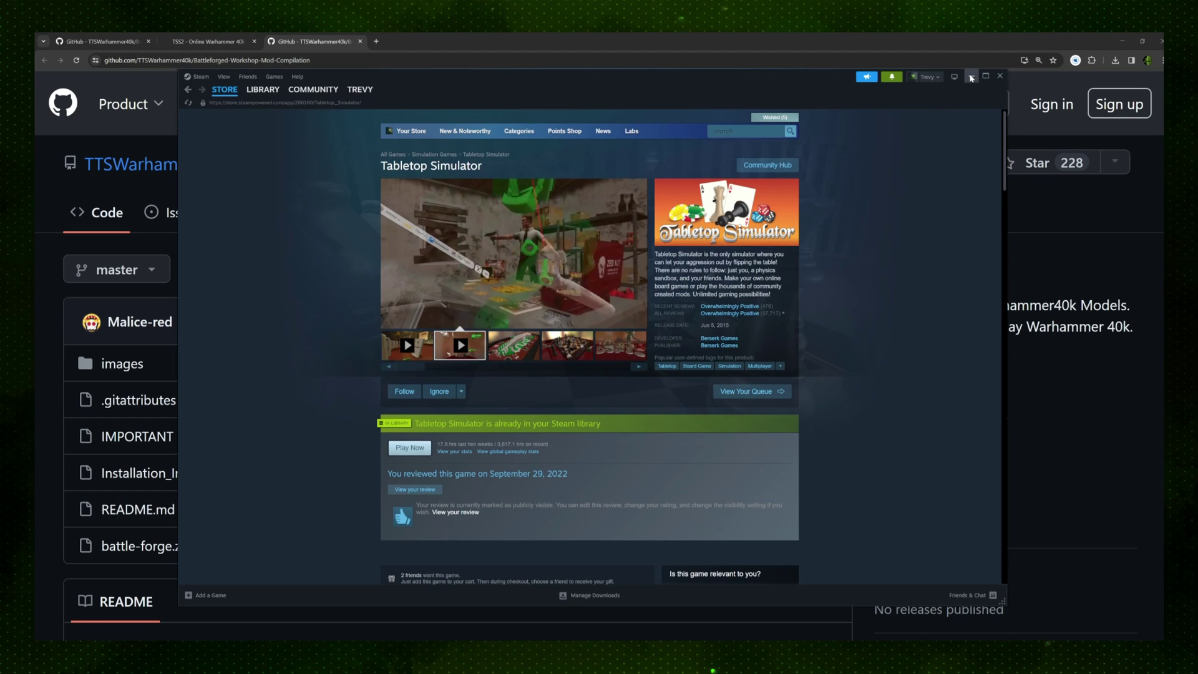
left_click(971, 76)
key("ctrl+w")
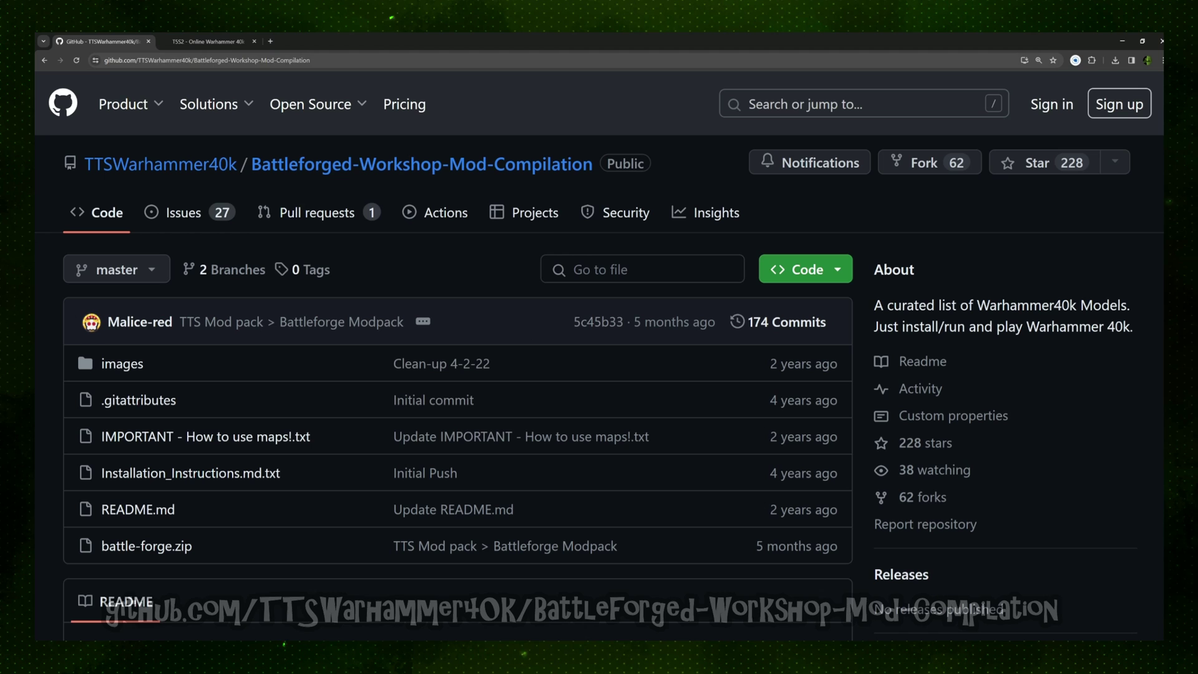
Highlight the Battleforged repository address, switch to the tts40k.com page and examine its instructions for joining as a player.
left_click_drag(105, 60, 310, 60)
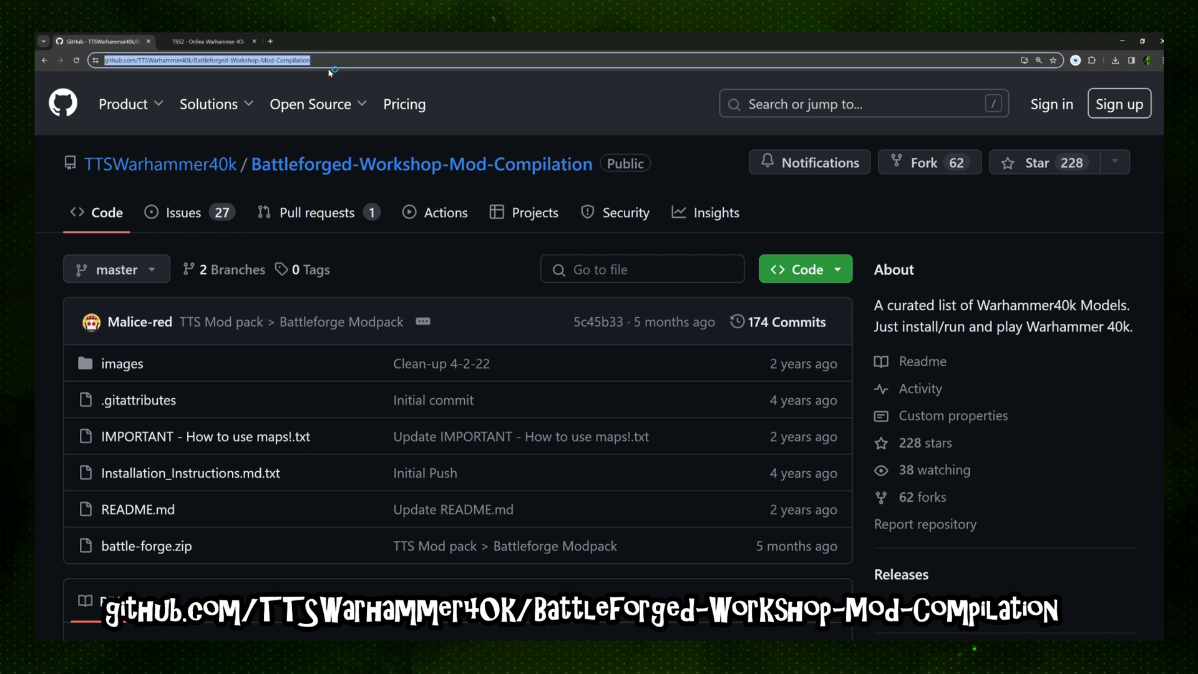
left_click(206, 41)
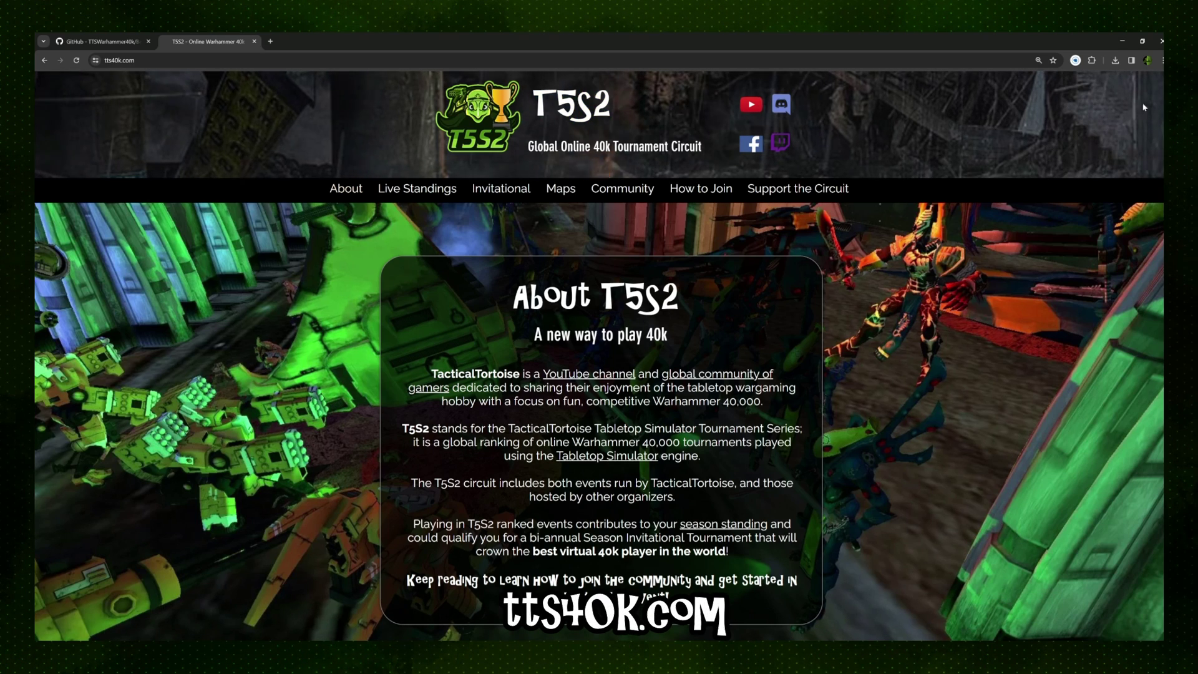
scroll(1142, 239, "down", 10)
scroll(1142, 239, "down", 15)
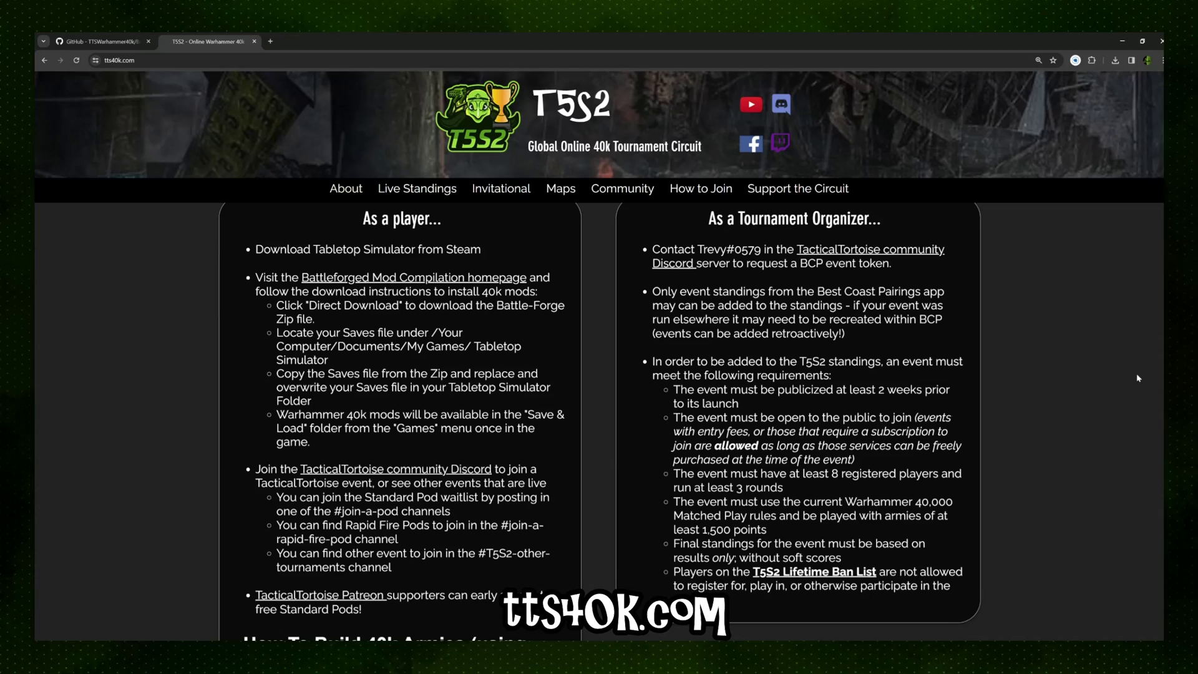
left_click_drag(304, 224, 451, 600)
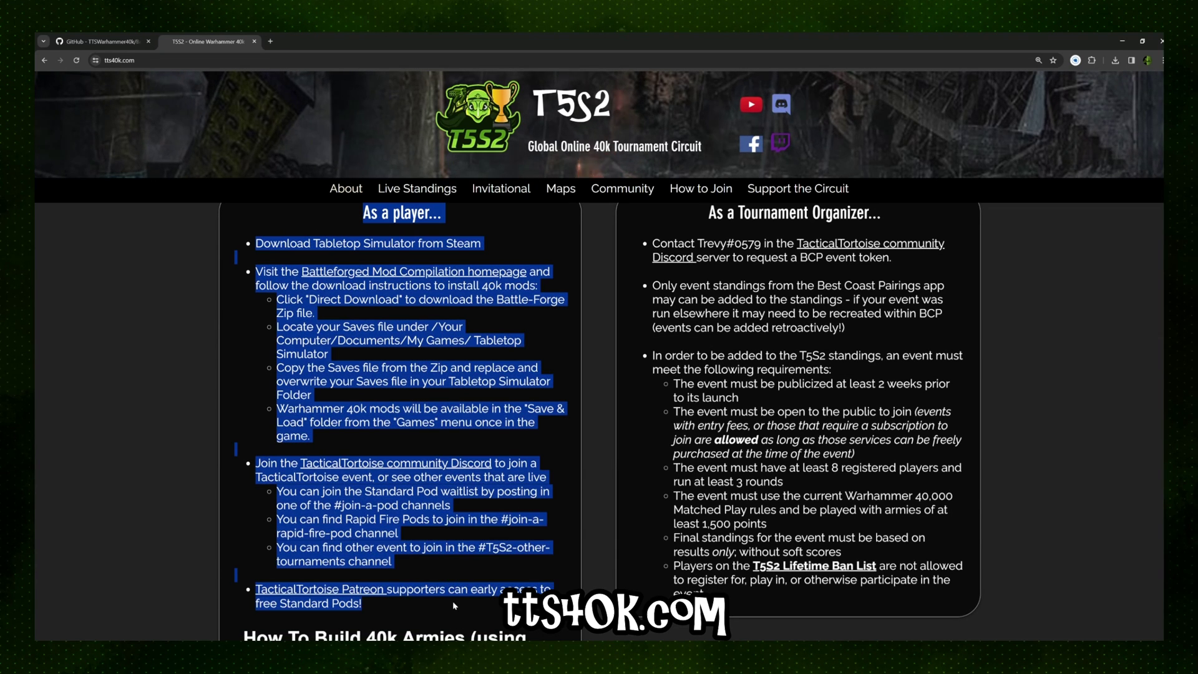
left_click(542, 419)
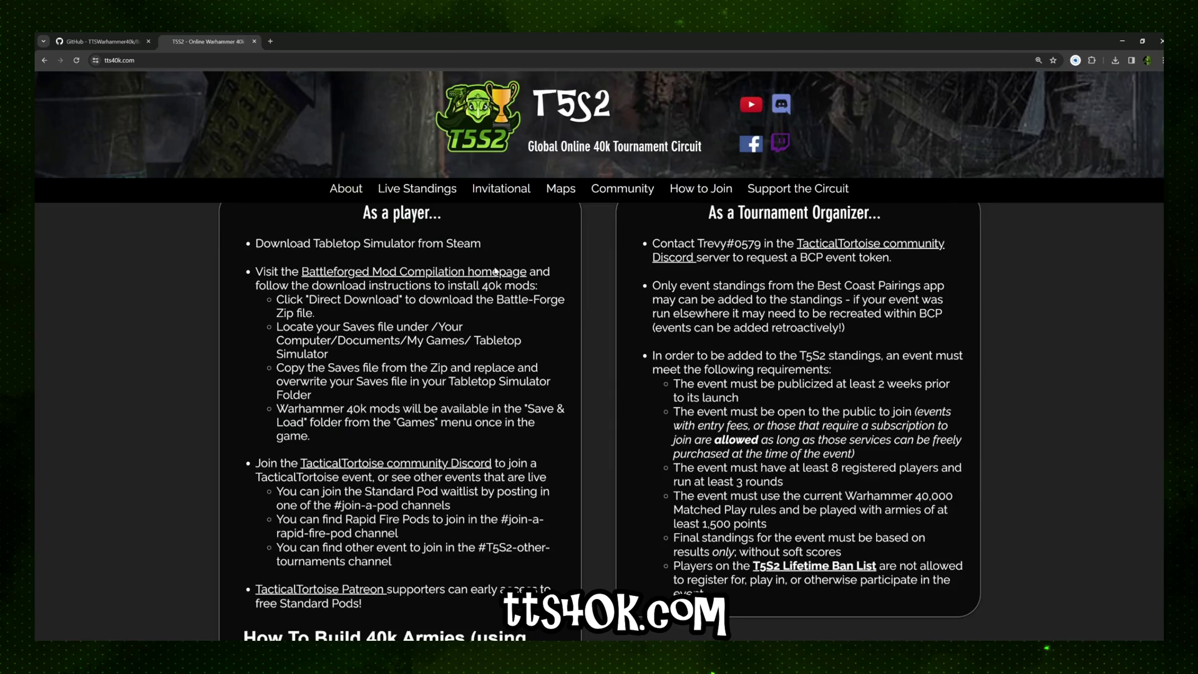
Open the Battleforged Mod Compilation homepage linked in the player instructions and read the README's manual installation sections and download links.
left_click(441, 272)
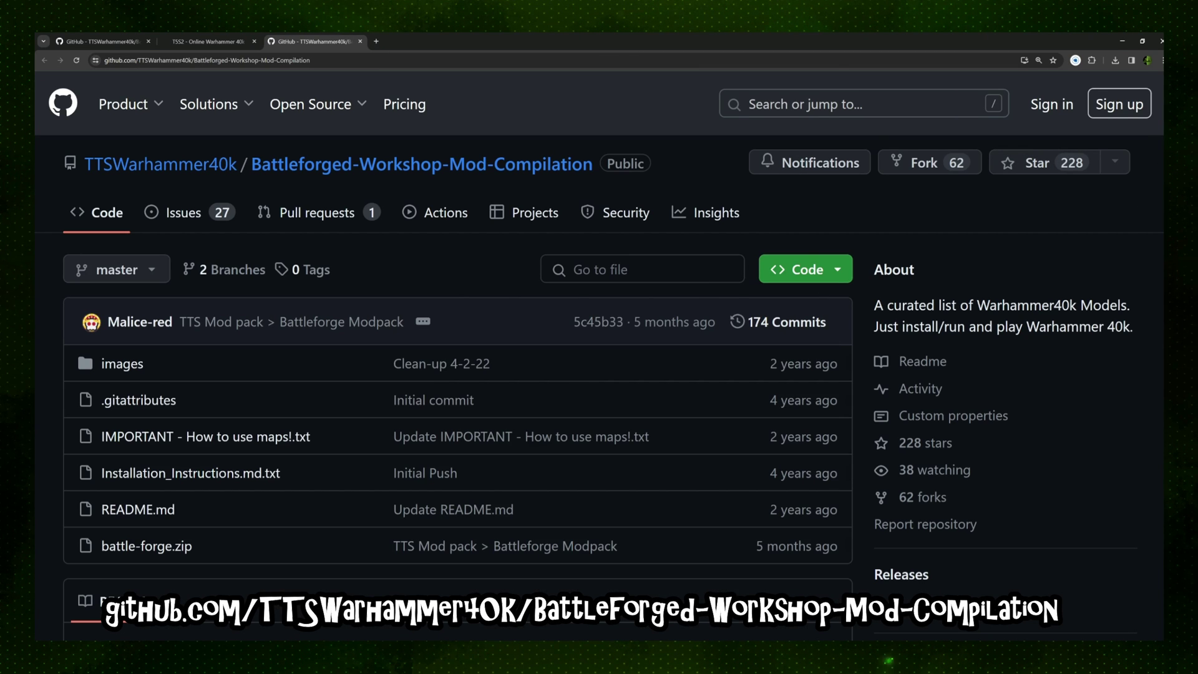
scroll(1143, 203, "down", 6)
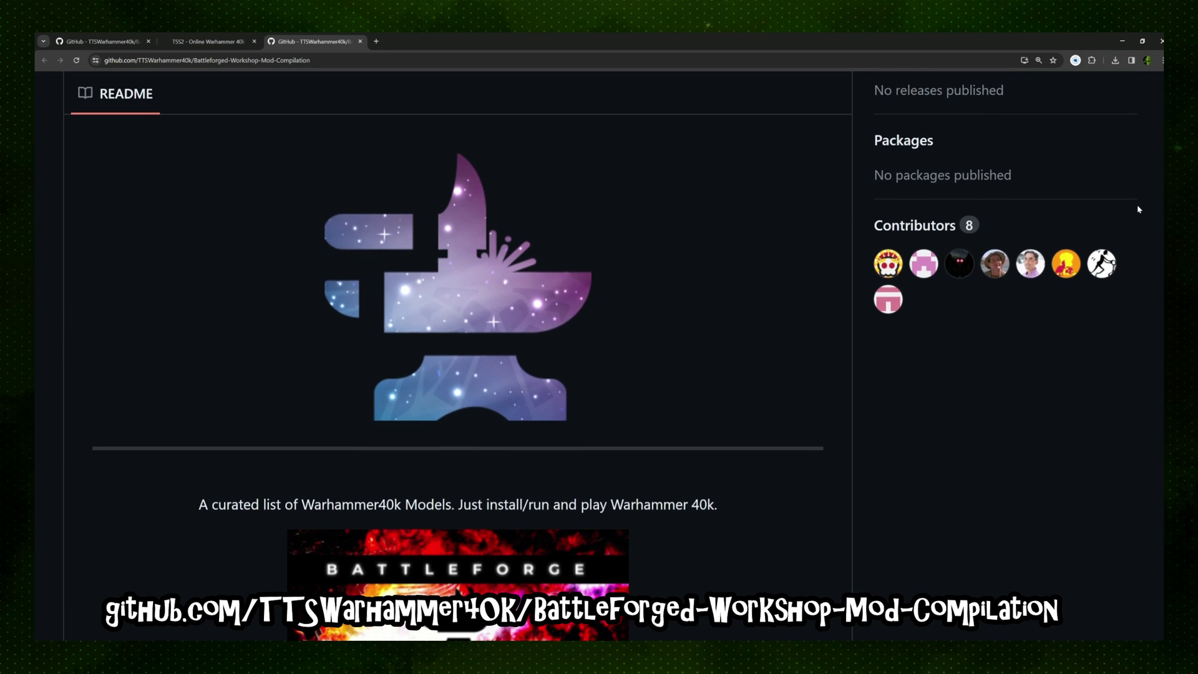
scroll(1138, 207, "down", 4)
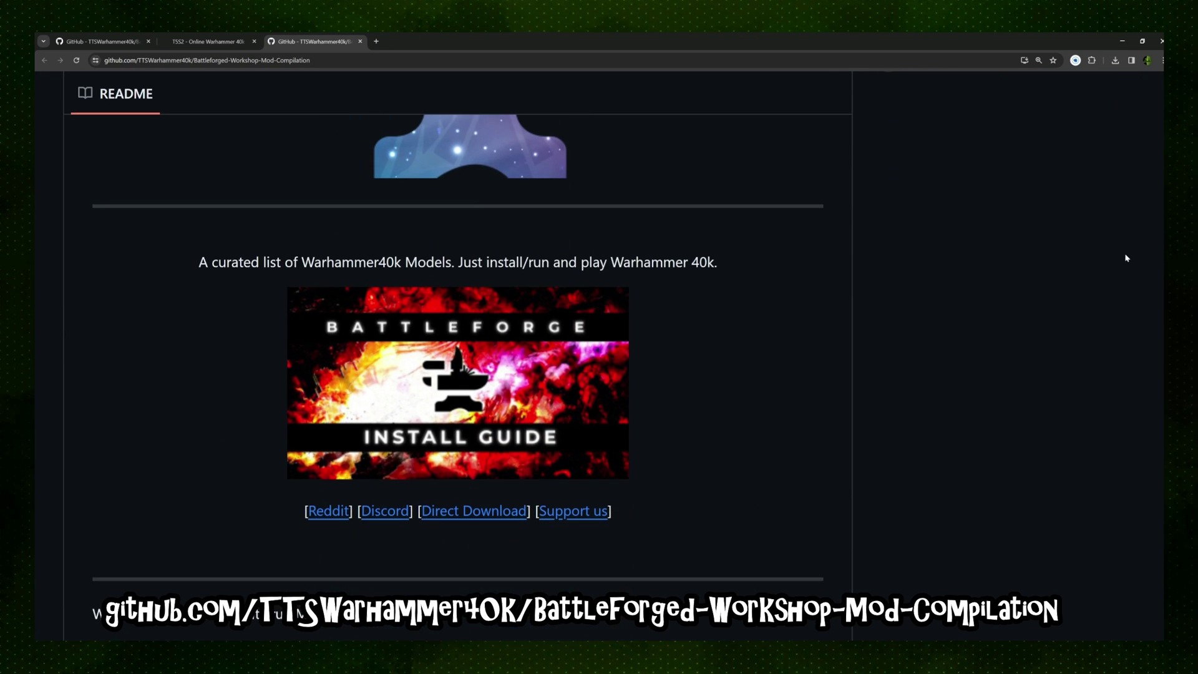
scroll(1125, 257, "down", 2)
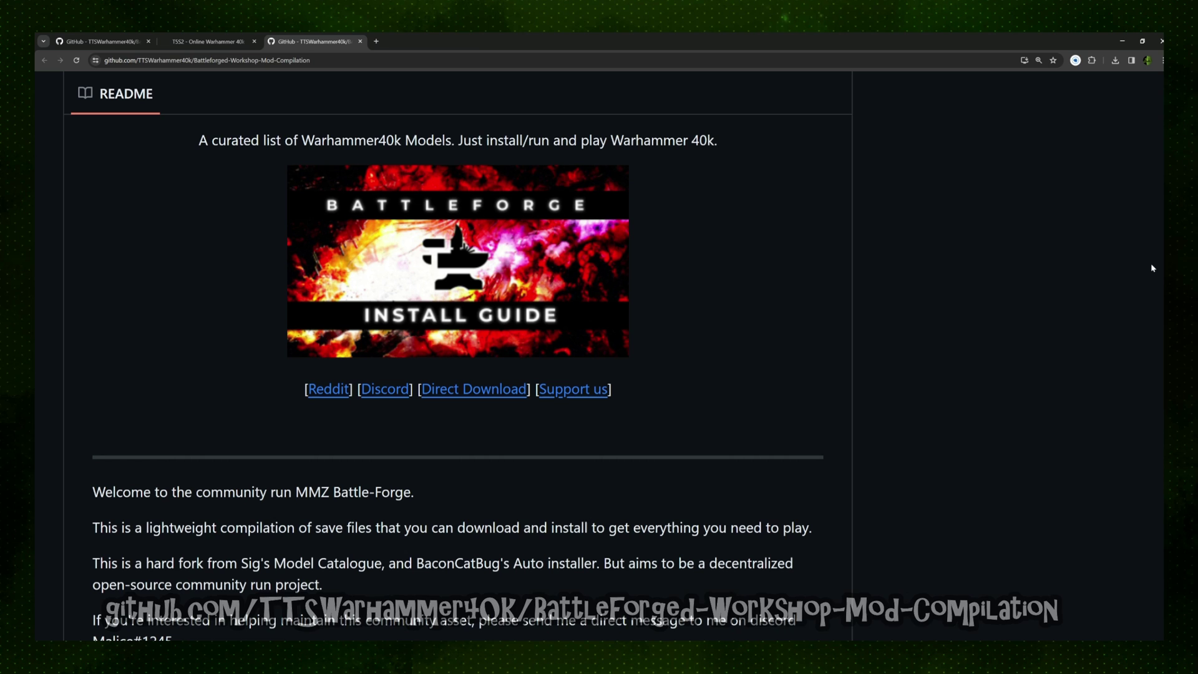
scroll(1152, 268, "down", 6)
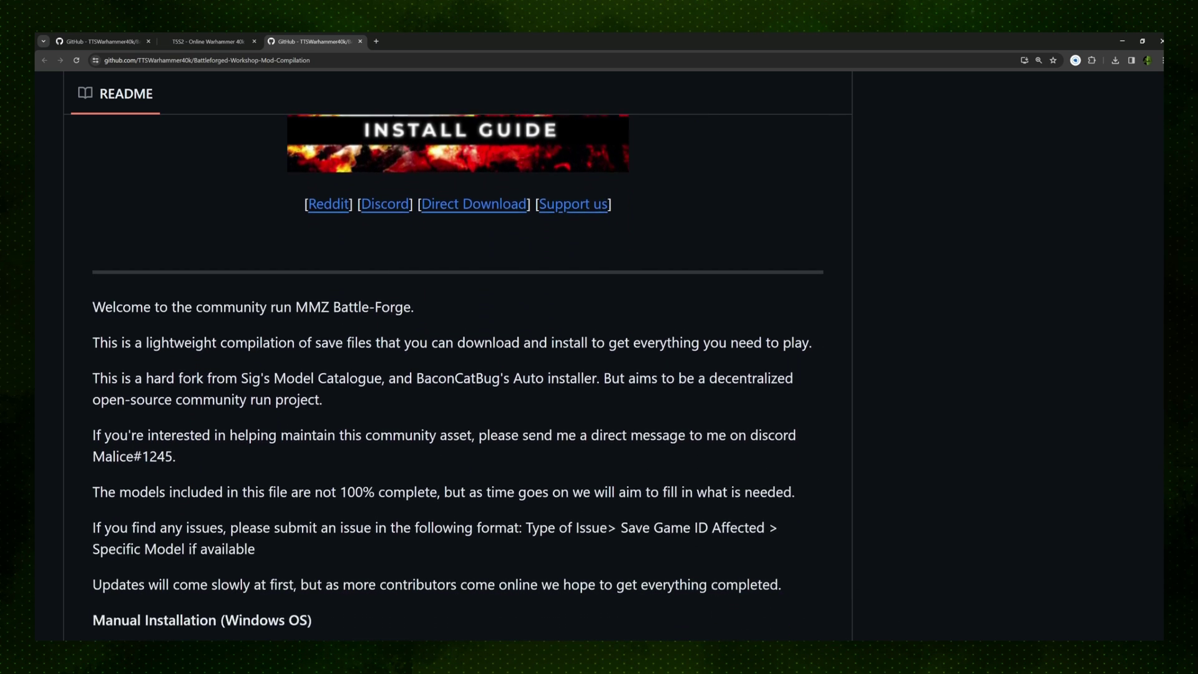
scroll(1155, 350, "down", 5)
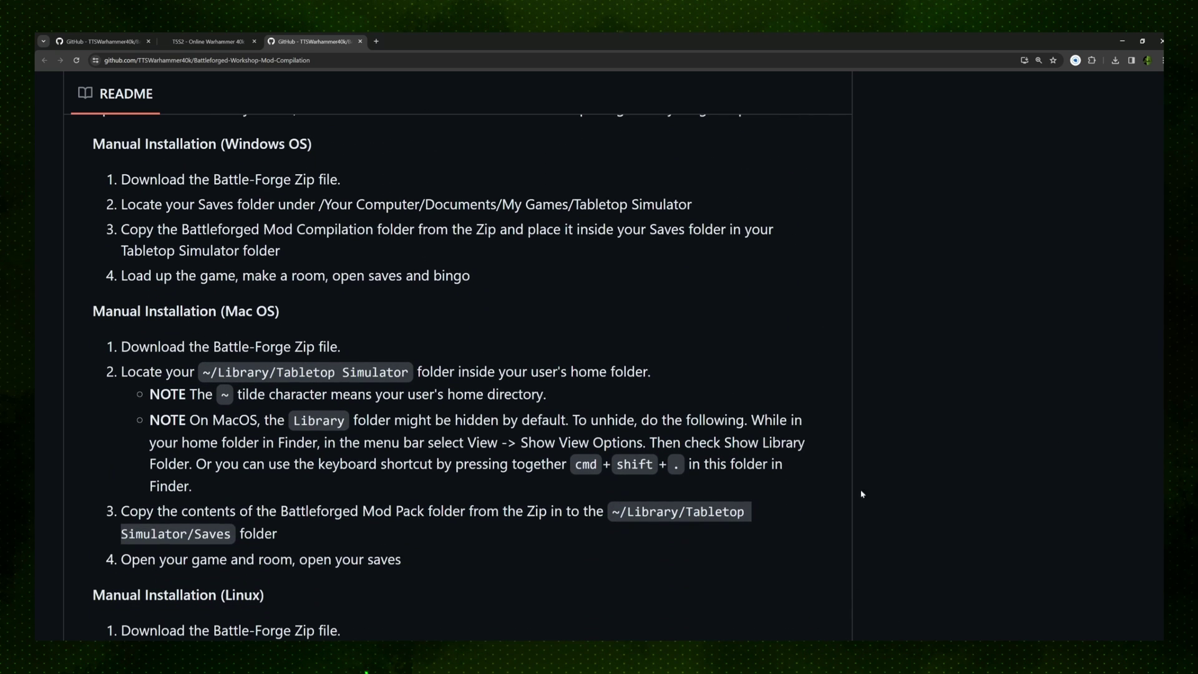
left_click_drag(92, 318, 453, 561)
left_click(73, 263)
scroll(470, 321, "down", 2)
scroll(423, 353, "up", 6)
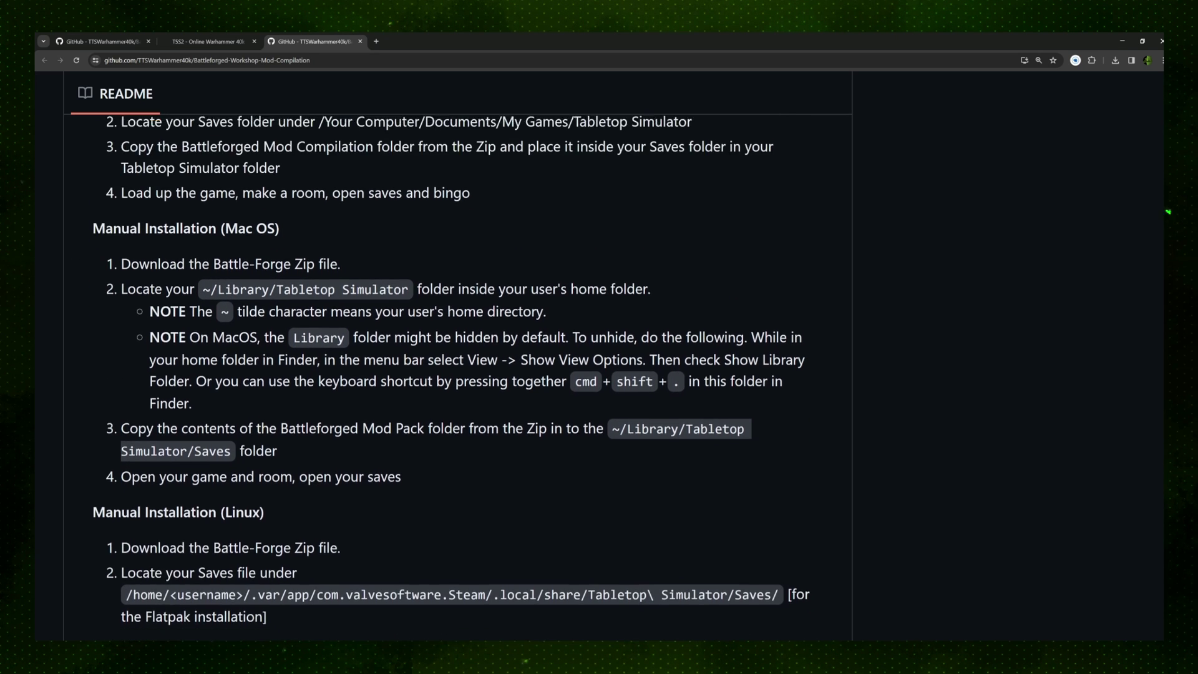
scroll(423, 354, "up", 12)
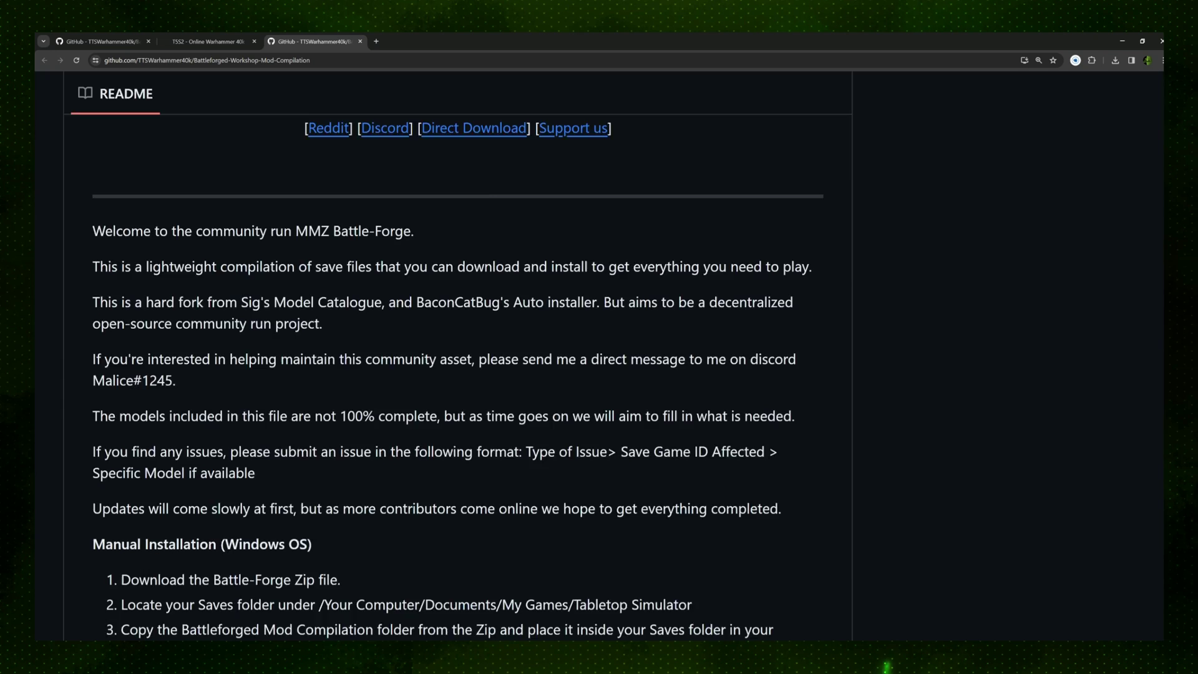
scroll(1155, 205, "down", 10)
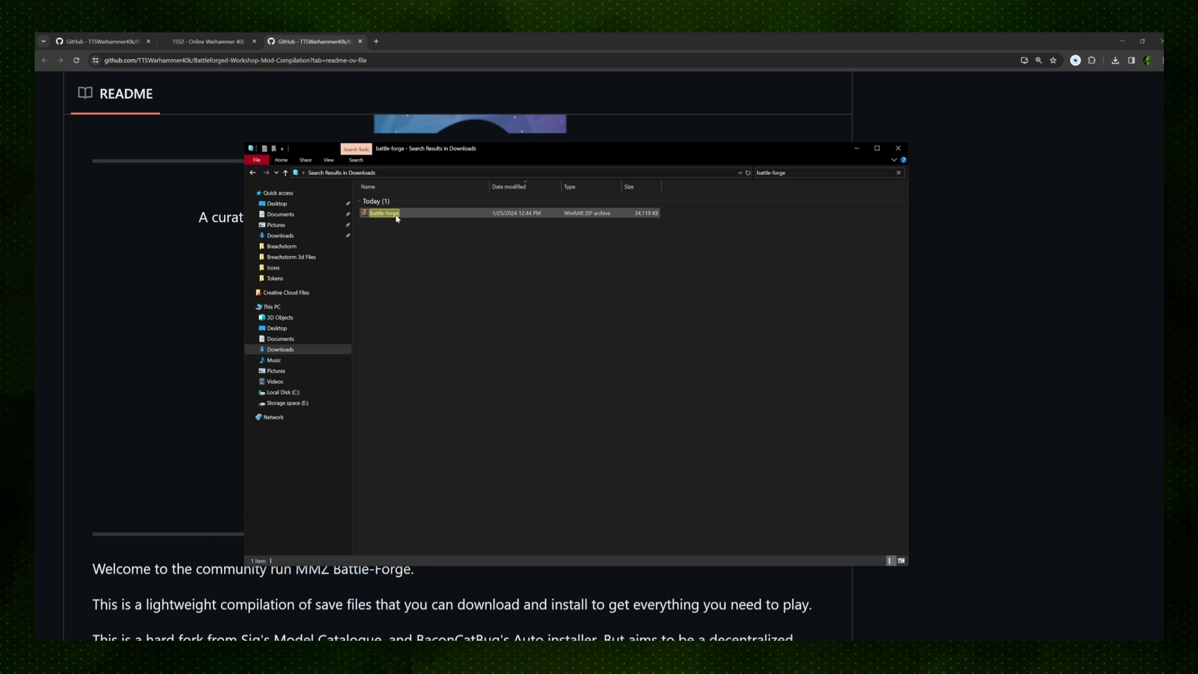
Open the downloaded battle-forge archive and go to Battleforged Mod Pack\Warhammer 40,000\Army Collections.
double_click(396, 215)
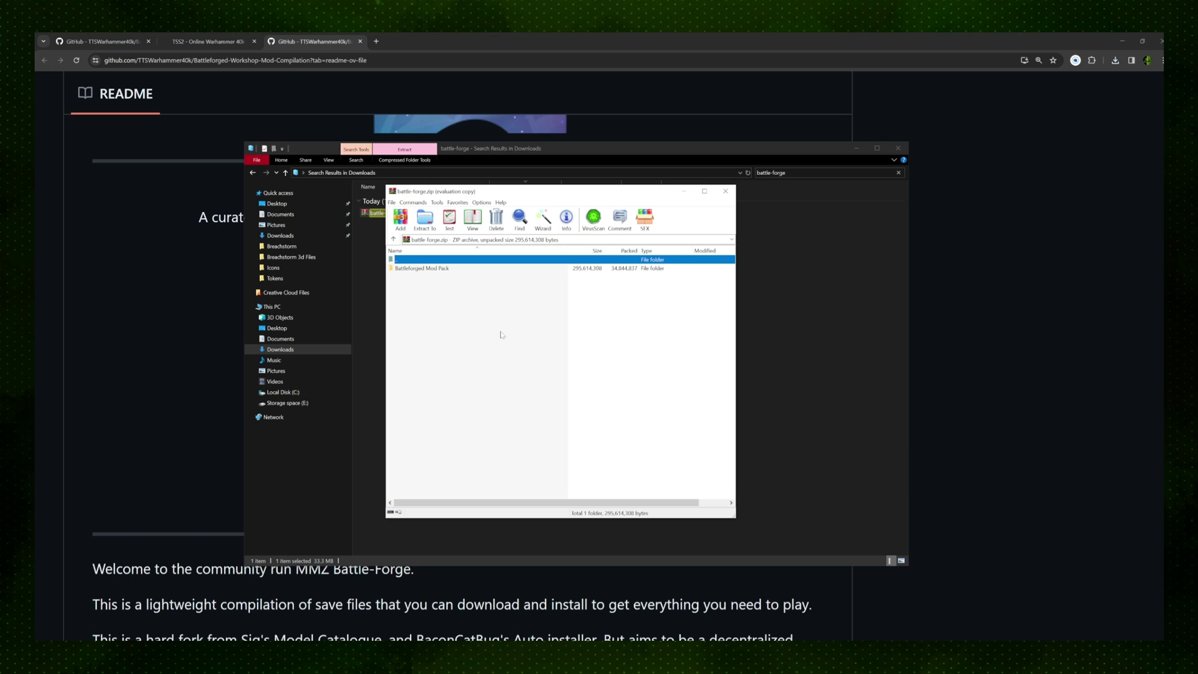
left_click(500, 287)
key("Down")
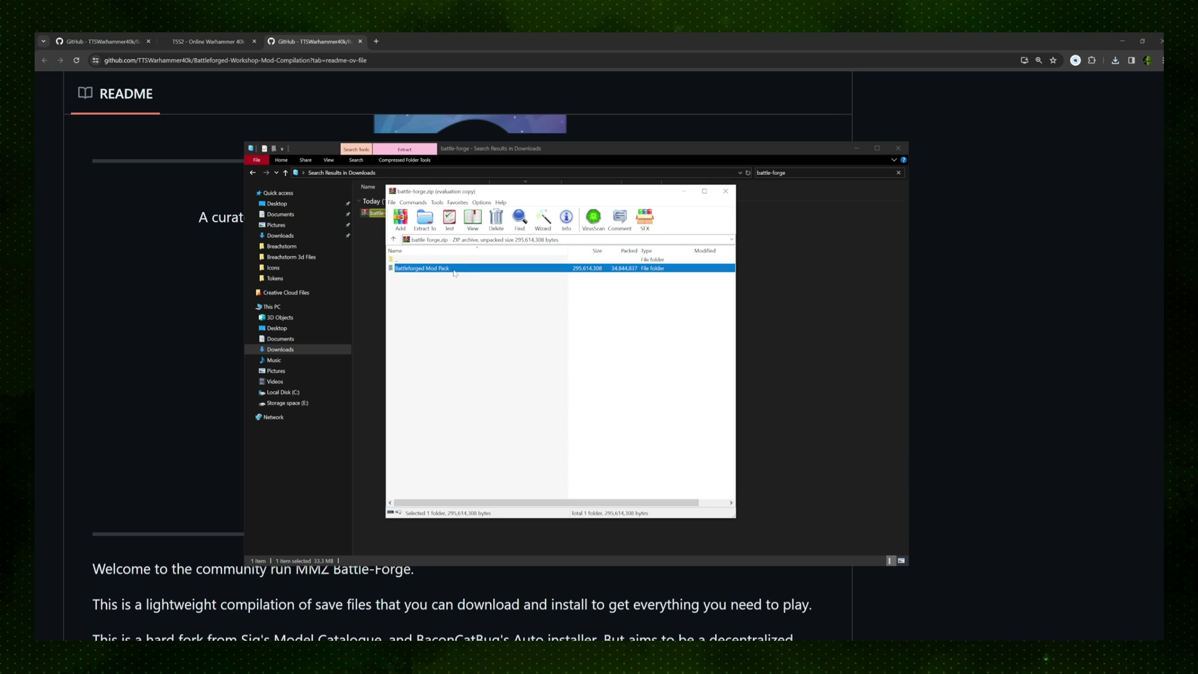
key("Return")
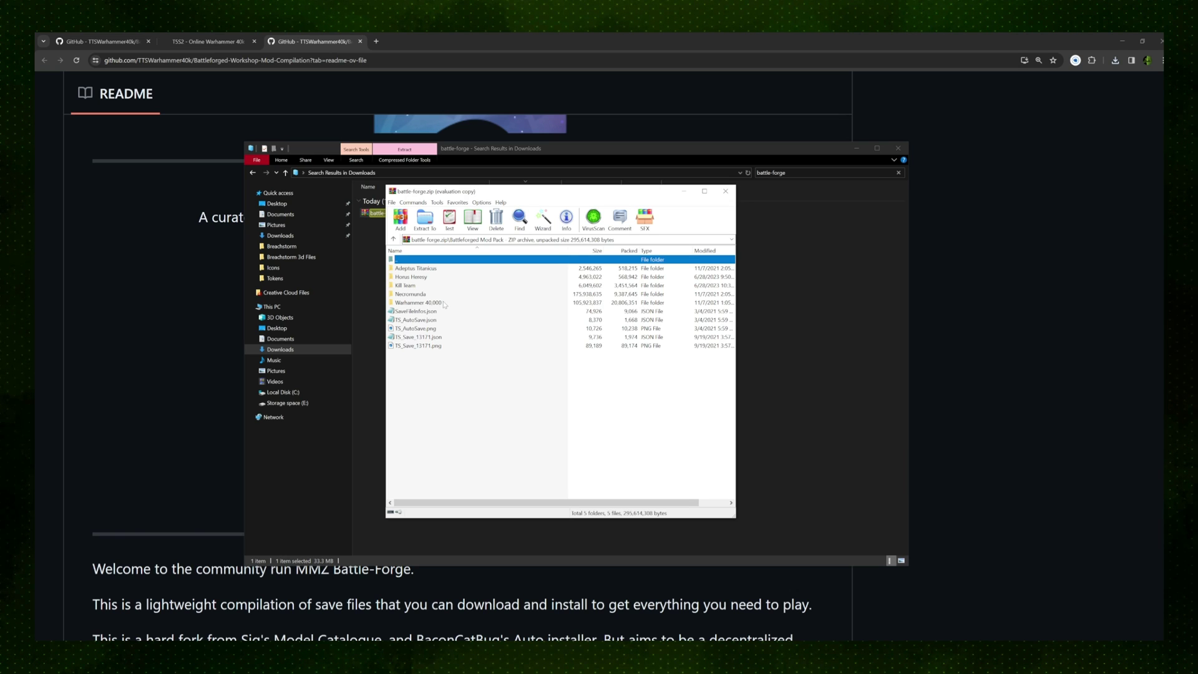
left_click(424, 302)
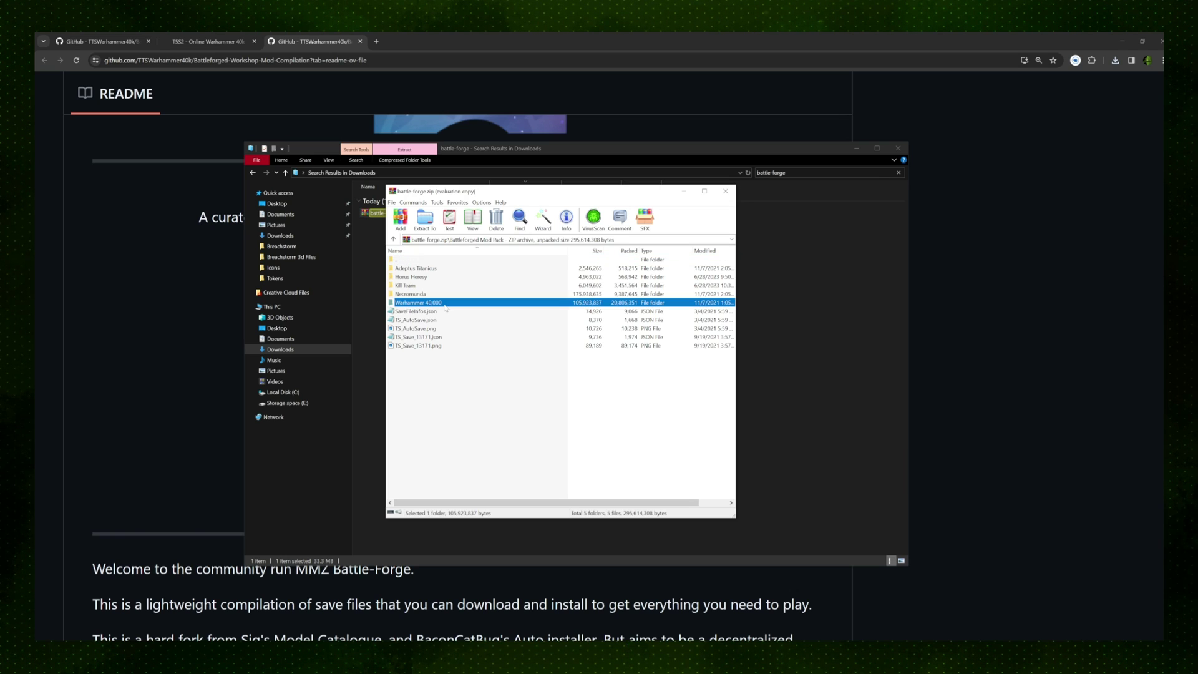
double_click(445, 304)
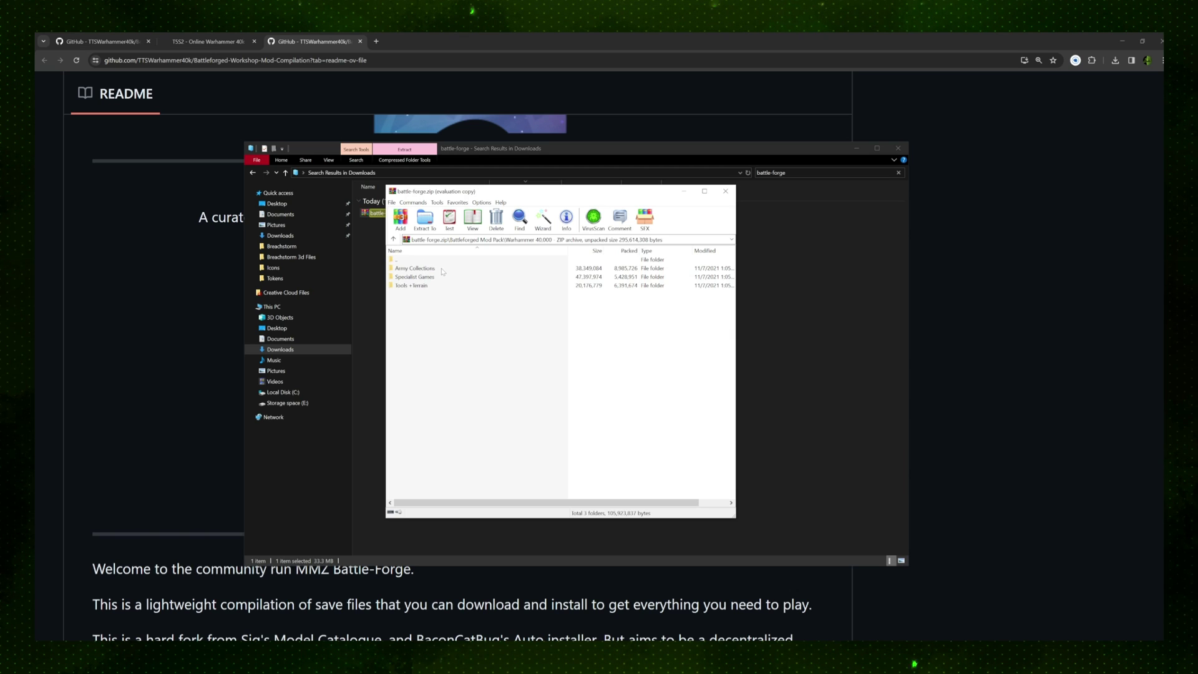
mouse_move(450, 302)
left_mouse_down()
mouse_move(460, 267)
mouse_move(465, 306)
left_mouse_up()
double_click(438, 271)
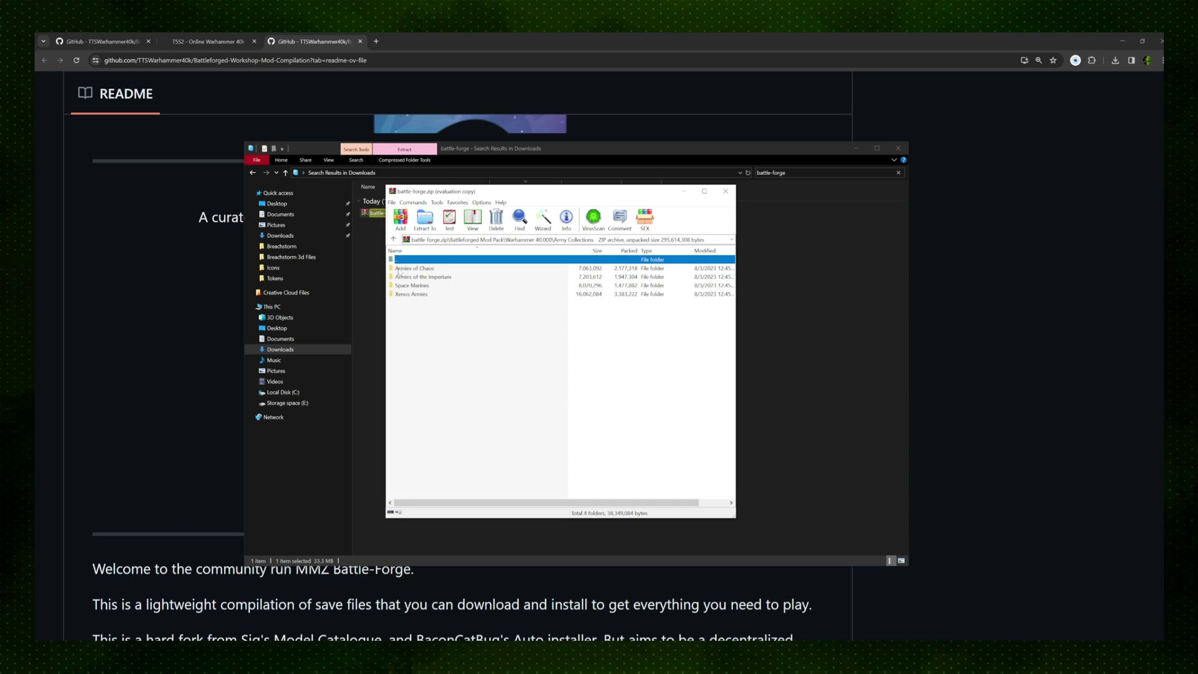
Extract all army folders in Army Collections to Documents\My Games\Tabletop Simulator\Saves and close the archive.
left_click(437, 270)
key("ctrl+a")
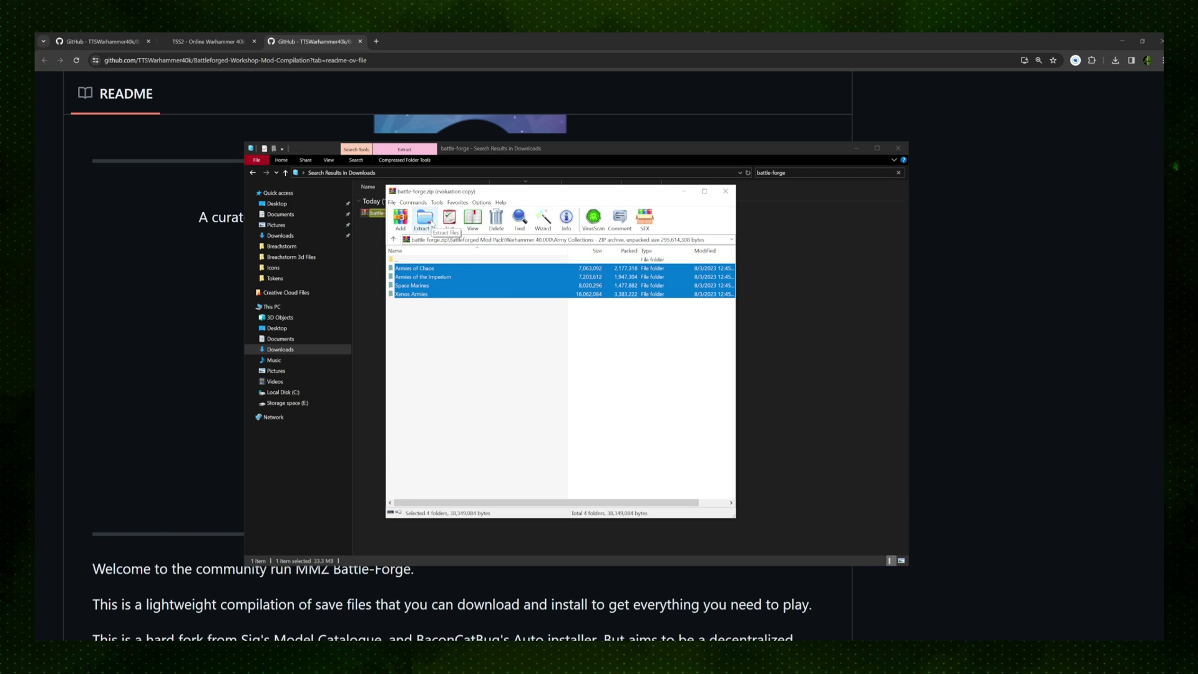
left_click(432, 225)
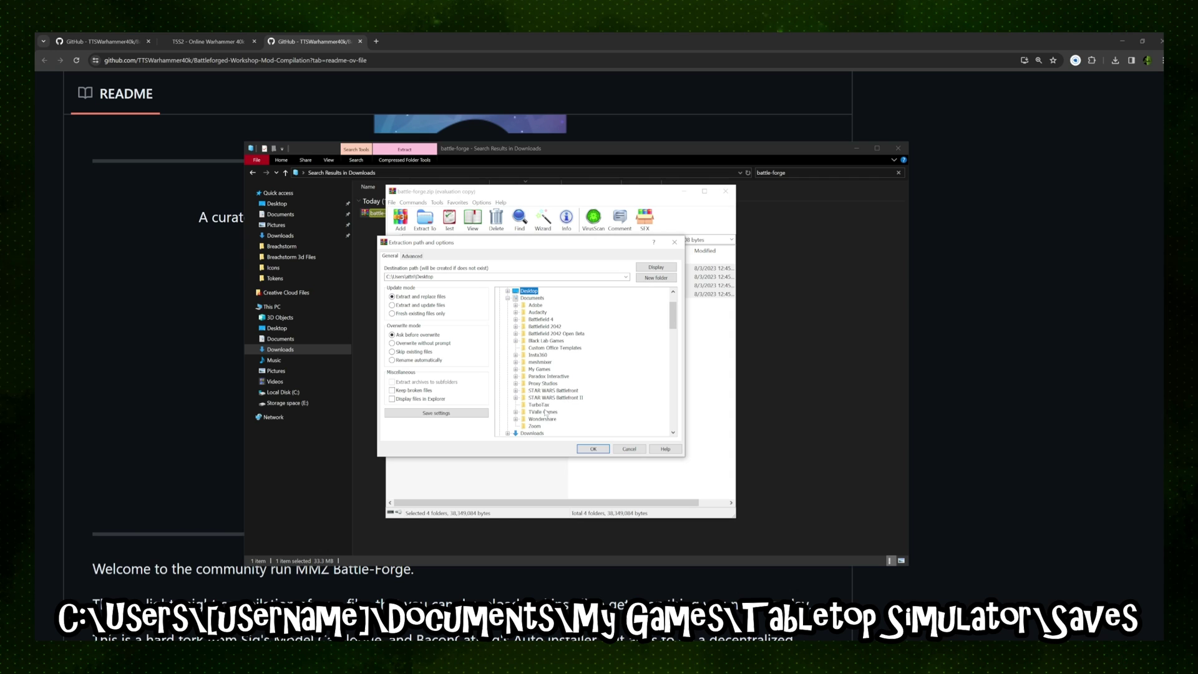
double_click(538, 369)
scroll(543, 363, "down", 1)
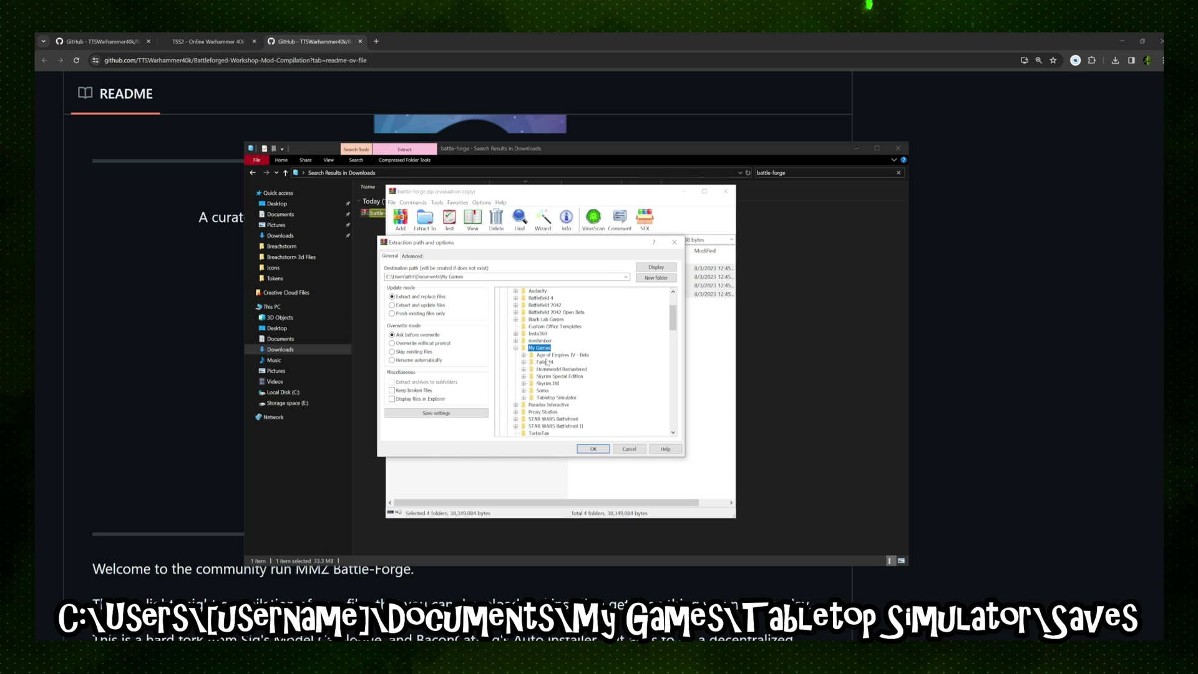
double_click(557, 398)
scroll(596, 375, "down", 3)
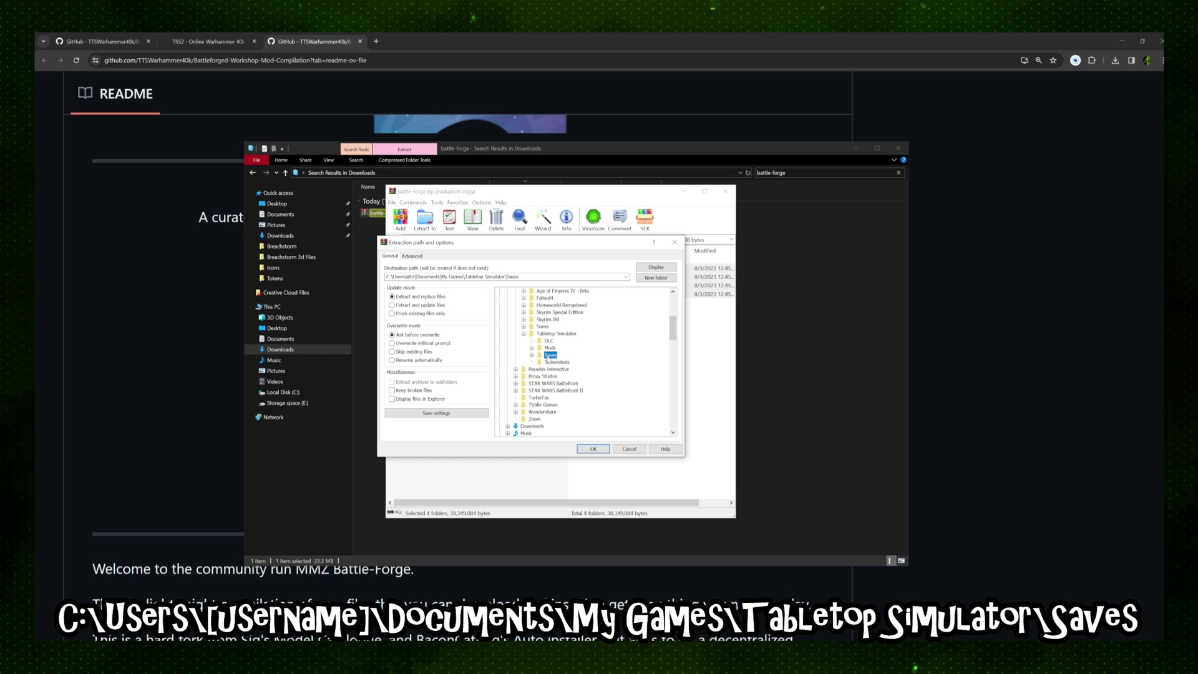
left_click(594, 449)
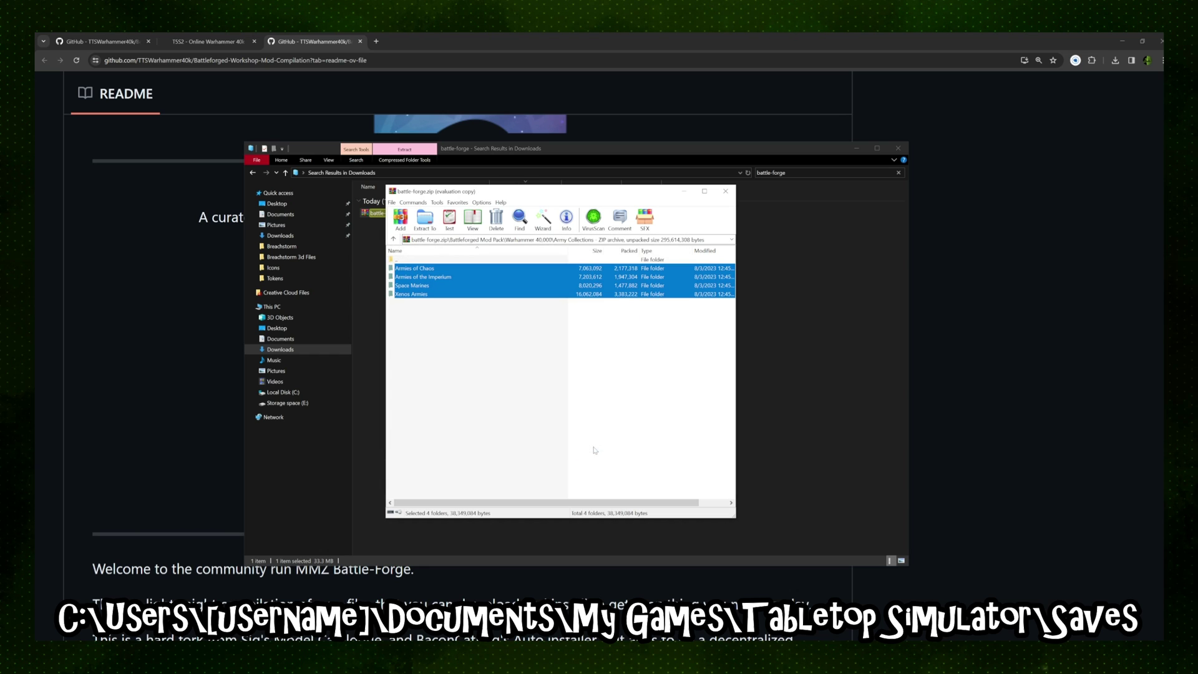
left_click(725, 191)
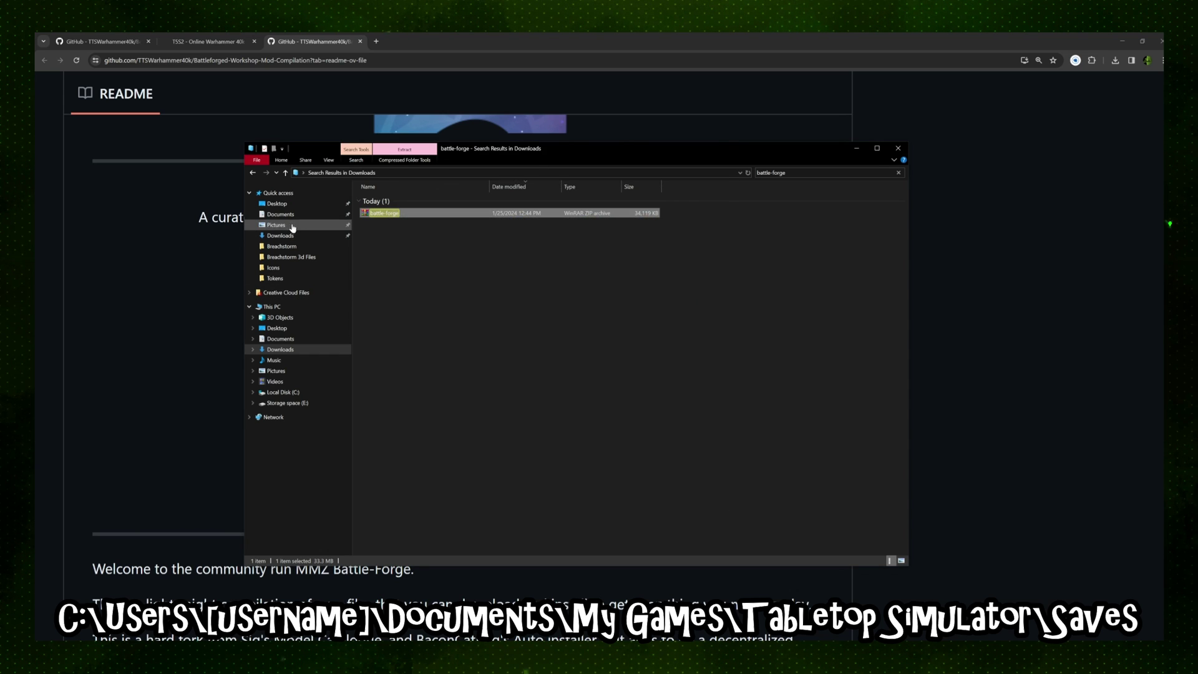
Open the Documents\My Games\Tabletop Simulator\Saves folder in File Explorer to check the extracted army folders.
left_click(280, 214)
double_click(430, 286)
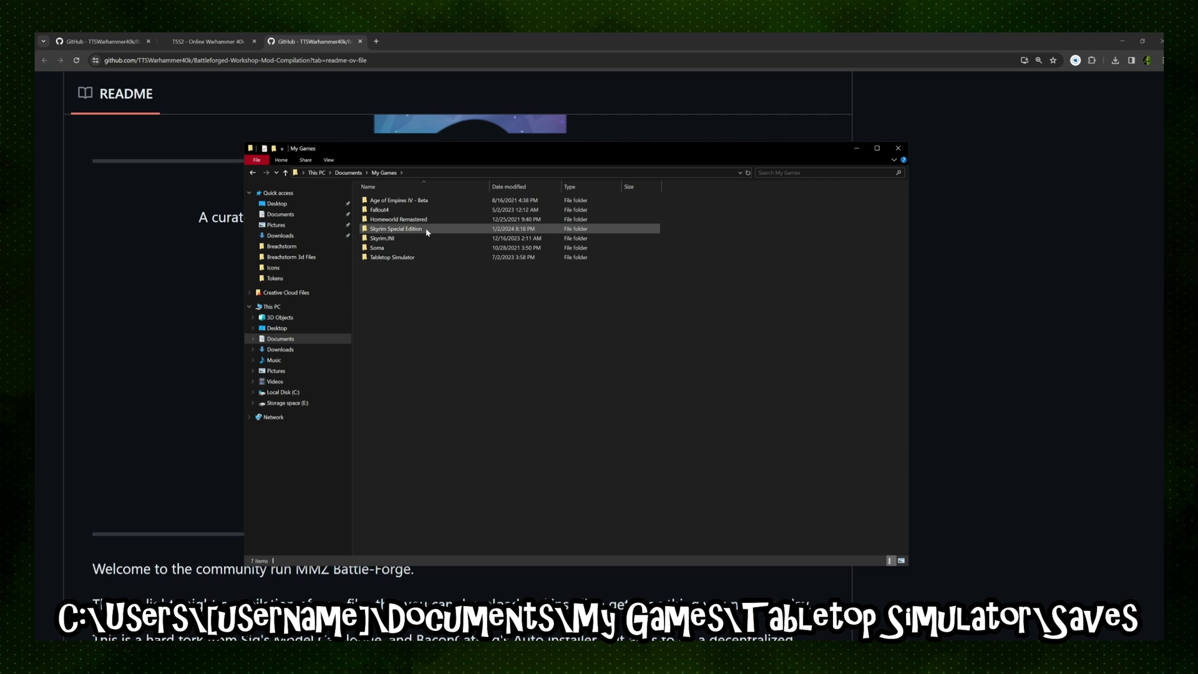
double_click(423, 257)
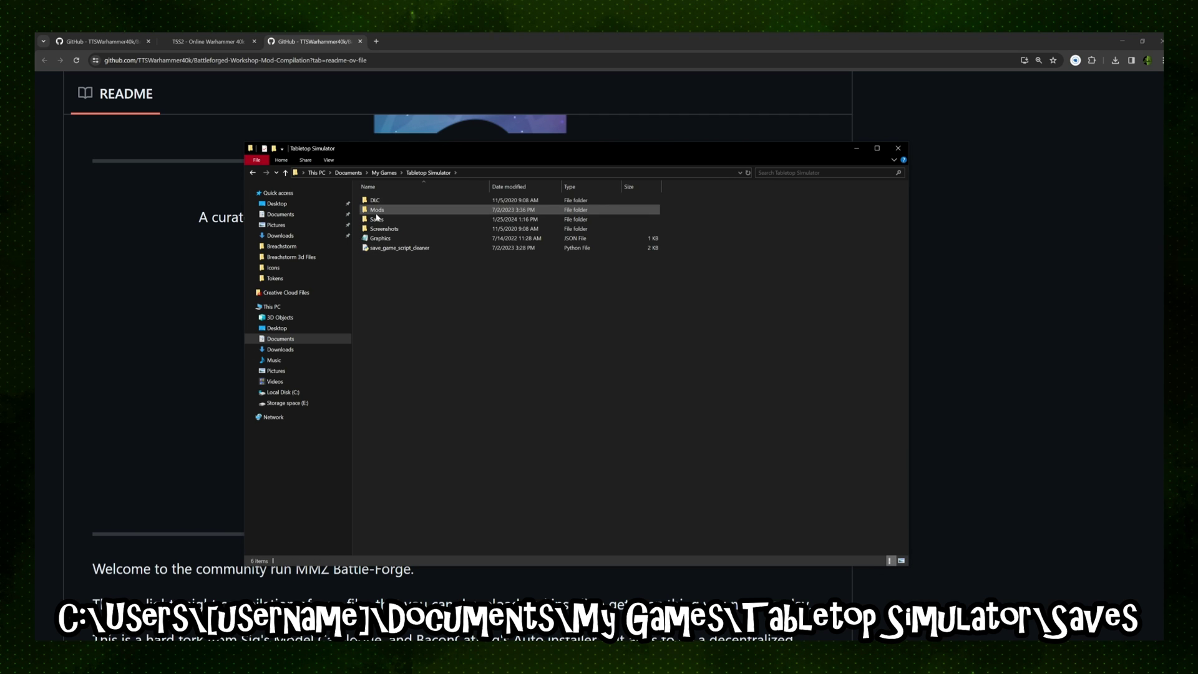
double_click(379, 219)
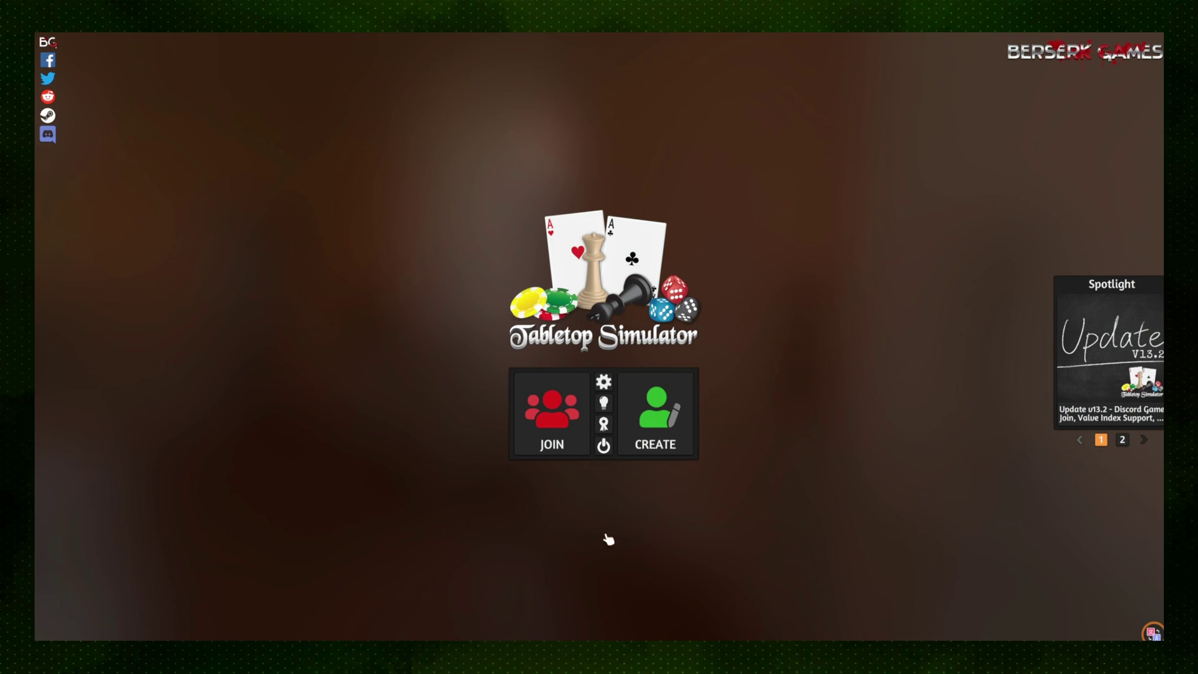
Create a singleplayer game and open the saved games list containing the installed army folders.
left_click(674, 433)
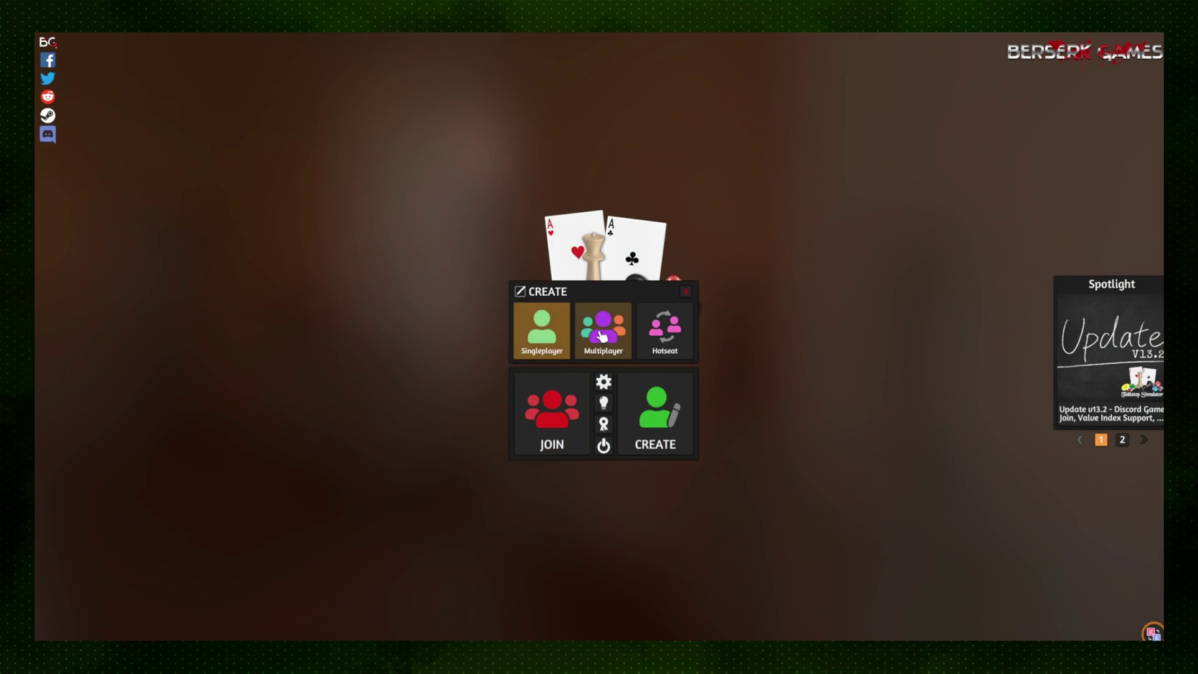
left_click(573, 337)
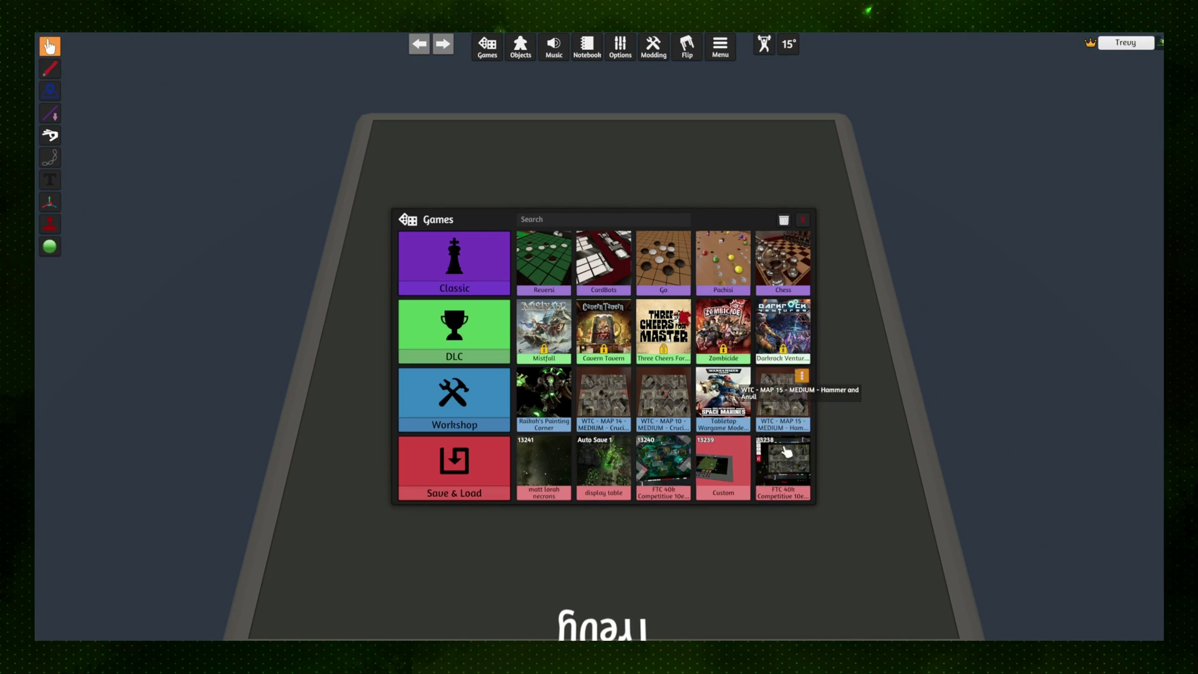
left_click(436, 492)
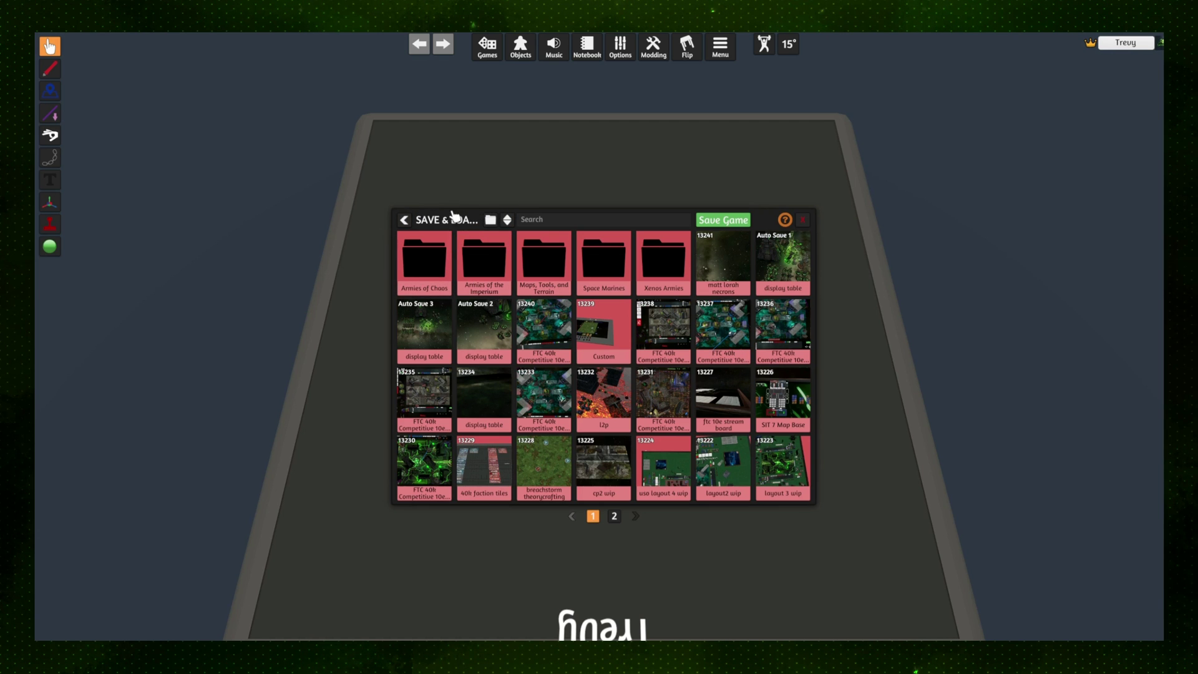
left_click(405, 219)
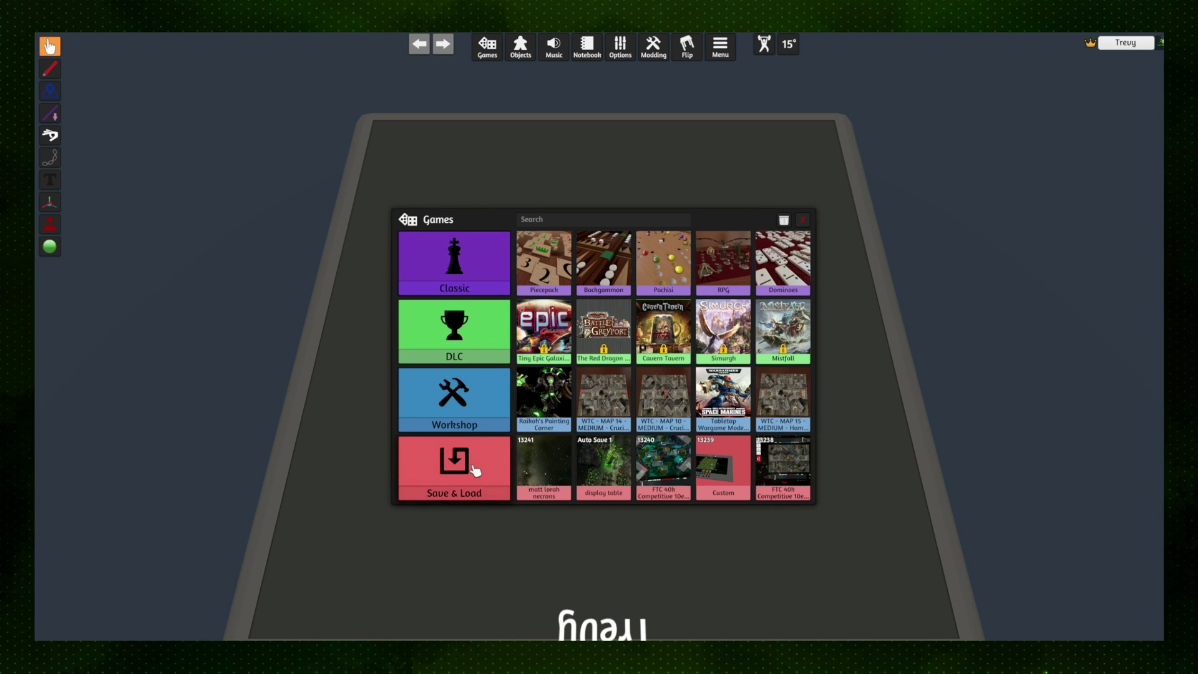
left_click(476, 471)
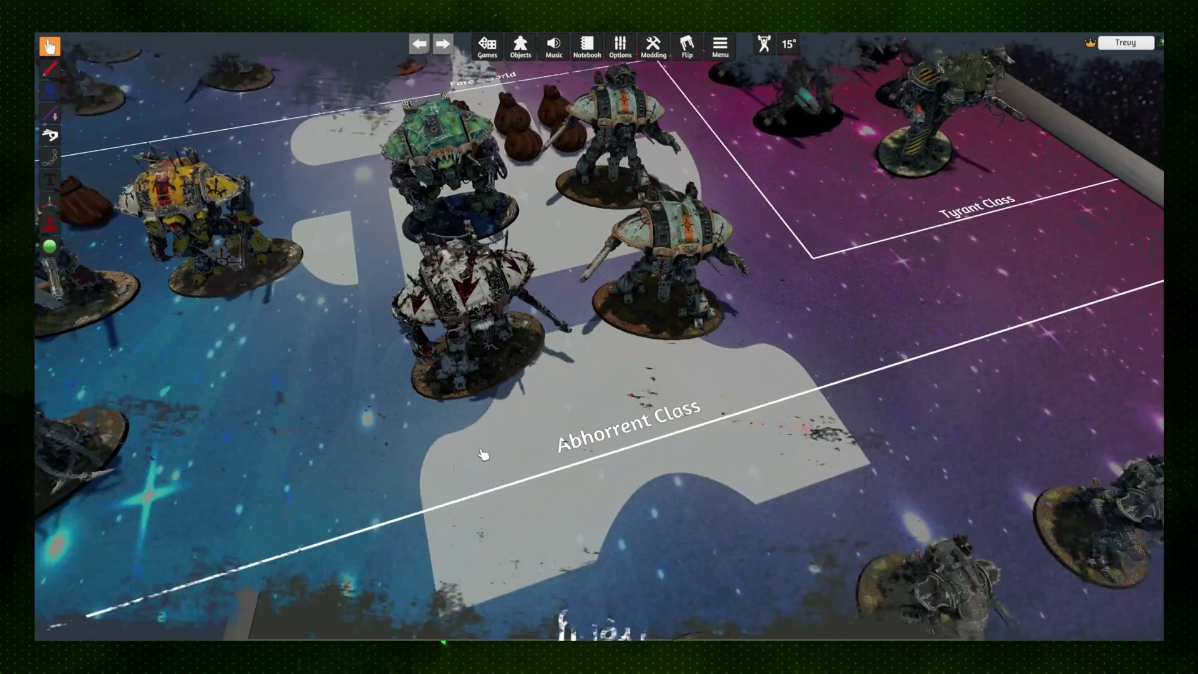
Load the army collection with War Dog, Abhorrent and Tyrant class knights from the saved folders and look over its models.
scroll(533, 426, "up", 5)
left_click_drag(532, 426, 546, 417)
left_click_drag(427, 456, 831, 450)
scroll(498, 457, "down", 3)
scroll(831, 449, "down", 1)
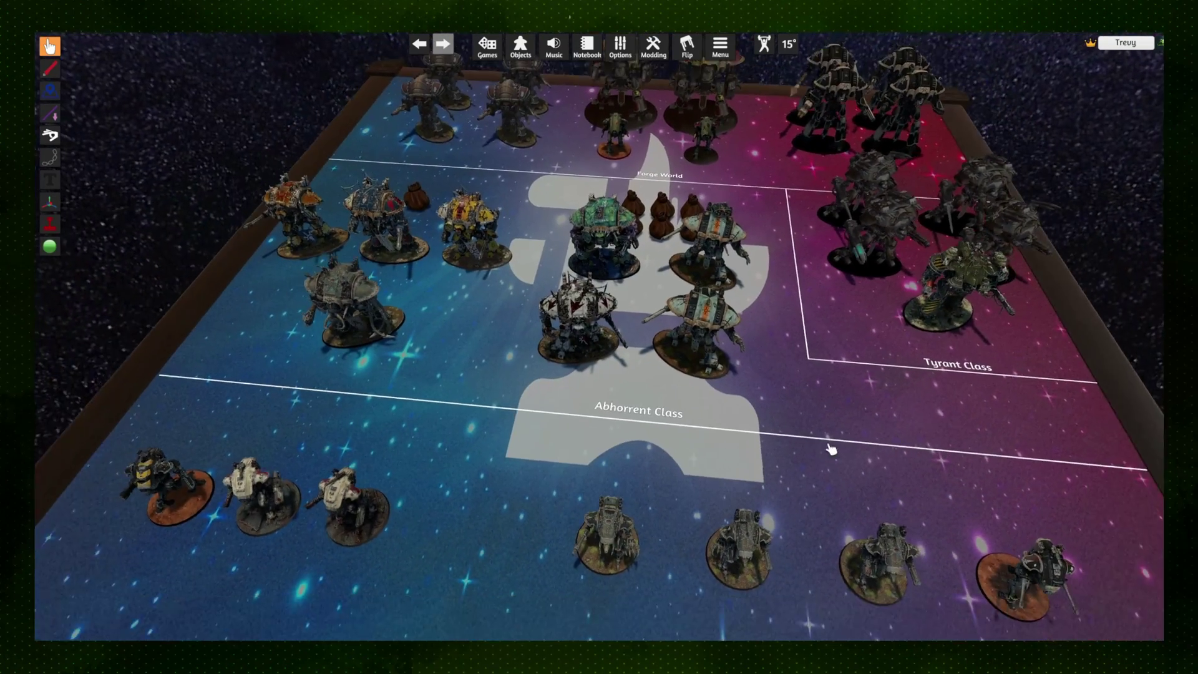
scroll(831, 450, "down", 1)
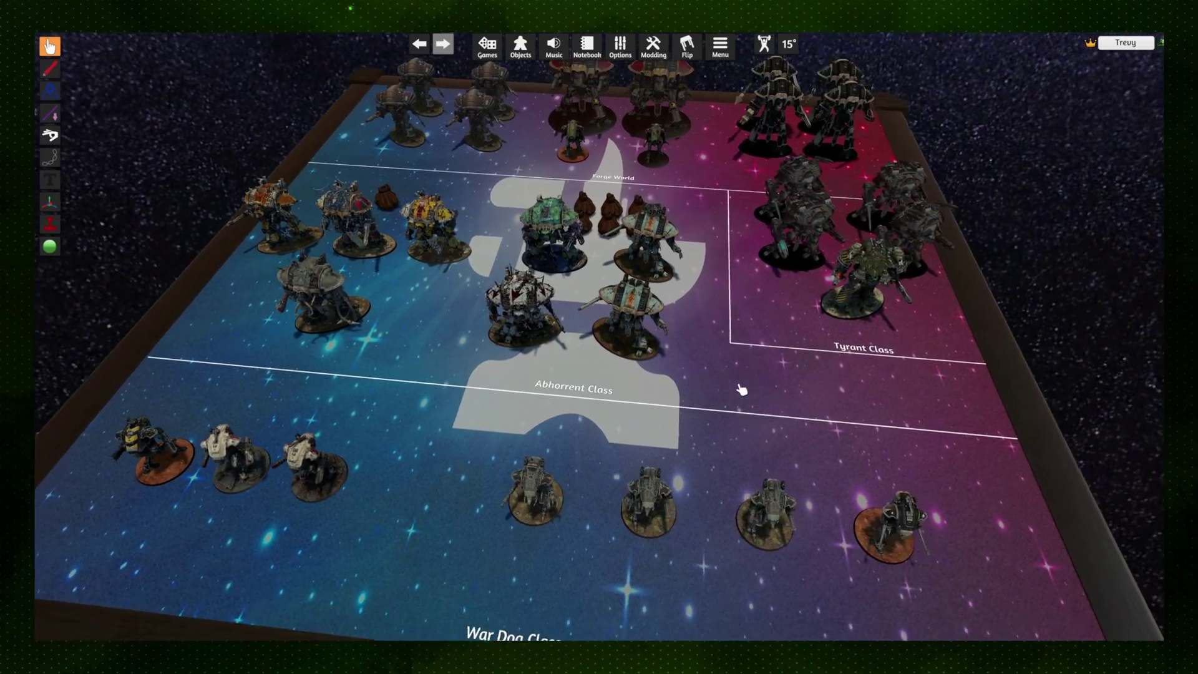
left_click_drag(742, 388, 745, 394)
Browse the Steam Workshop from the game's Workshop list and search the Tabletop Simulator items for "ftc".
left_click(487, 47)
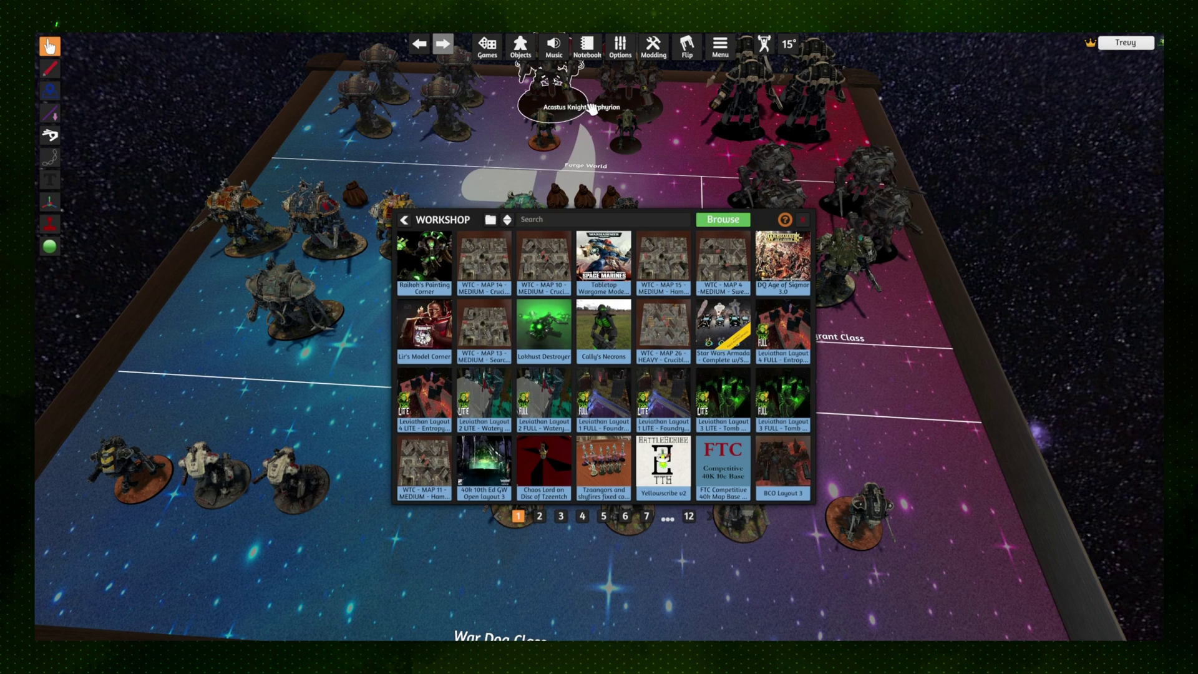
left_click(487, 45)
left_click(487, 45)
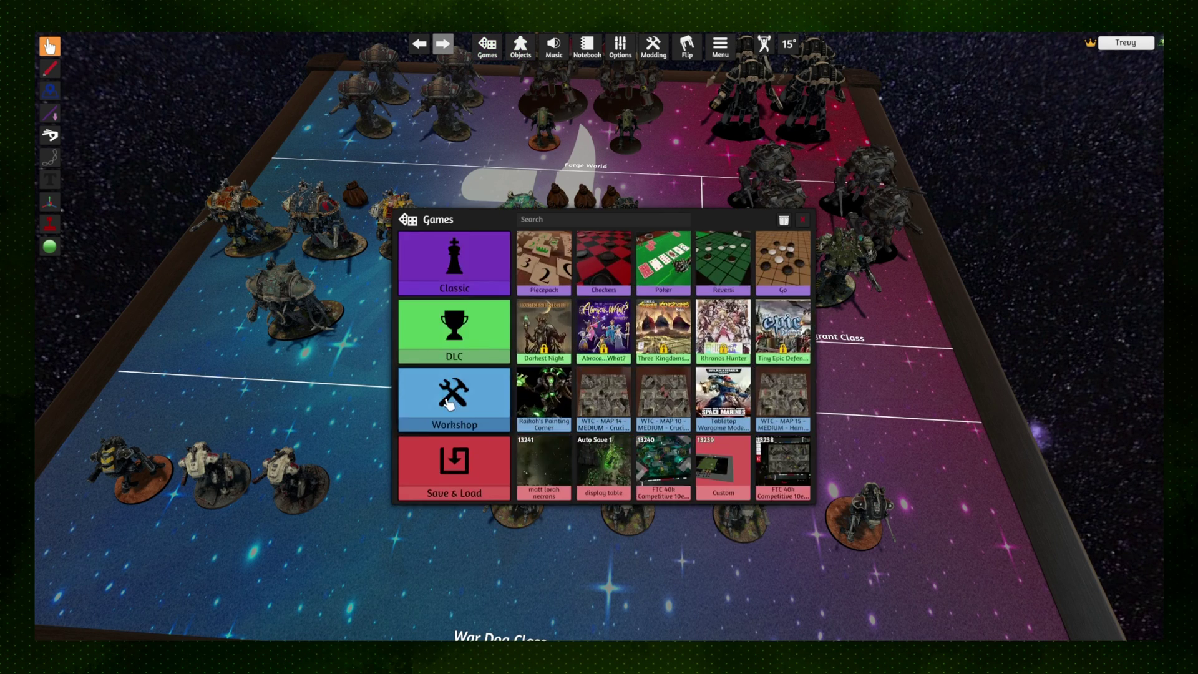
left_click(436, 321)
left_click(719, 219)
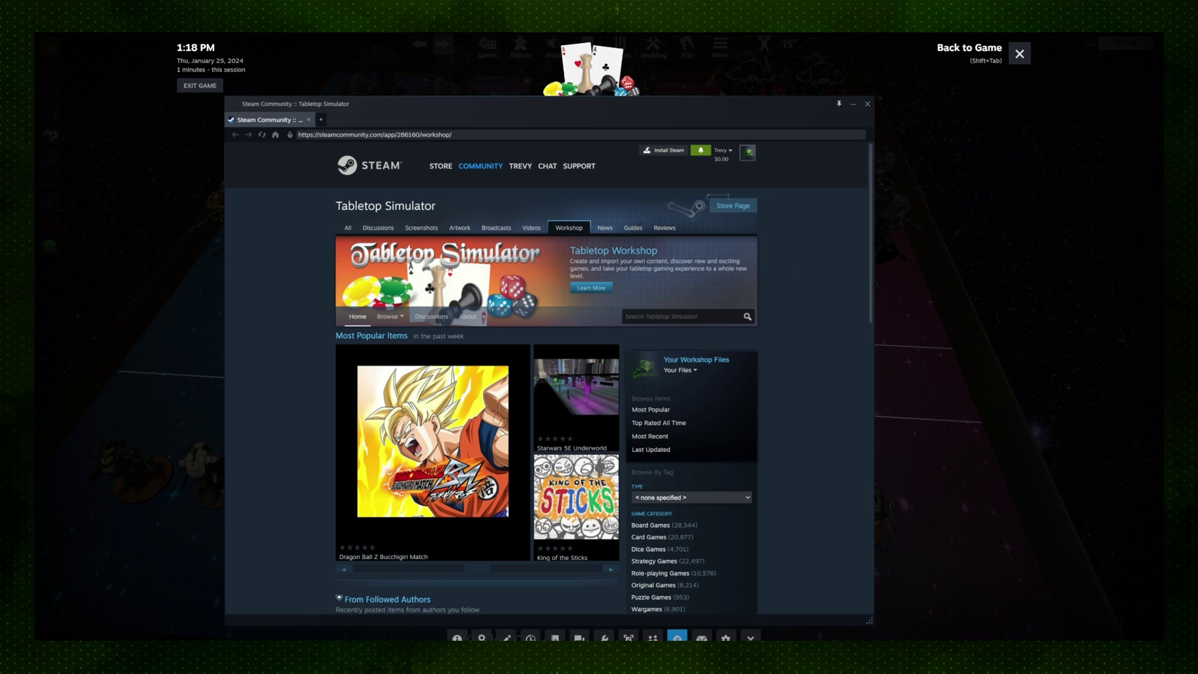
type("ftc")
scroll(814, 280, "down", 1)
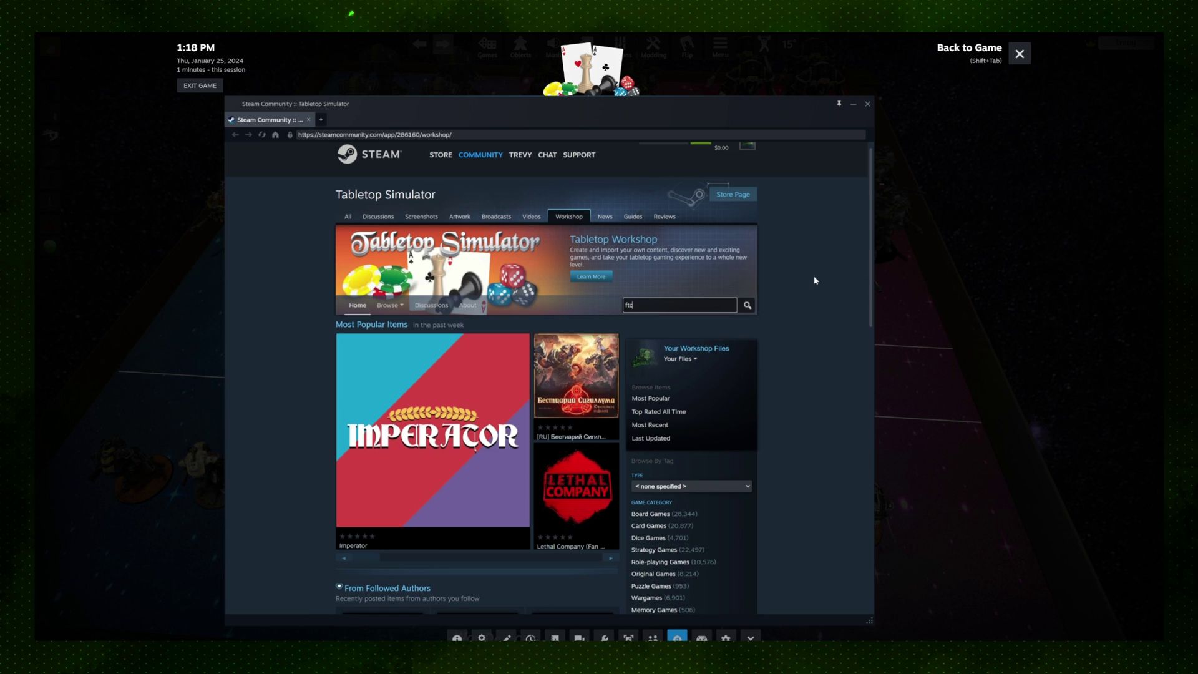
key("Return")
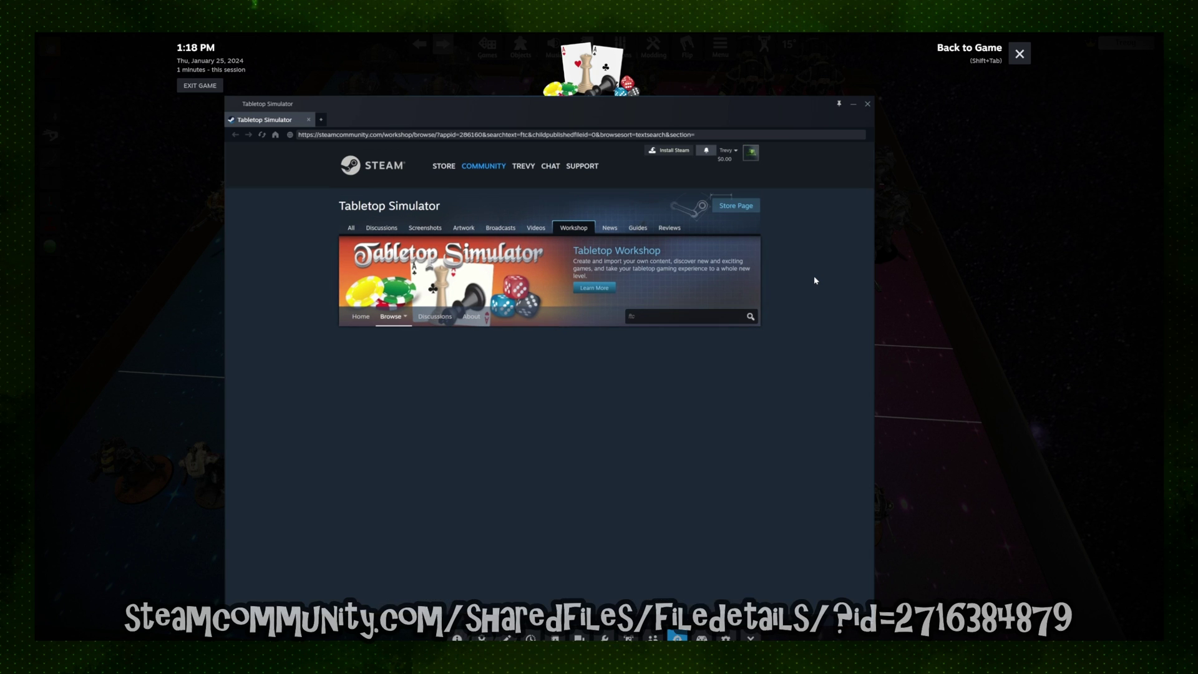
Open the FTC Competitive 40k Map Base 10th item page, check its subscription option and return to the game.
scroll(842, 275, "down", 2)
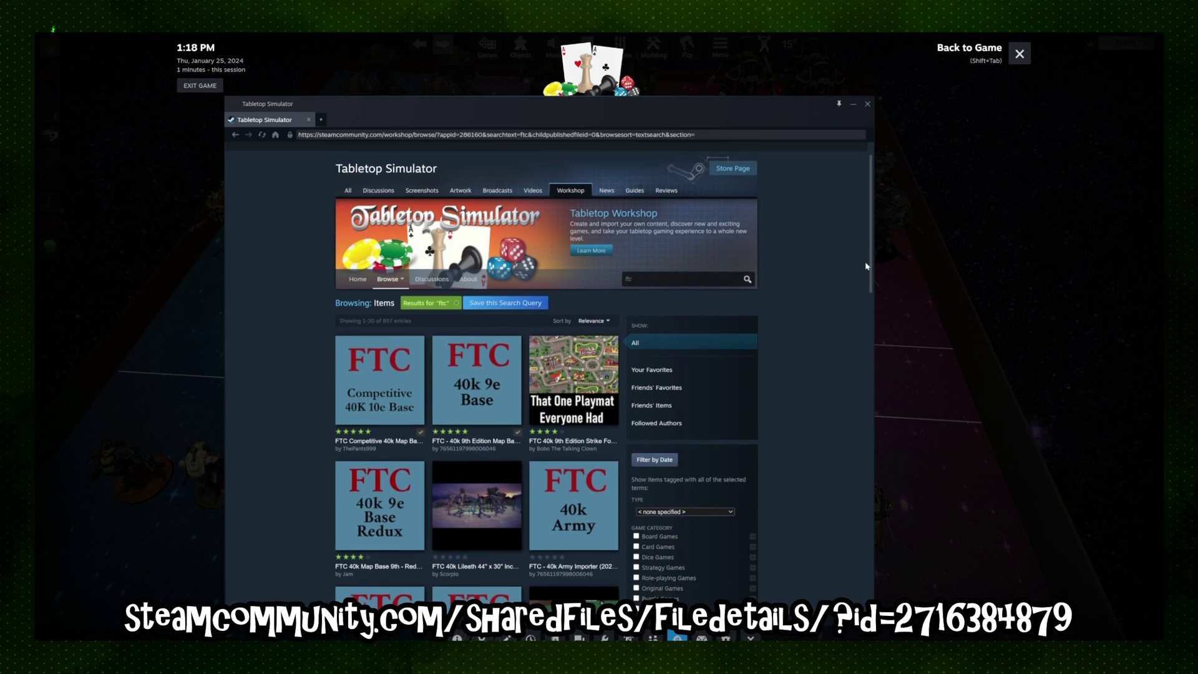
scroll(866, 270, "down", 1)
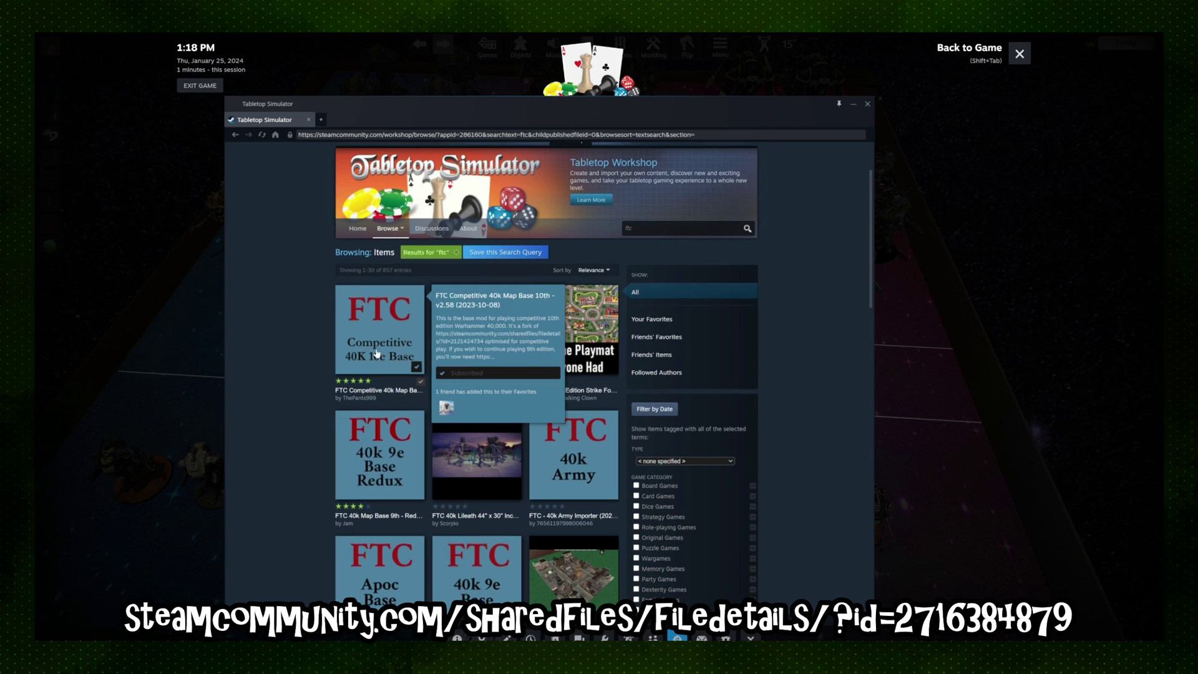
left_click(633, 229)
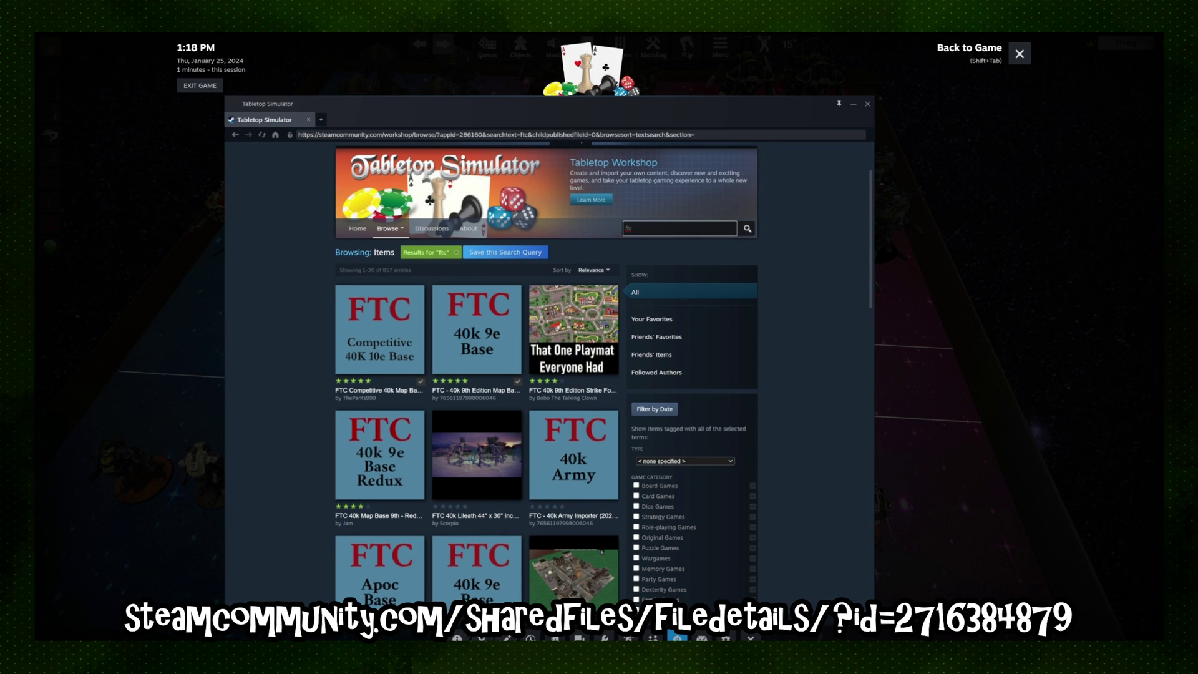
scroll(416, 365, "up", 2)
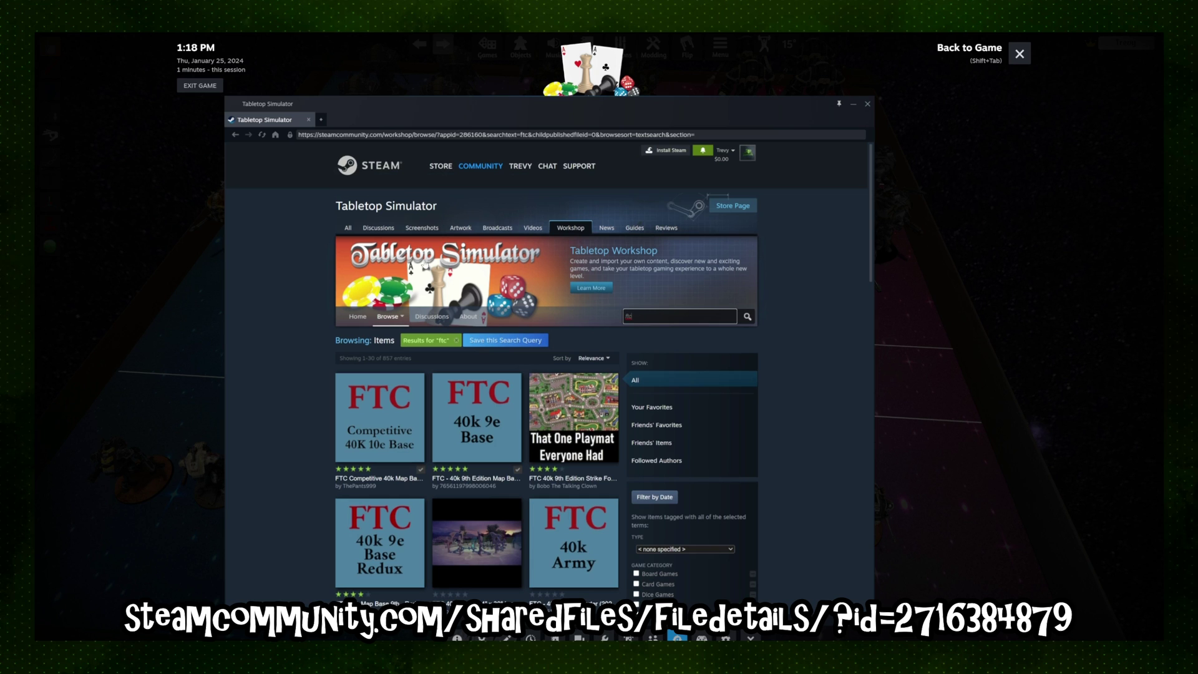
scroll(395, 306, "down", 2)
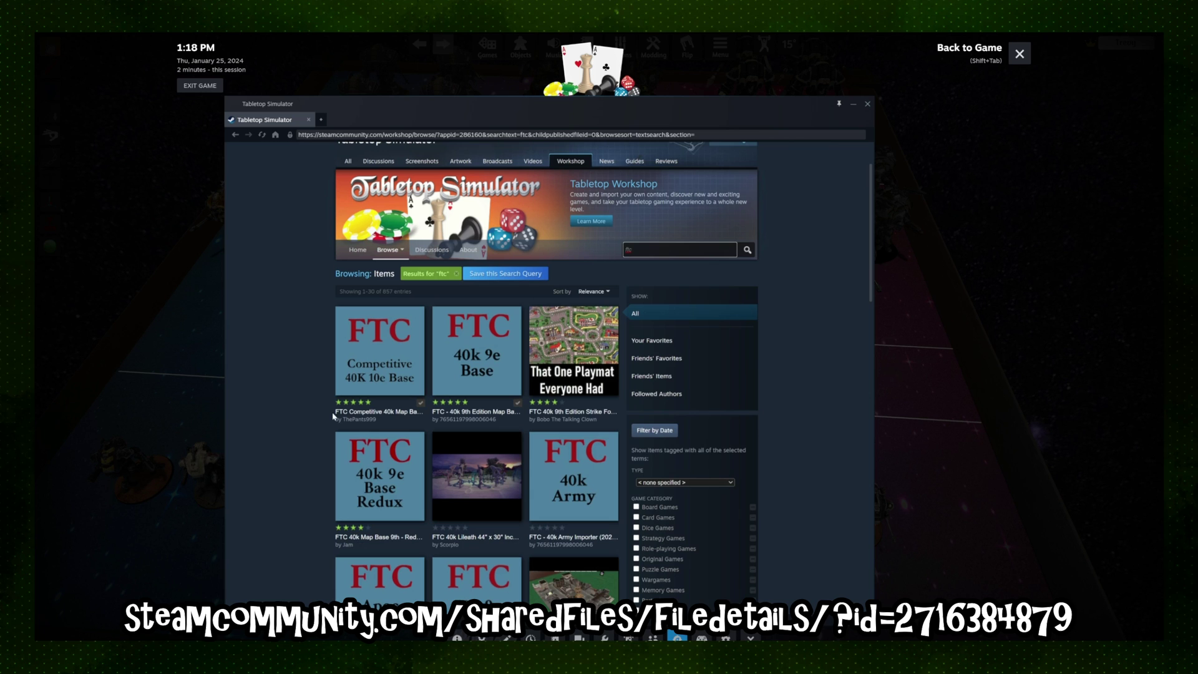
left_click_drag(334, 423, 374, 419)
left_click(288, 429)
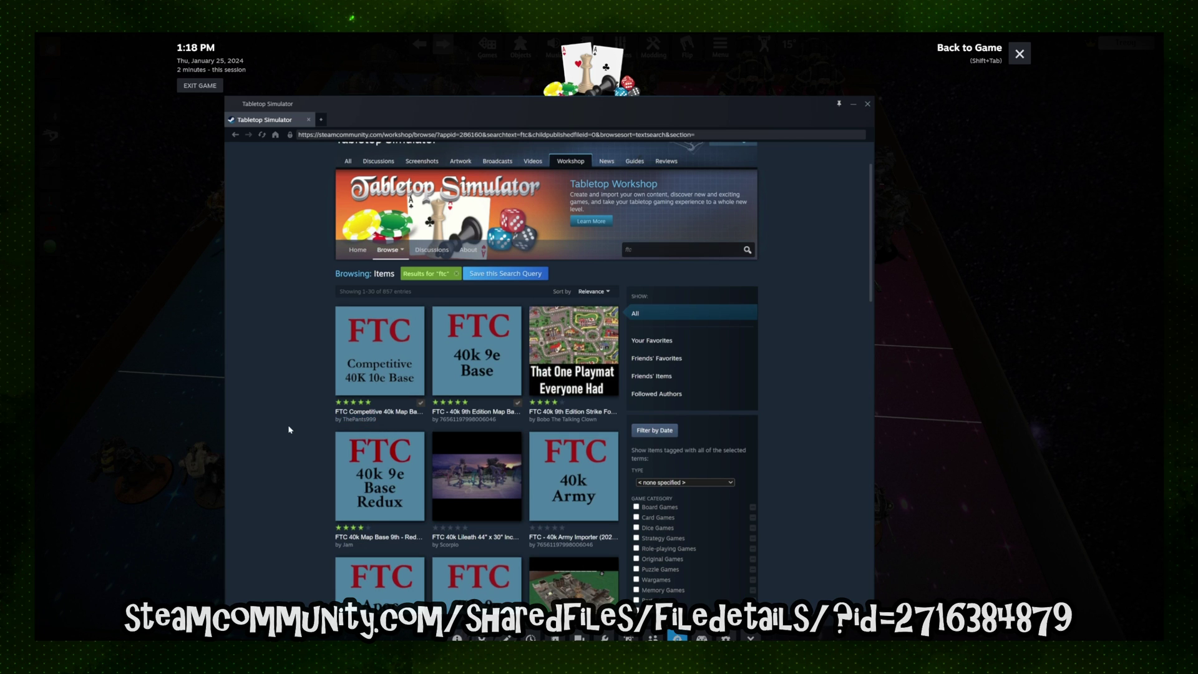
left_click(338, 354)
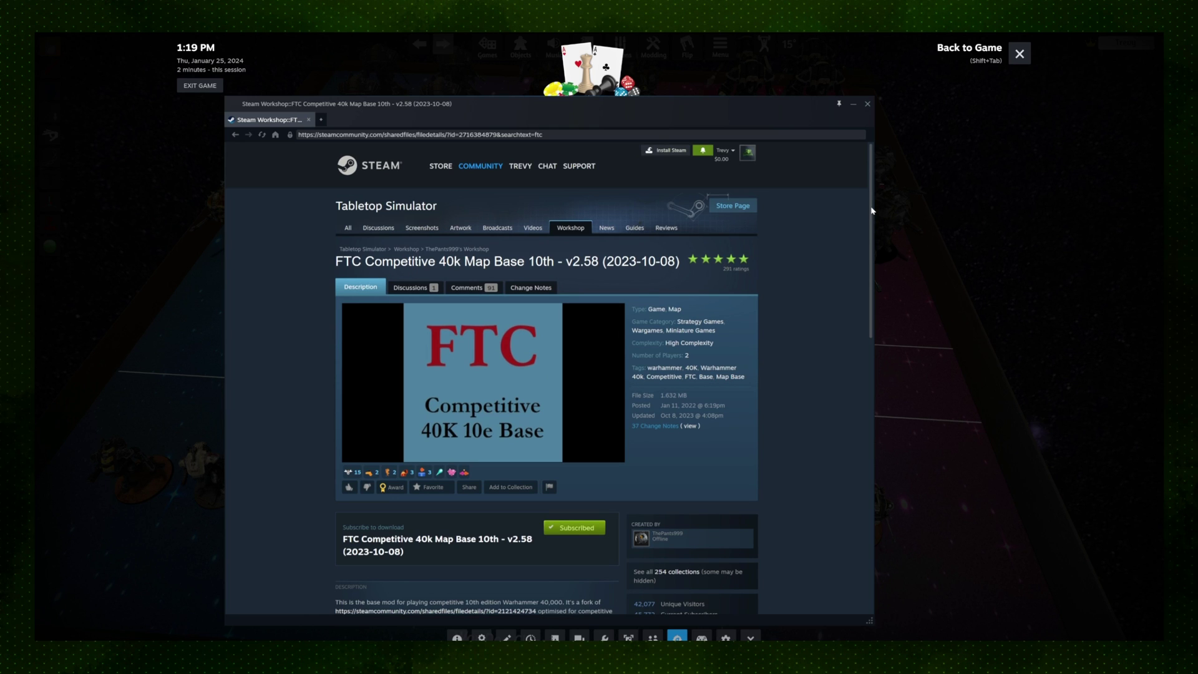
scroll(564, 475, "down", 1)
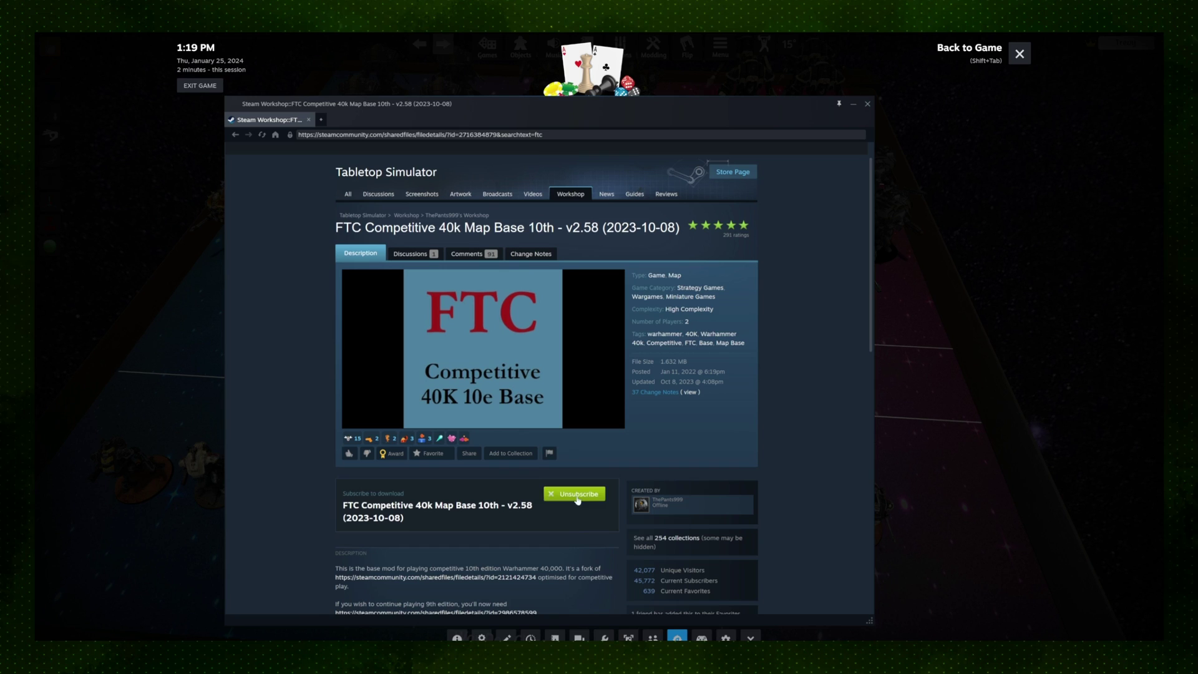
key("shift+Tab")
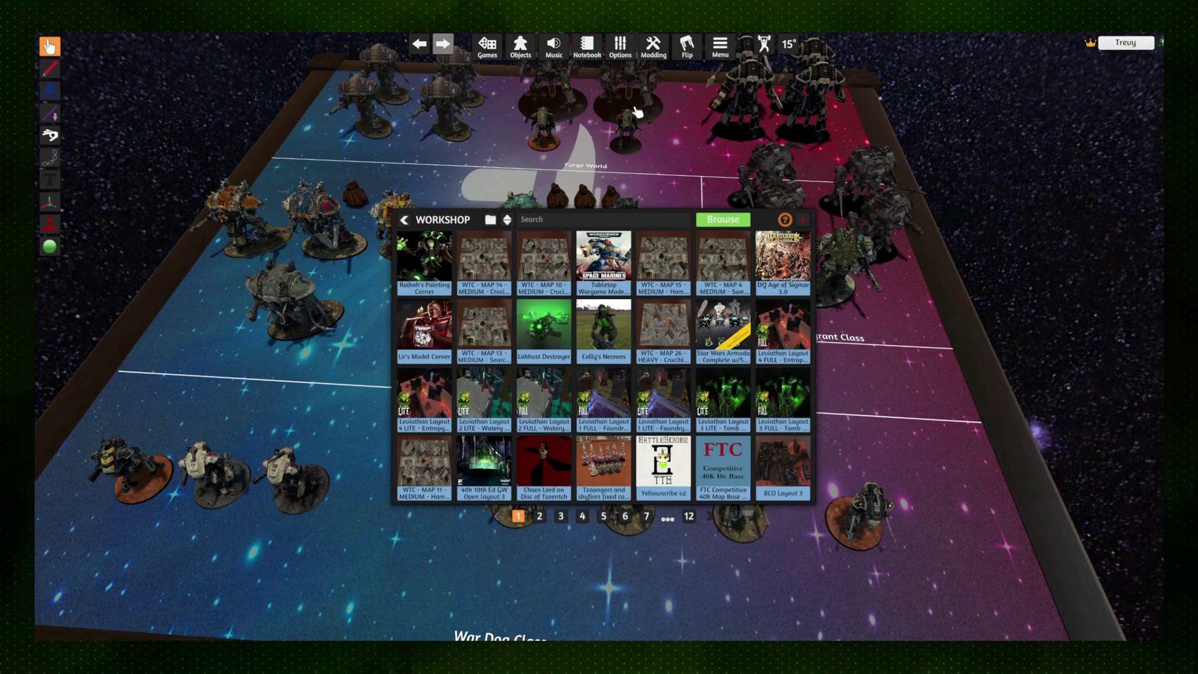
Search the subscribed Workshop mods for "ftc" and load FTC Competitive 40k Map Base 10th - v2.57 (2023-08-28).
left_click(614, 222)
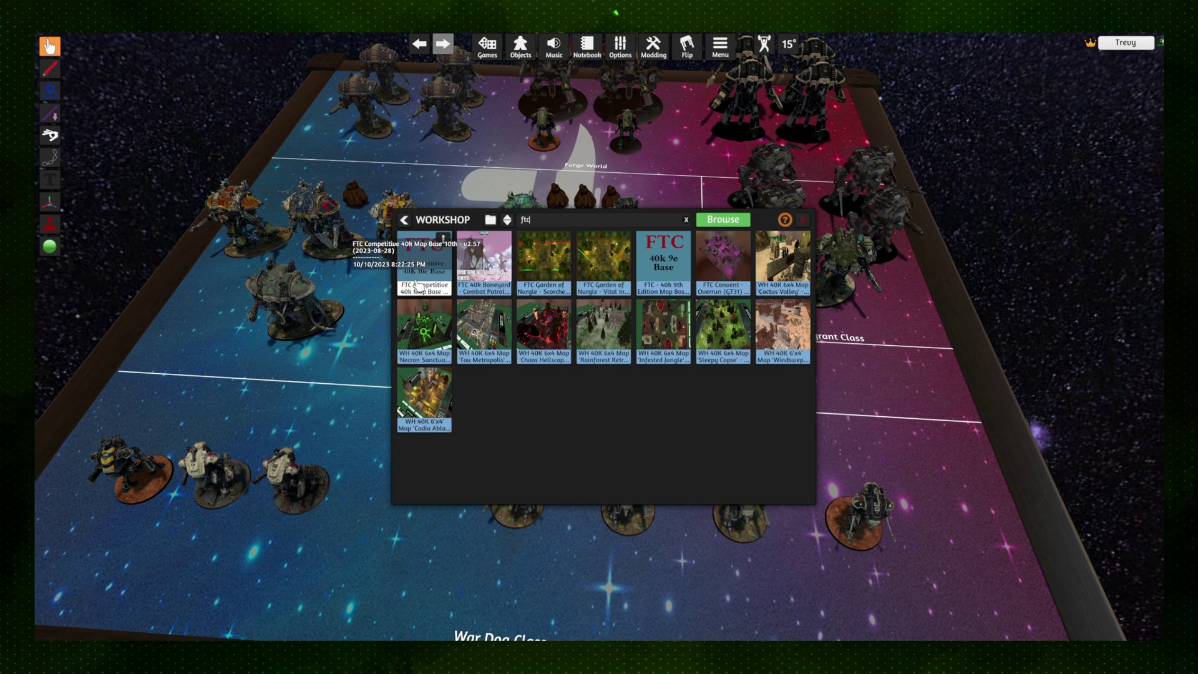
left_click(413, 268)
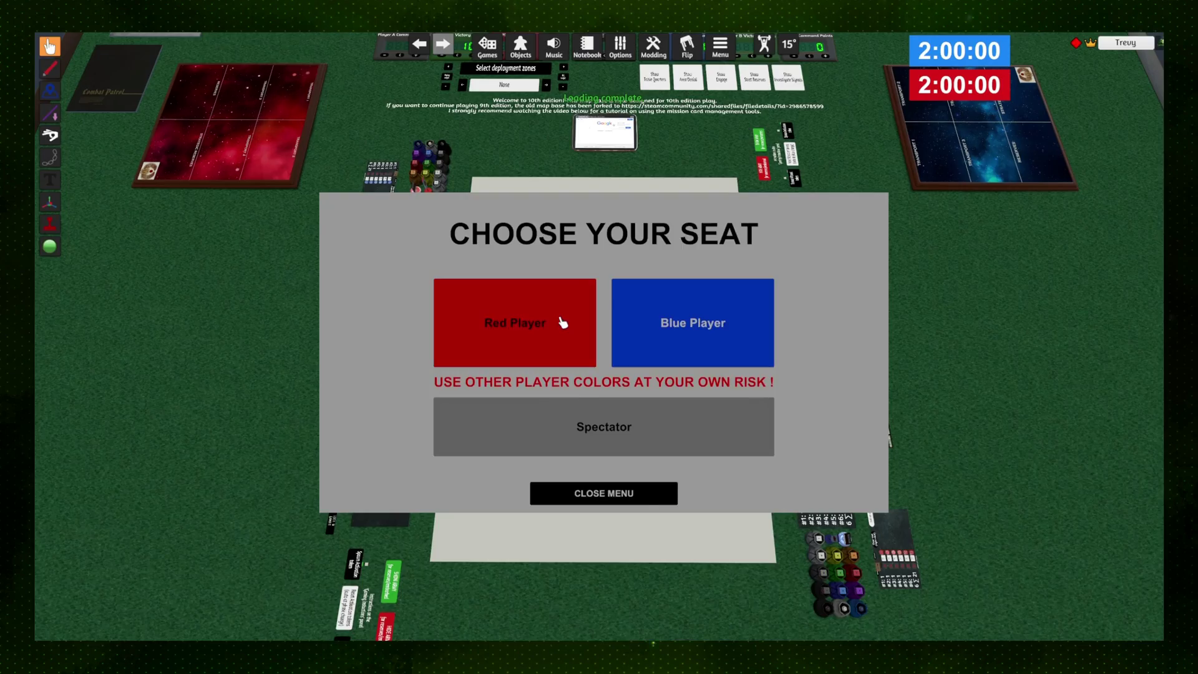
left_click(561, 323)
Confirm the Incursion / Strike Force 44" x 60" battlefield size for gaming on the map base.
key("0")
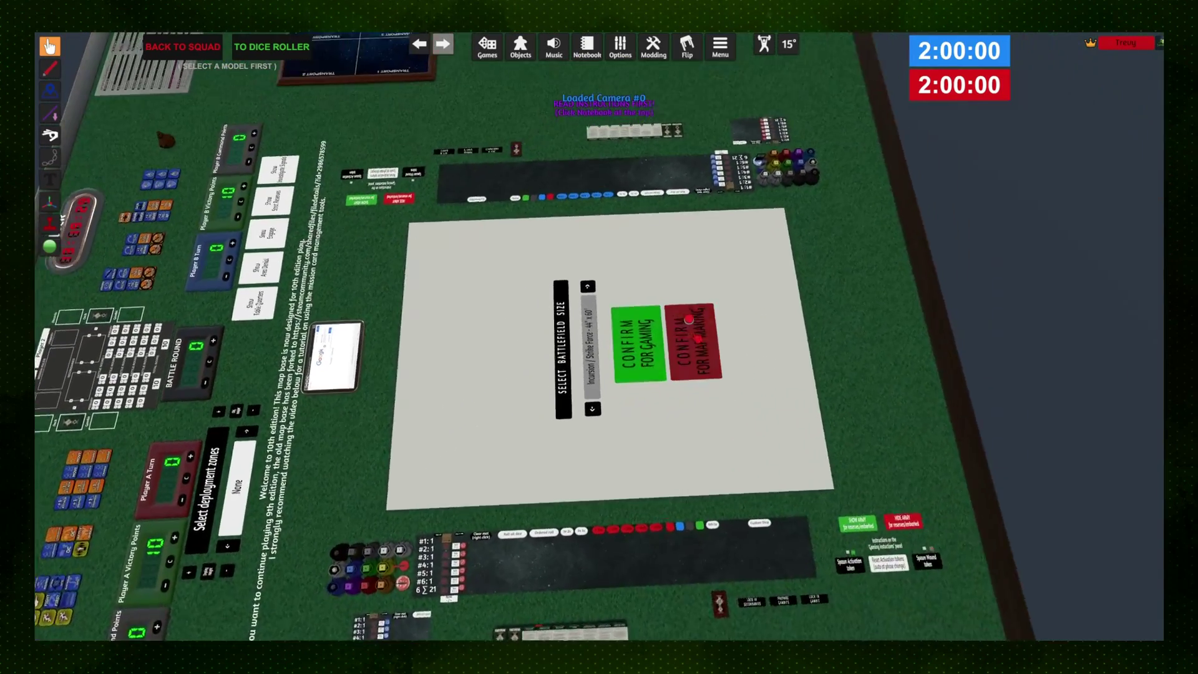
left_click_drag(698, 338, 688, 313)
scroll(769, 384, "up", 2)
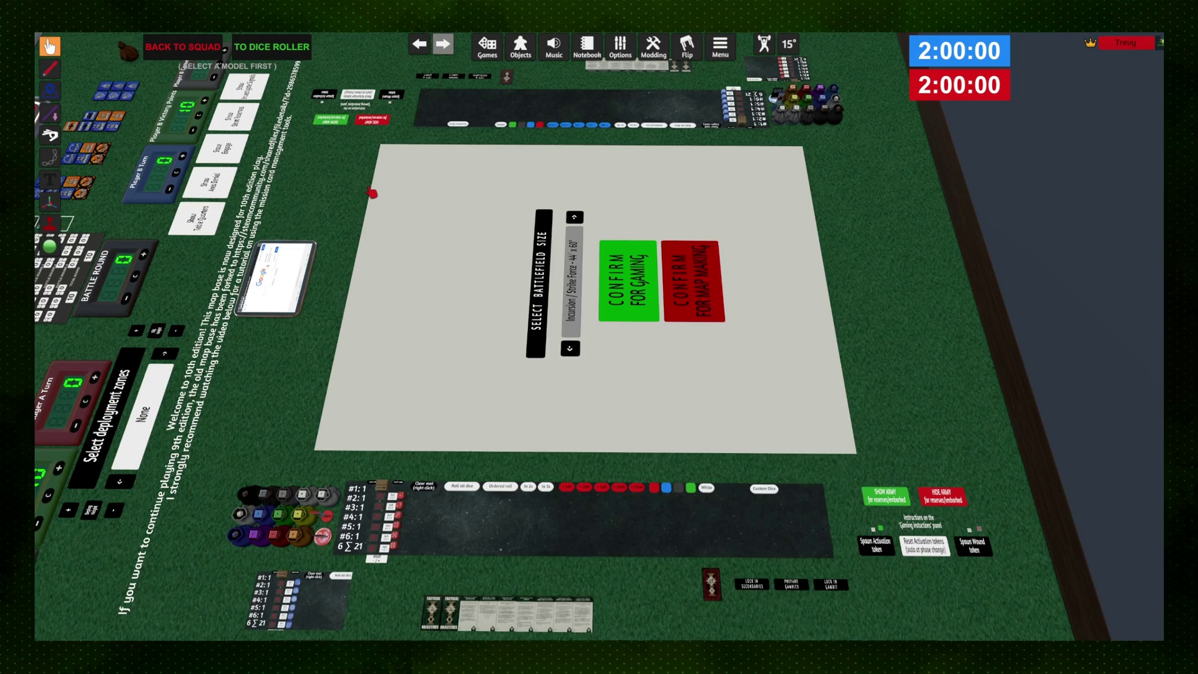
key("a")
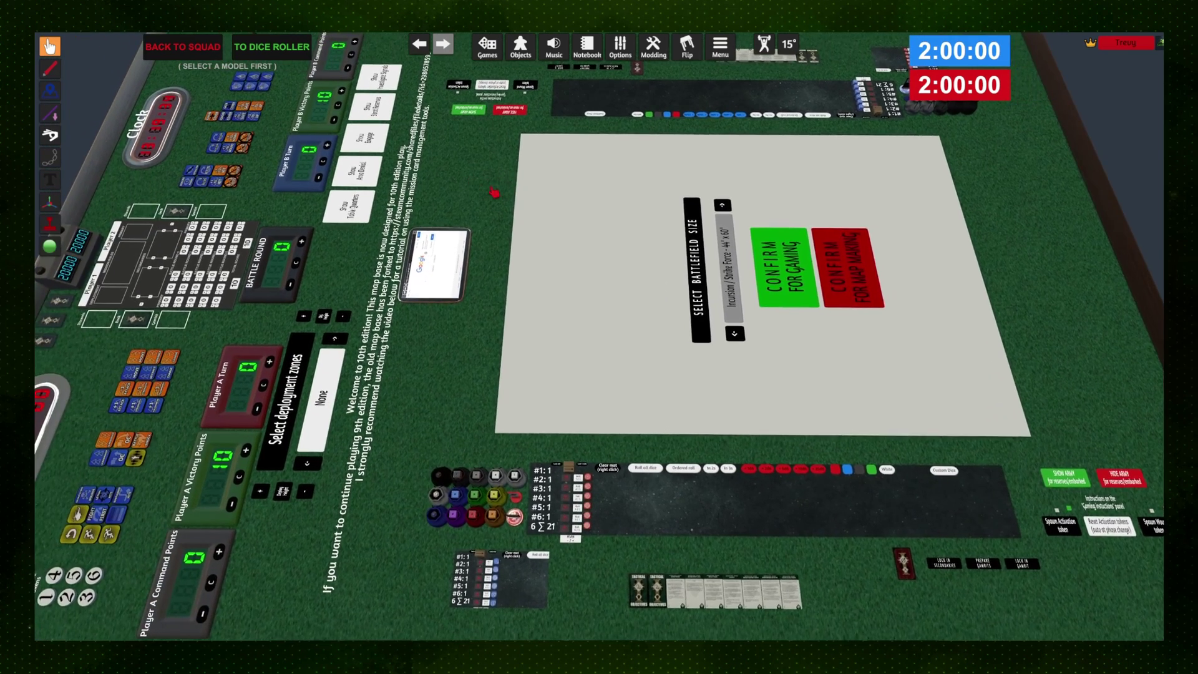
key("d")
scroll(476, 217, "up", 2)
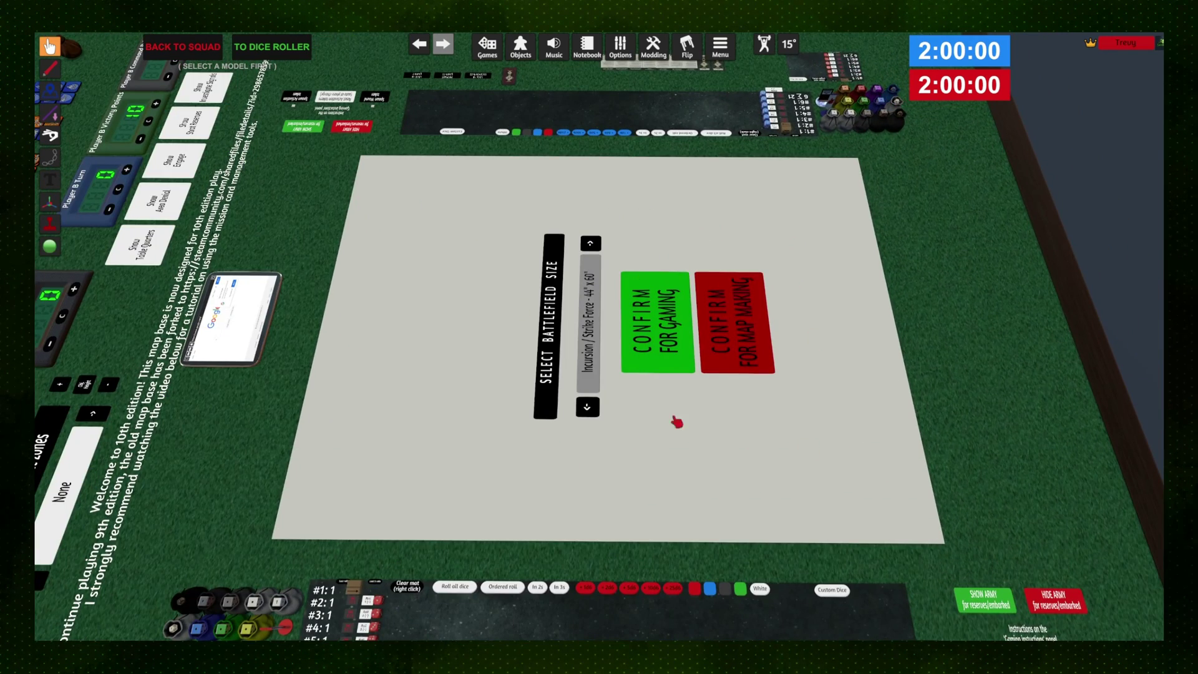
left_click(661, 297)
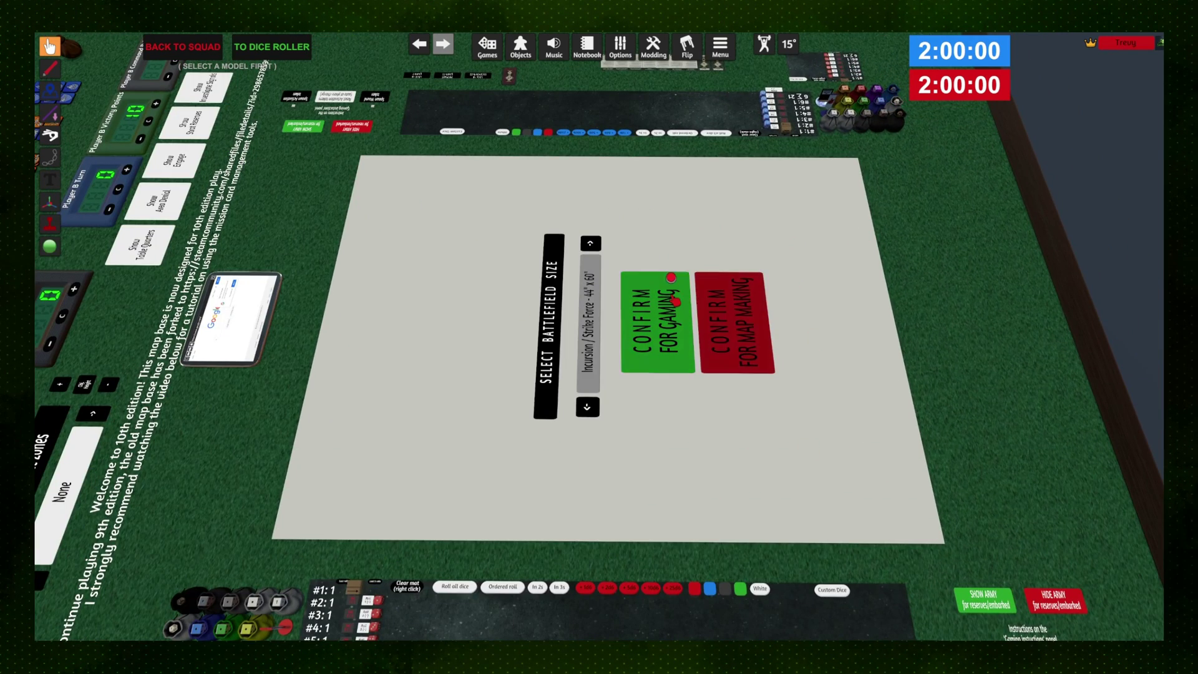
Additively load WTC - MAP 26 - HEAVY - Crucible of Battle from the Workshop mods and look over its terrain on the table.
left_click(487, 47)
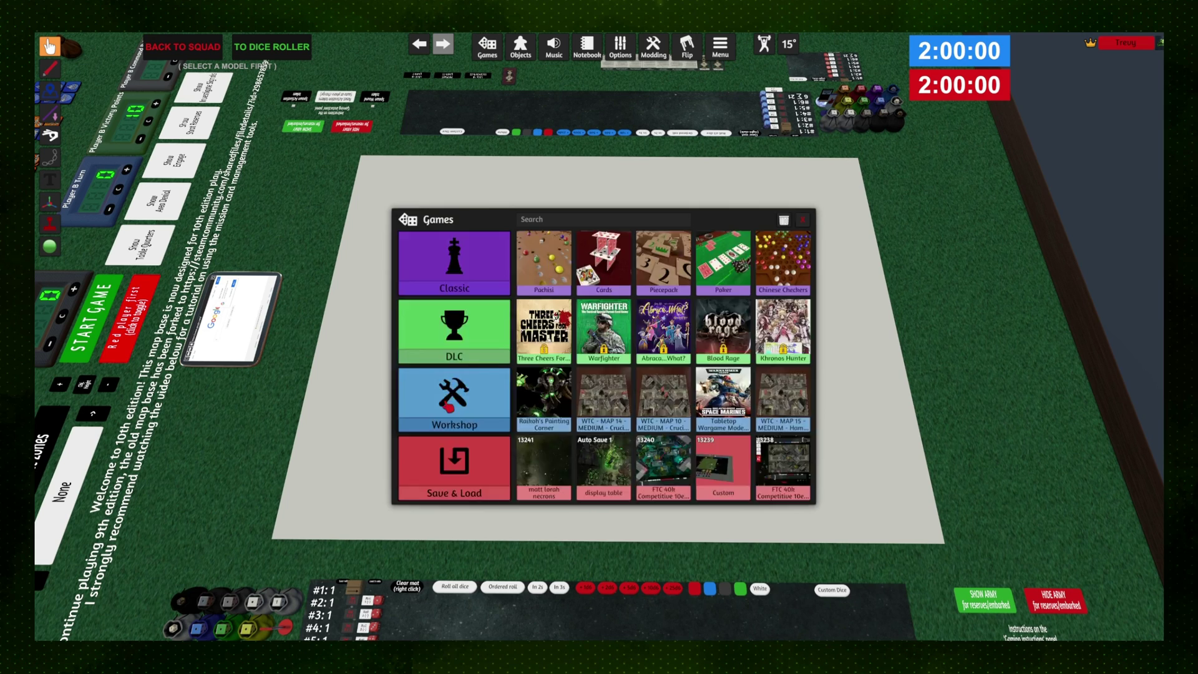
left_click(453, 396)
left_click(682, 308)
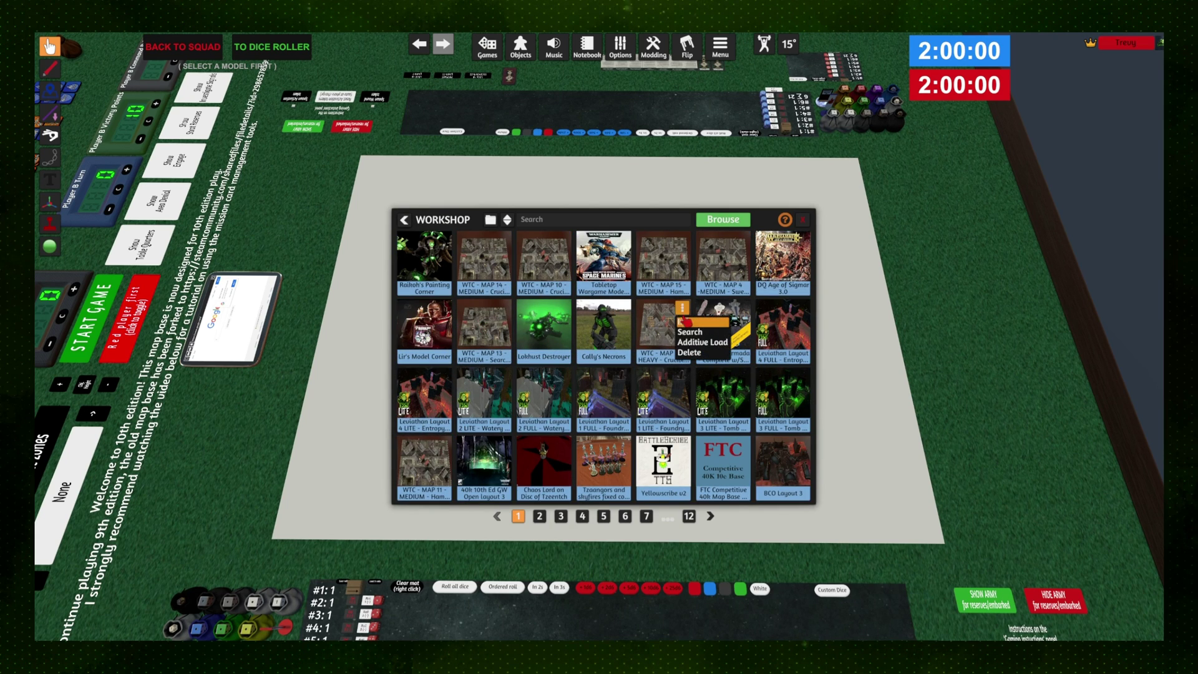
left_click(690, 343)
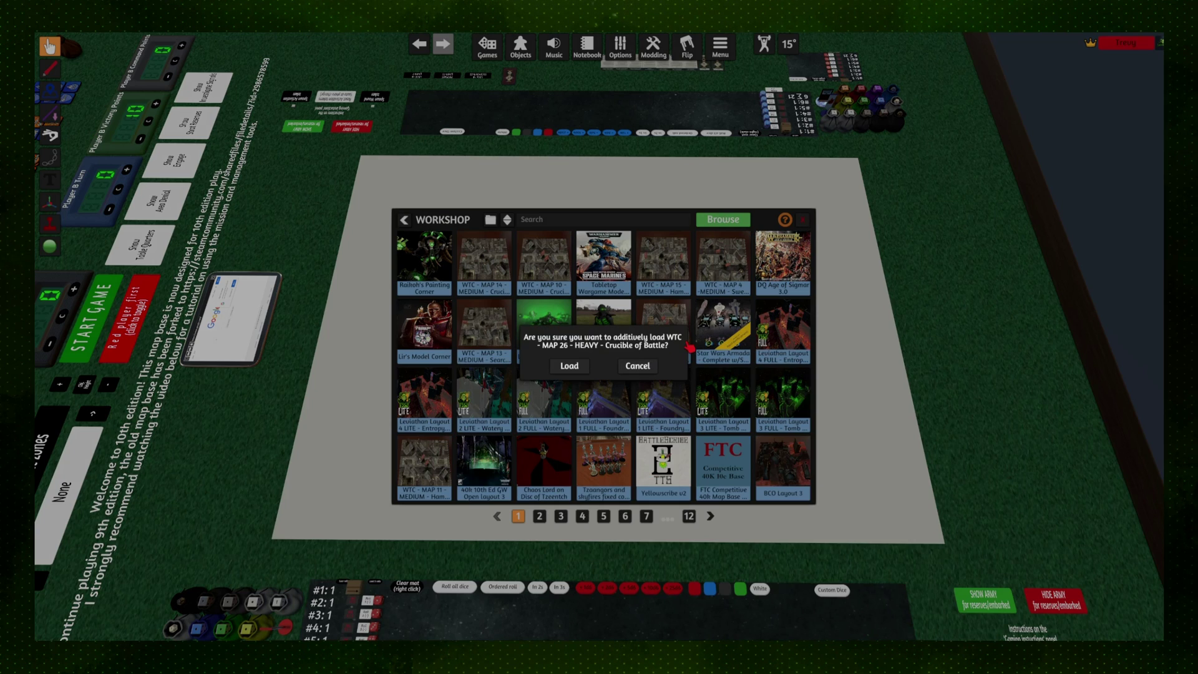
left_click(573, 370)
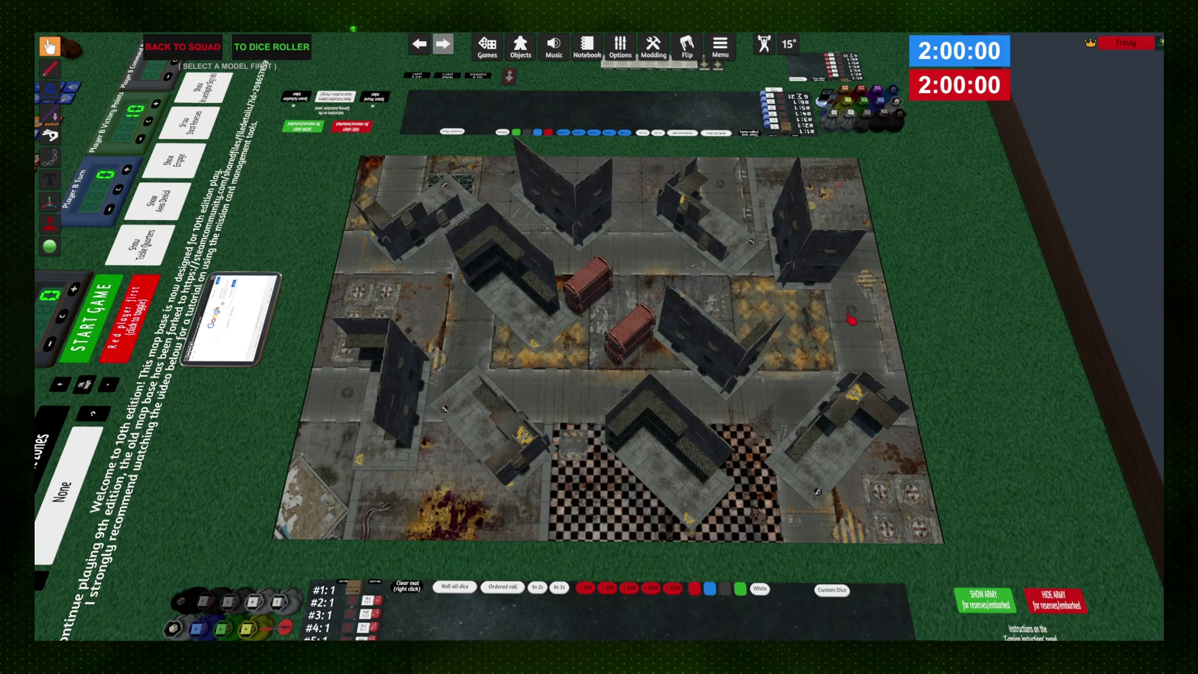
key("s")
key("a")
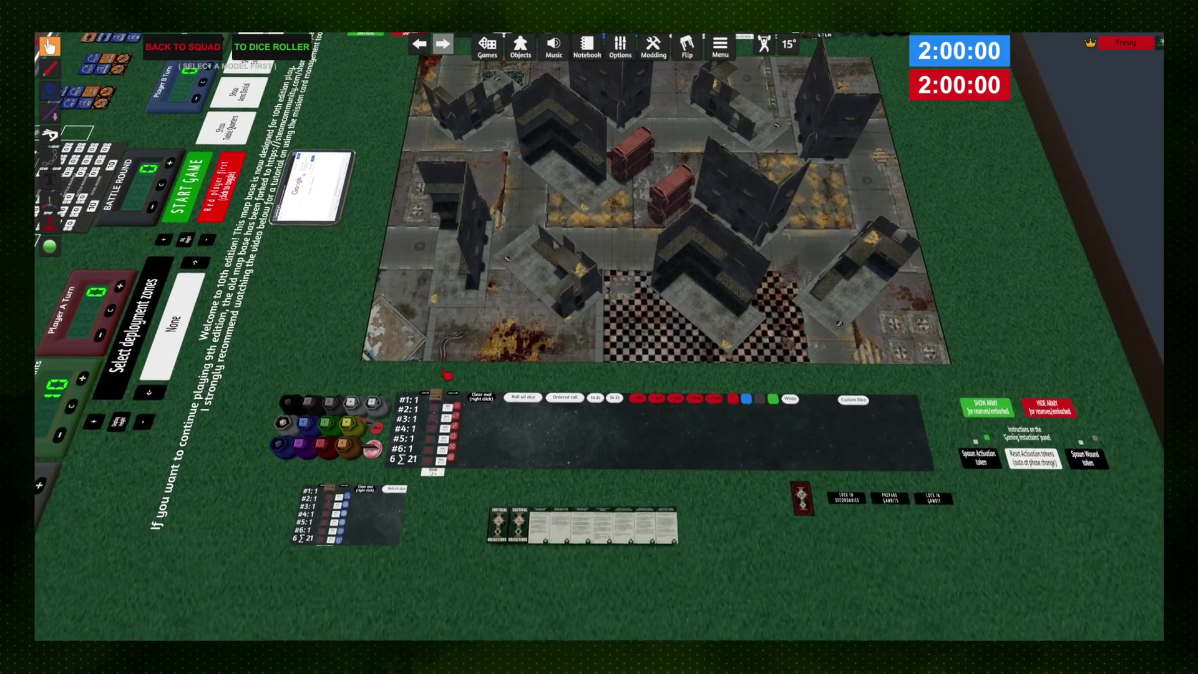
key("w")
key("d")
key("w")
key("d")
scroll(428, 409, "up", 1)
Search the Steam Workshop for "yellowscribe" and locate the Yellowscribe v2 item.
left_click(487, 48)
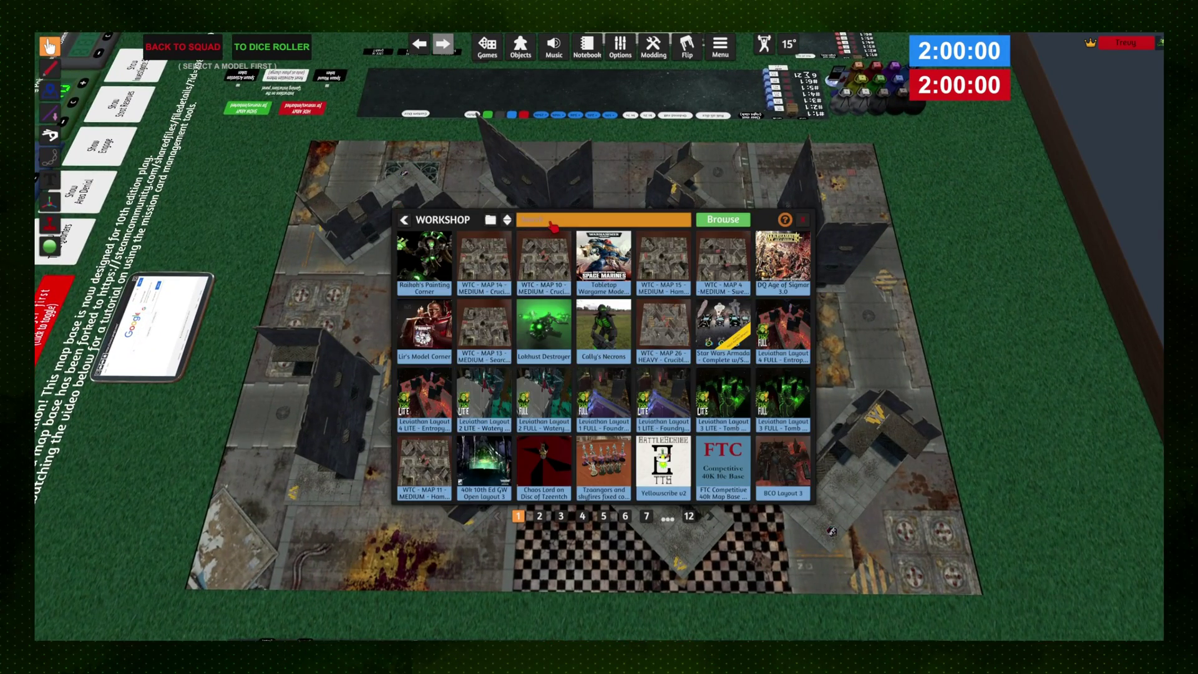
left_click(723, 219)
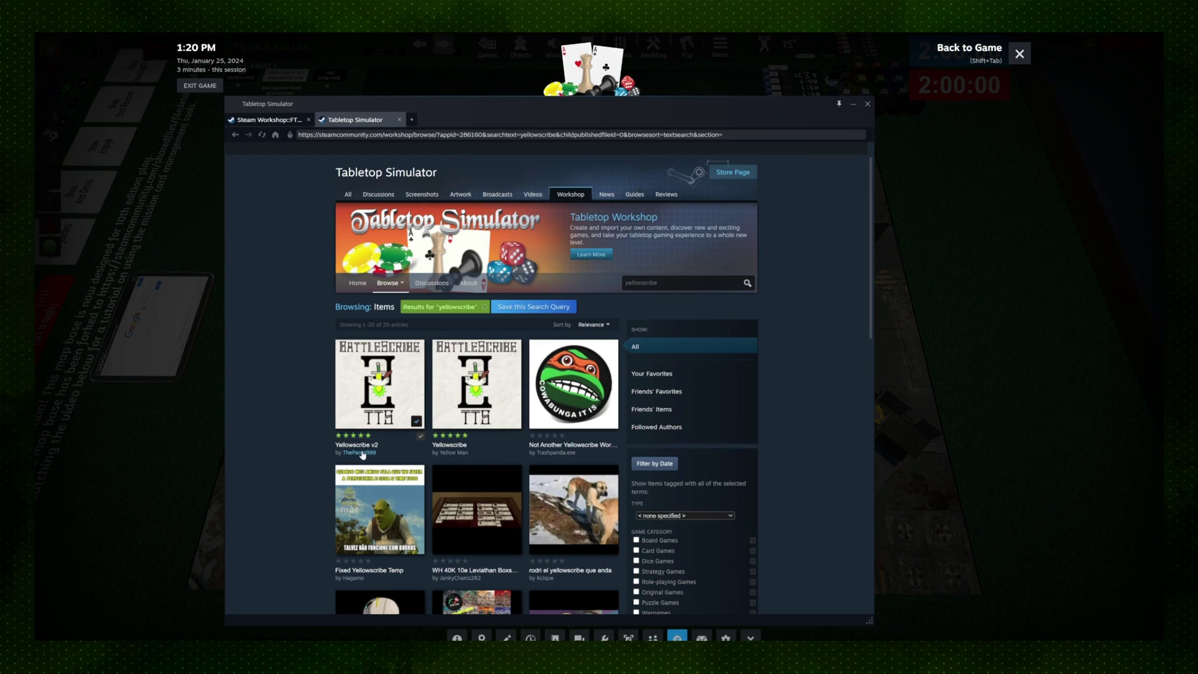
scroll(321, 425, "down", 1)
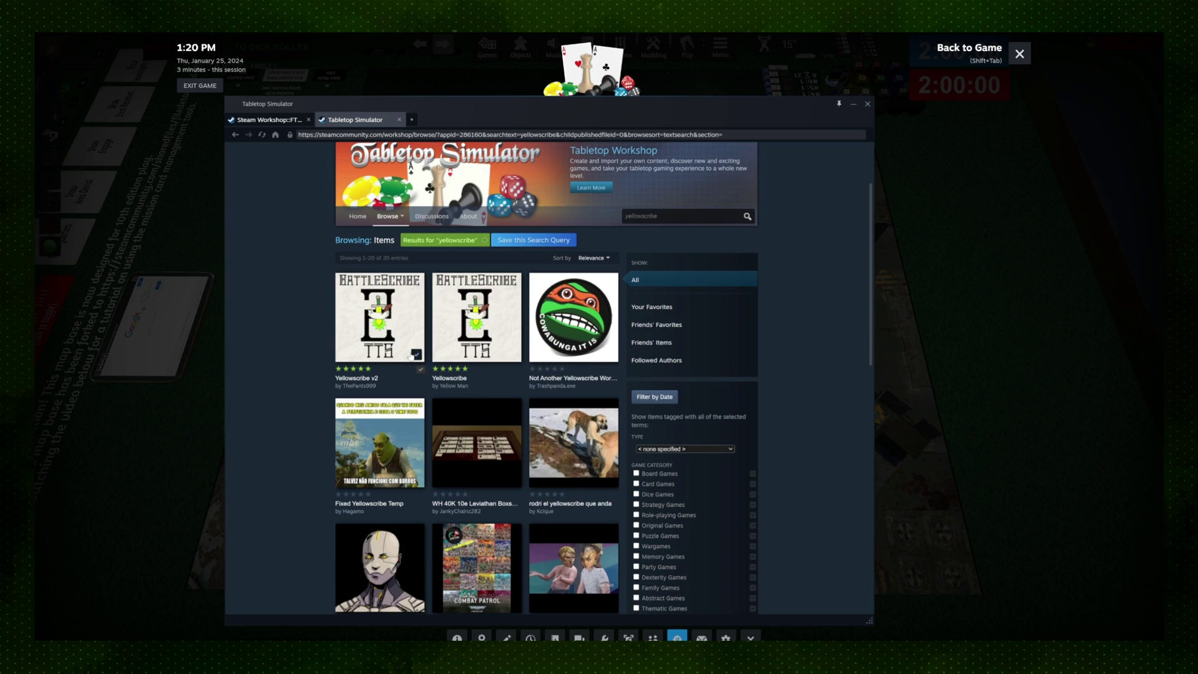
mouse_move(411, 356)
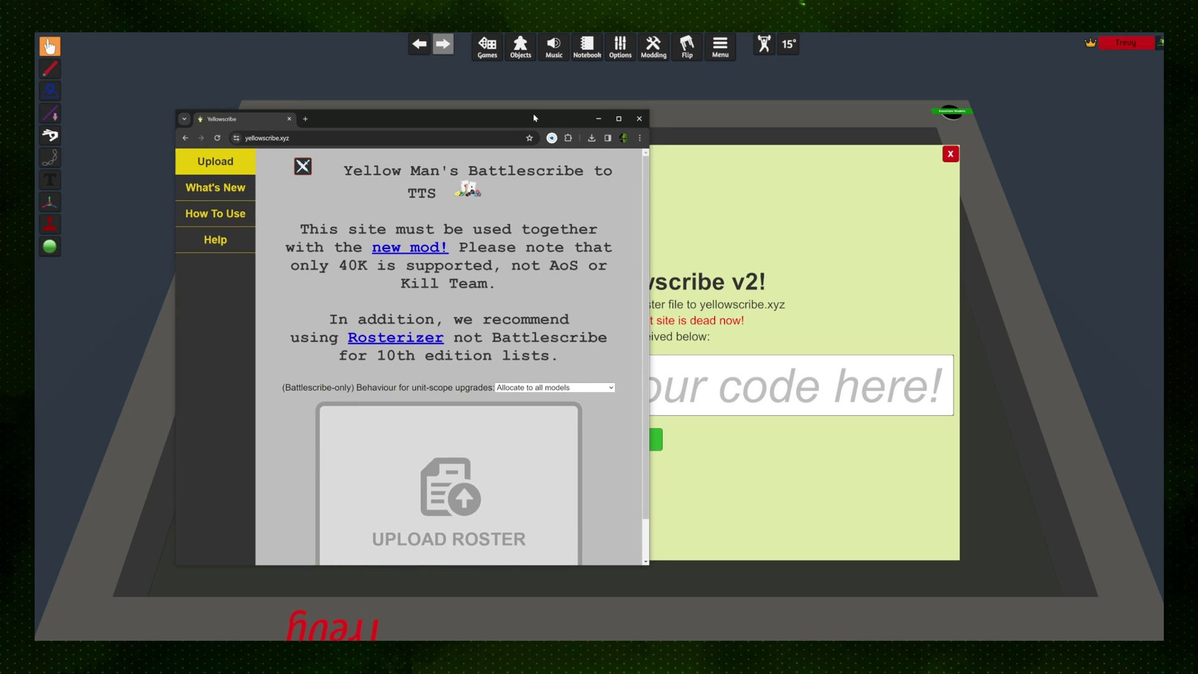
Show the roster upload area on yellowscribe.xyz, widening the browser window.
scroll(559, 293, "down", 1)
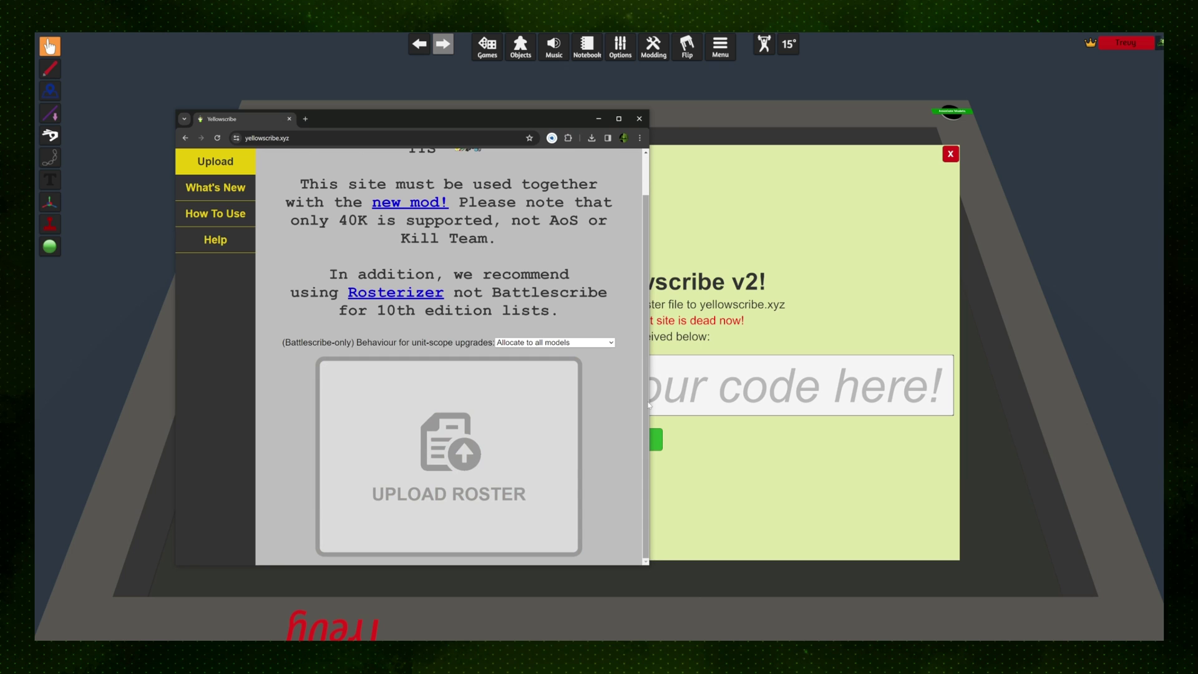
left_click_drag(649, 404, 689, 416)
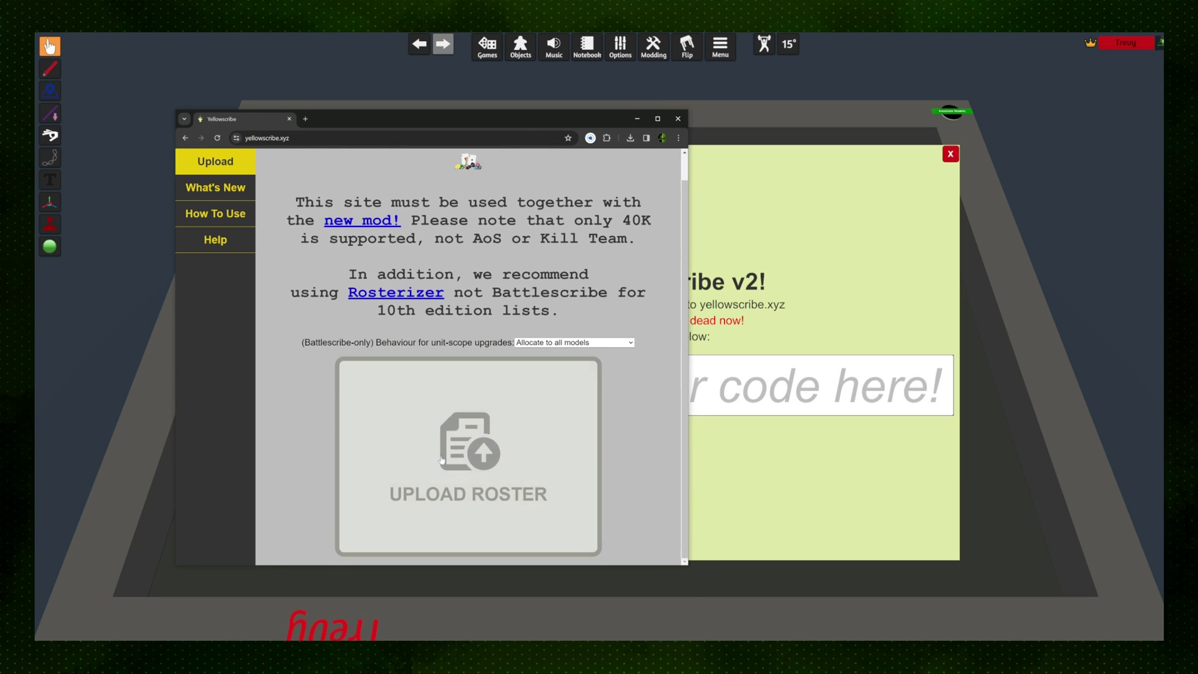
left_click(438, 481)
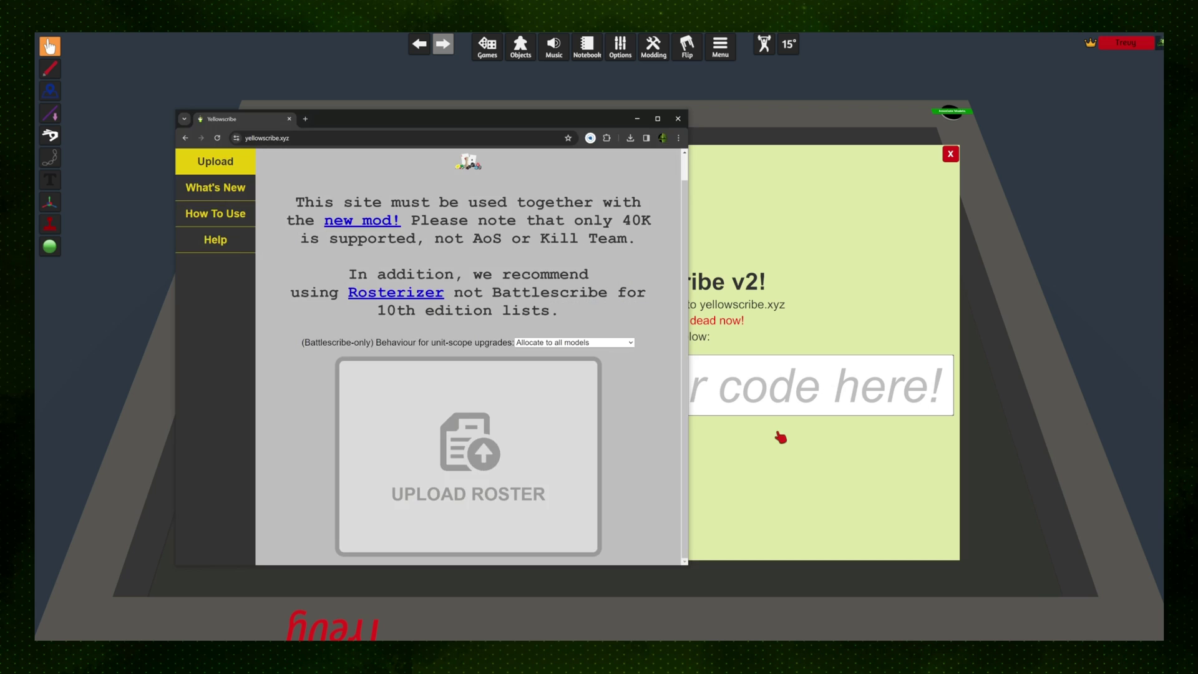
Switch to New Recruit and export the test army list in Yellow Scribe format to get its import code.
left_click(780, 436)
key("alt+Tab")
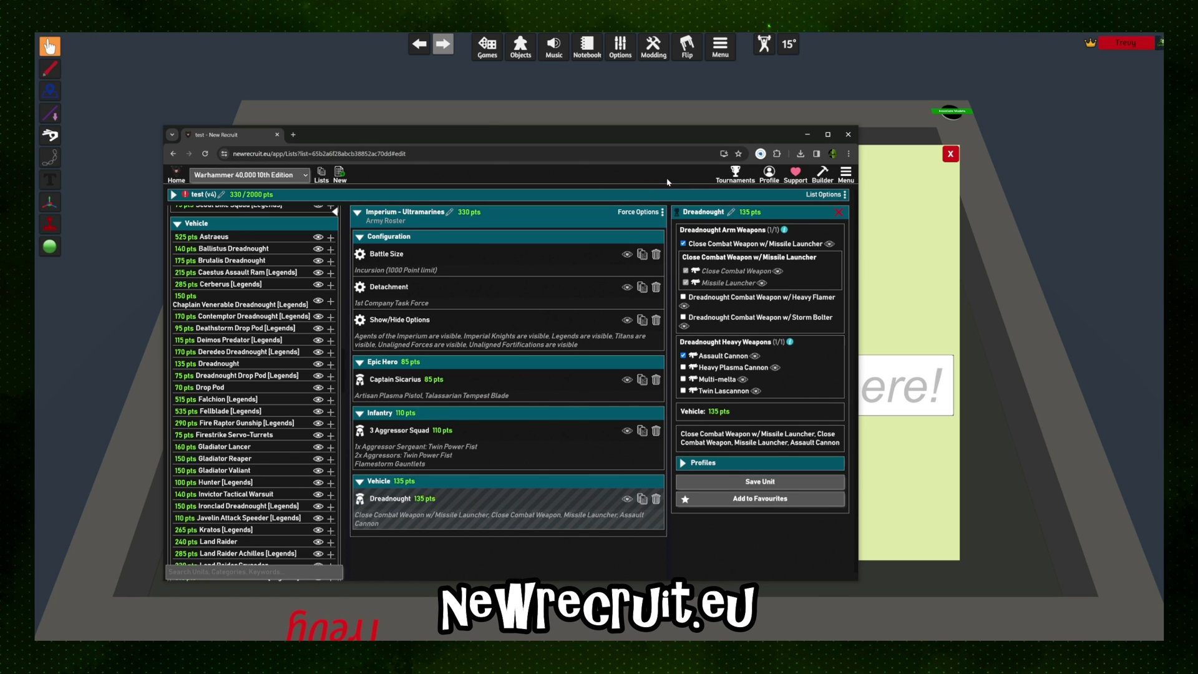
left_click(846, 194)
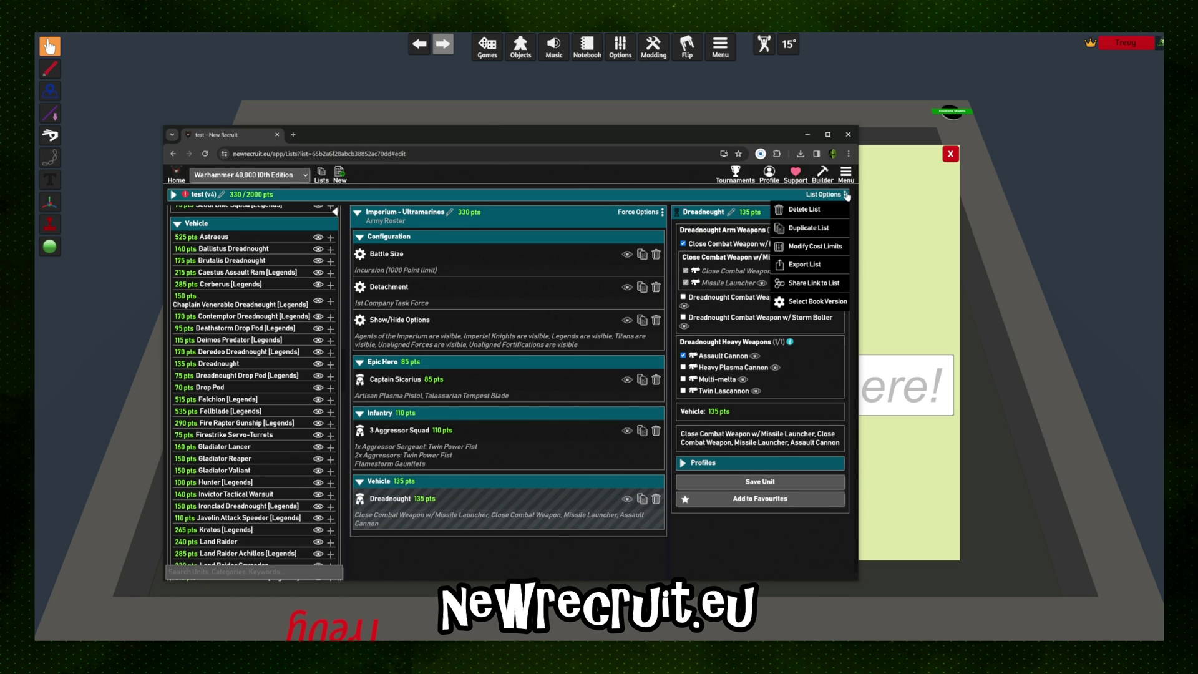
left_click(811, 264)
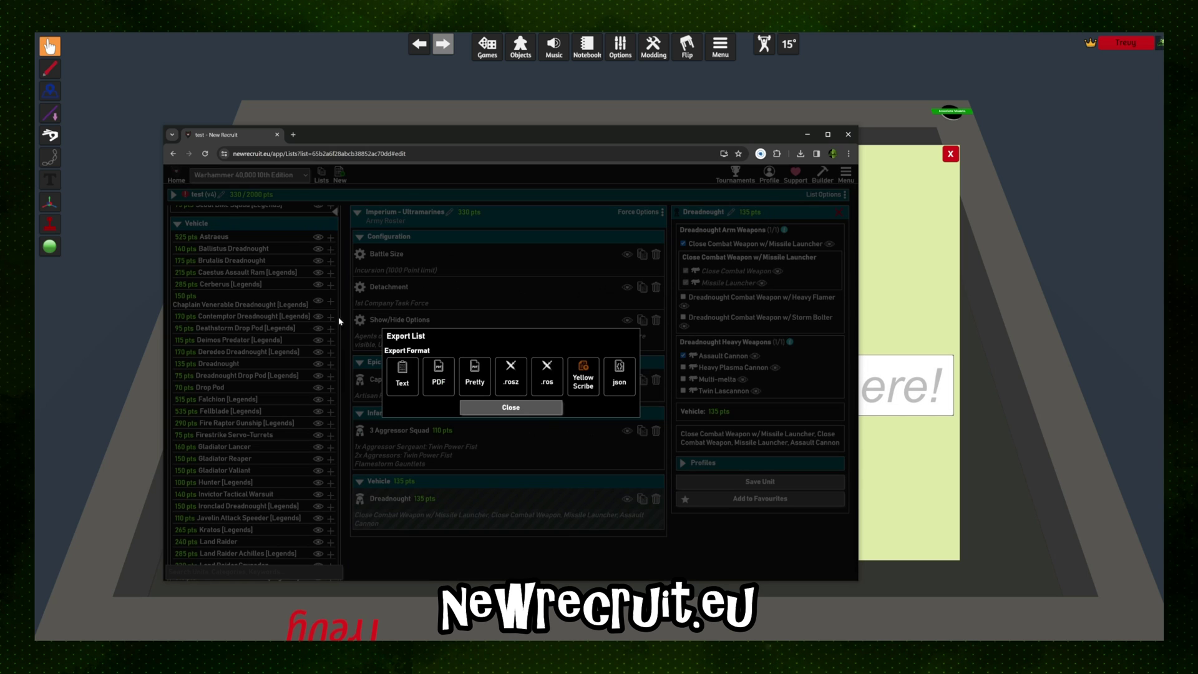
left_click(586, 381)
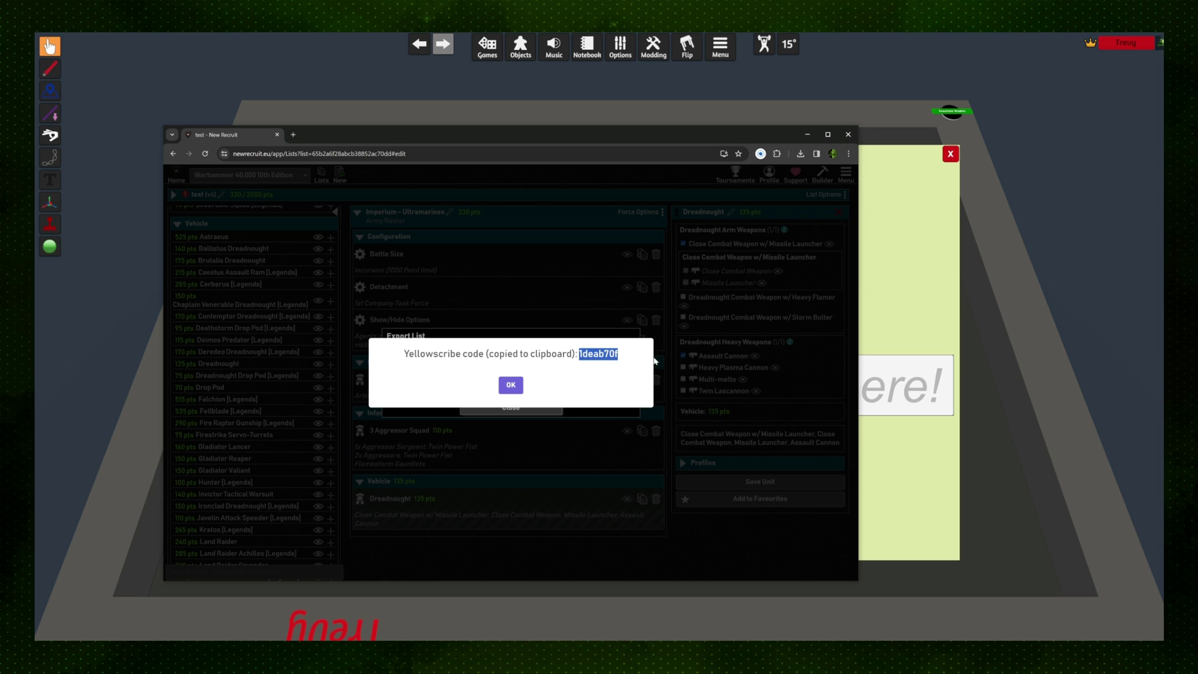
Return to Tabletop Simulator, paste the copied roster code into Yellowscribe v2 and submit it.
left_click_drag(410, 132, 1192, 429)
left_click(709, 372)
key("ctrl+v")
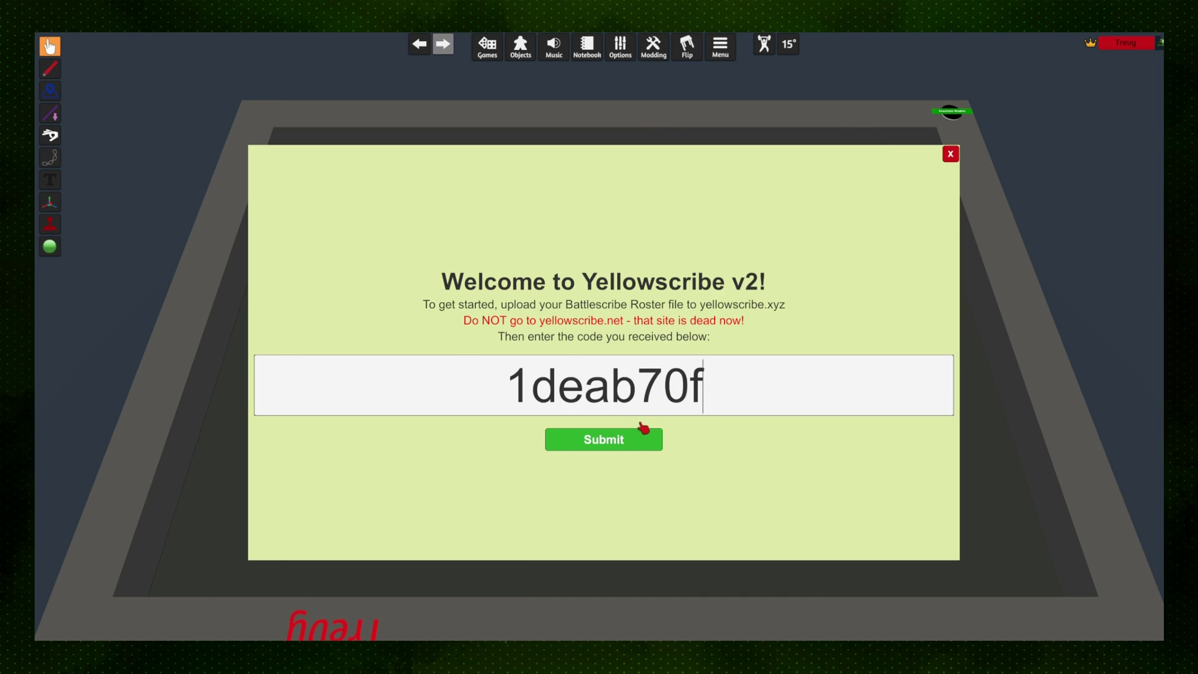
left_click(643, 438)
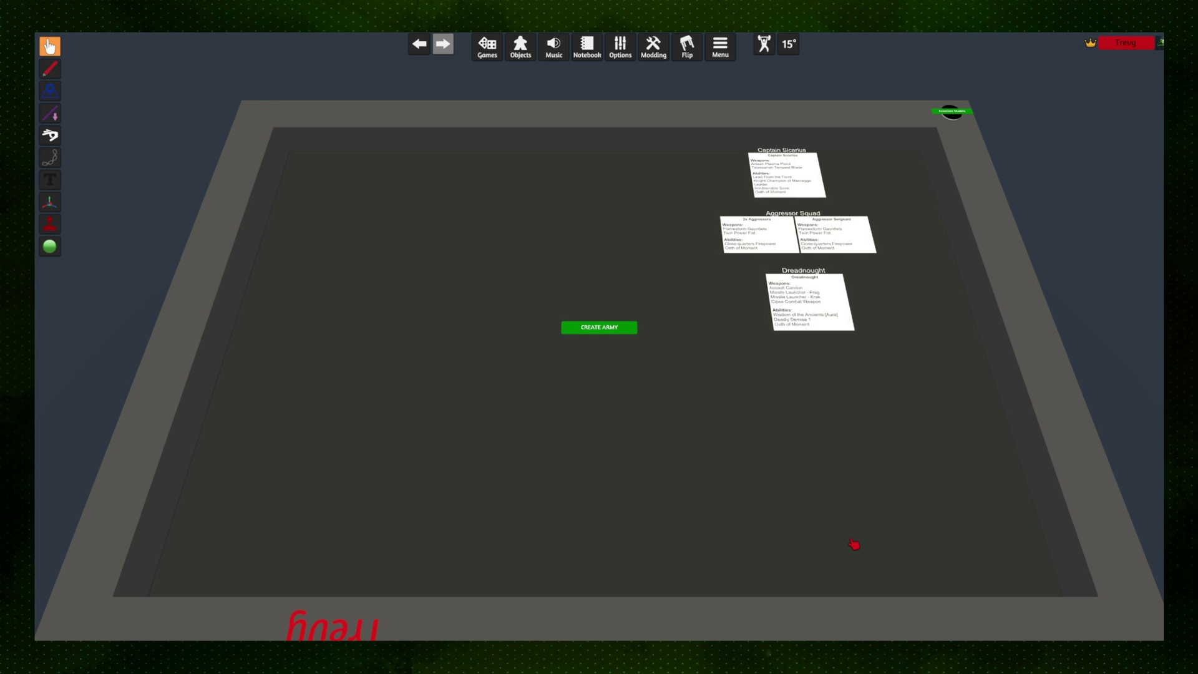
Search the Space Marines - Special Units save for "cat" and place the Captain Cato Sicarius model beside the Captain Sicarius card.
key("w")
key("d")
scroll(893, 481, "up", 3)
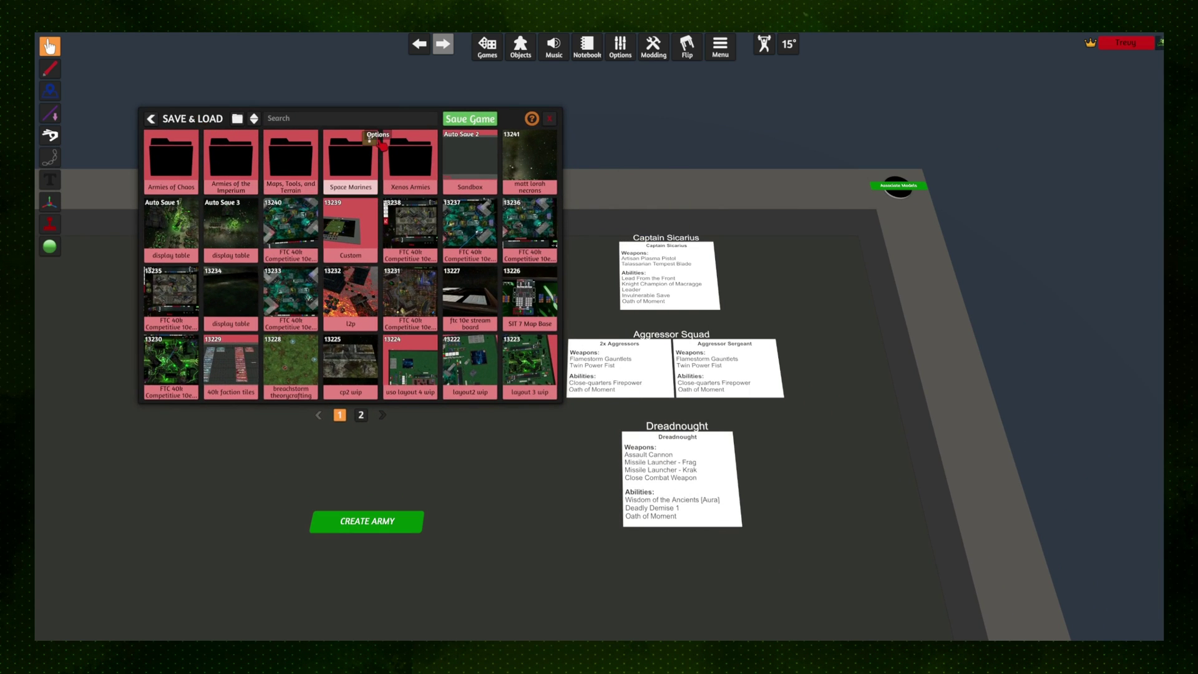
left_click(371, 163)
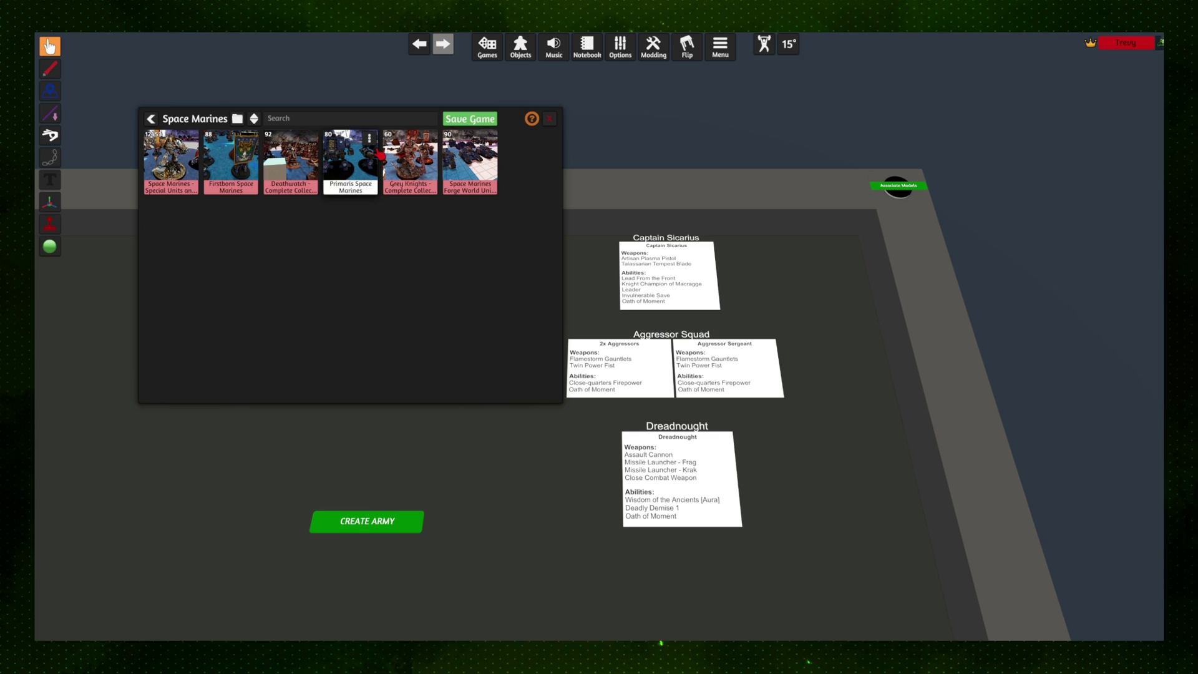
left_click(369, 161)
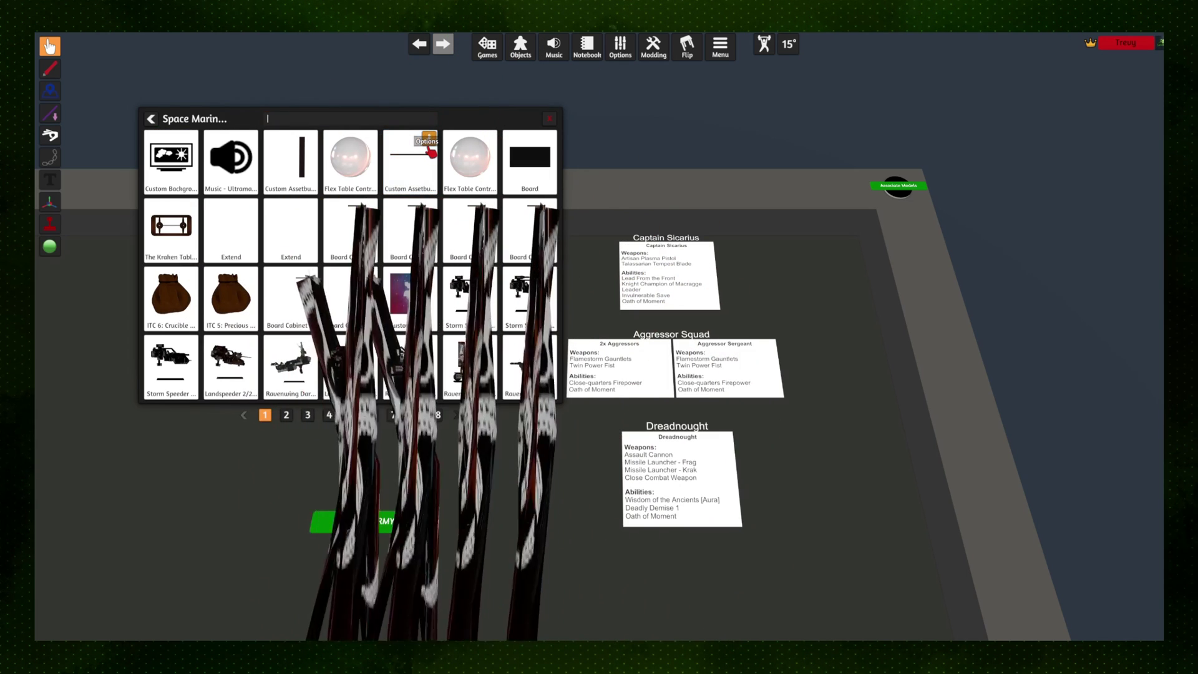
type("ca")
left_click(175, 180)
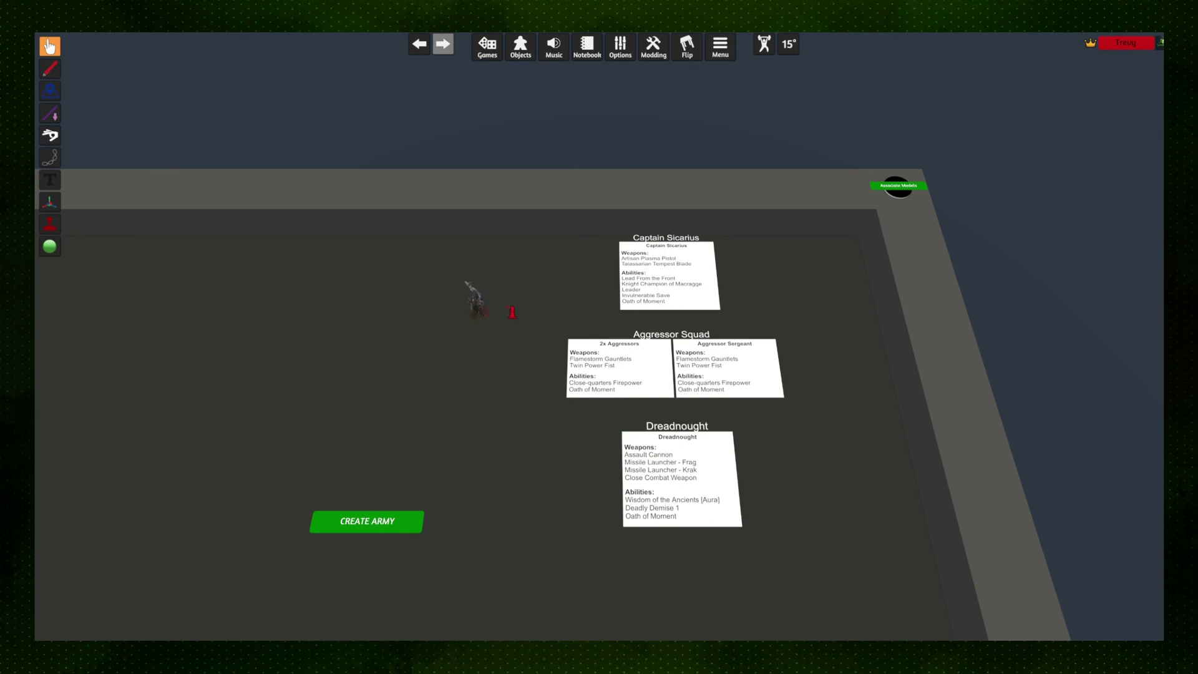
left_click(591, 273)
right_click(481, 306)
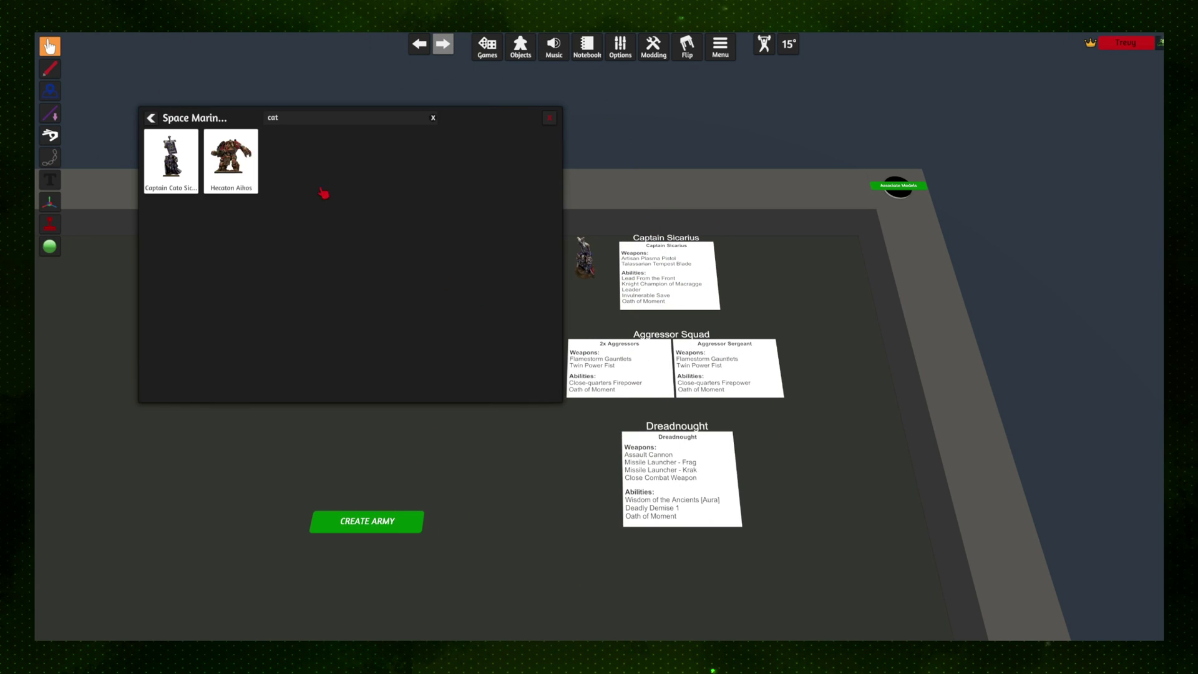
Search the Primaris Space Marines save for "aggre" and place one Aggressor model beside the Aggressor Squad cards.
left_click(151, 119)
key("a")
key("s")
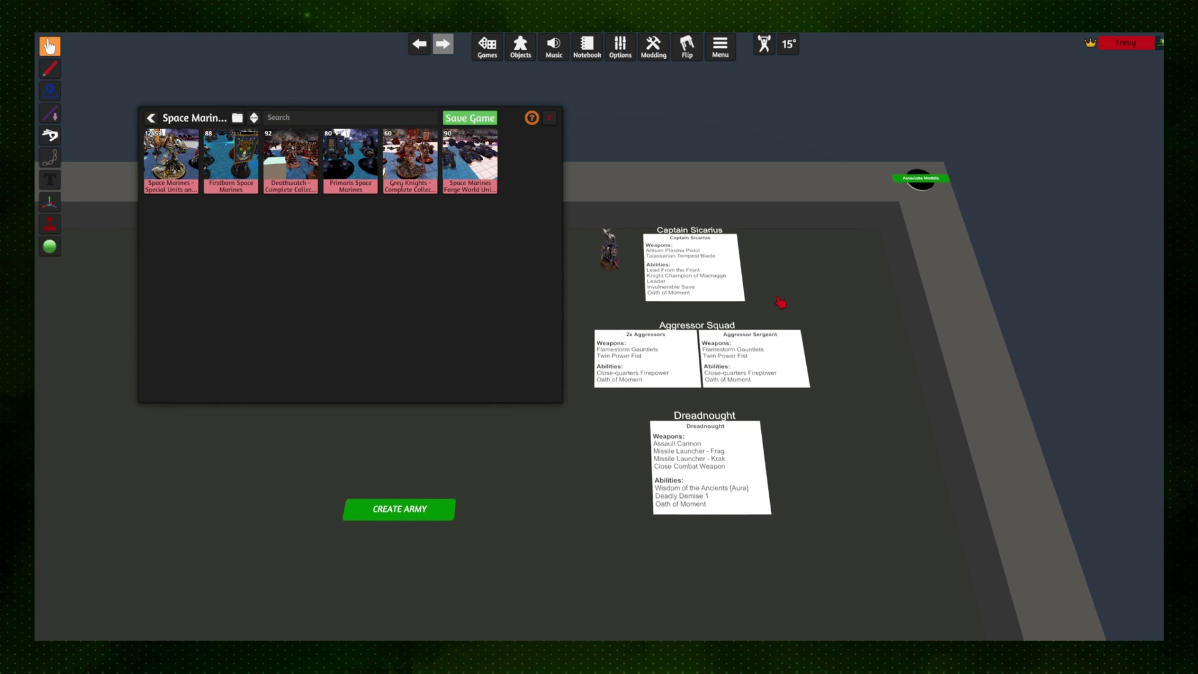
mouse_move(372, 139)
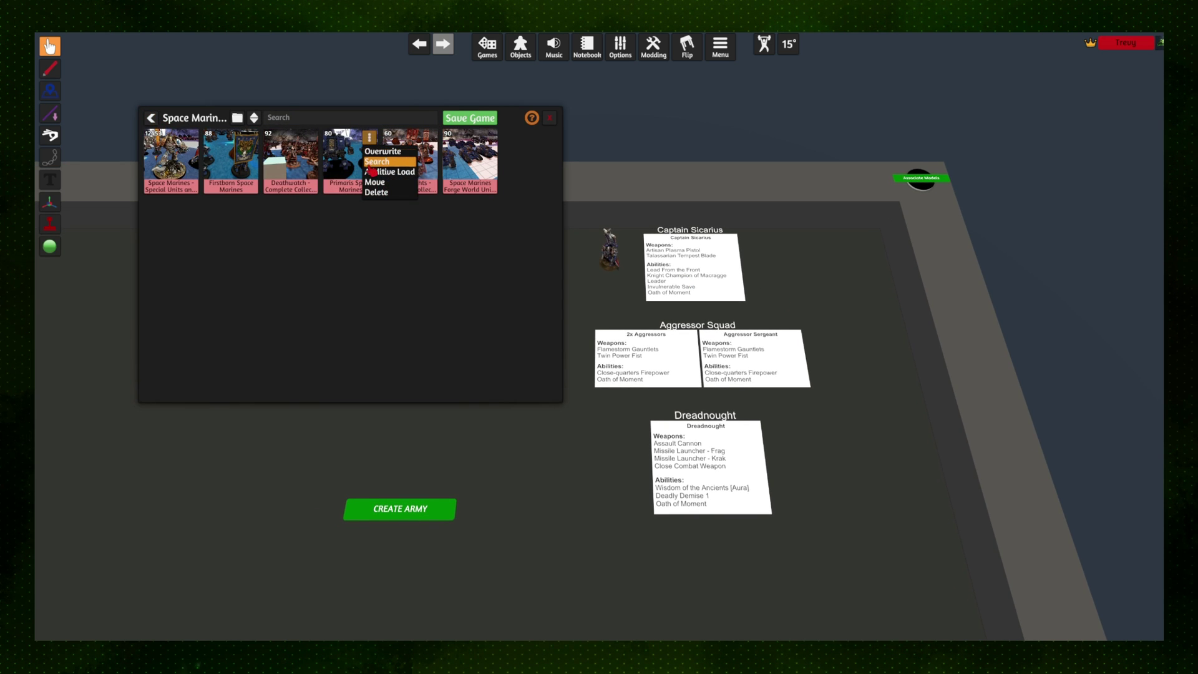
left_click(349, 159)
left_click(279, 116)
type("aggre")
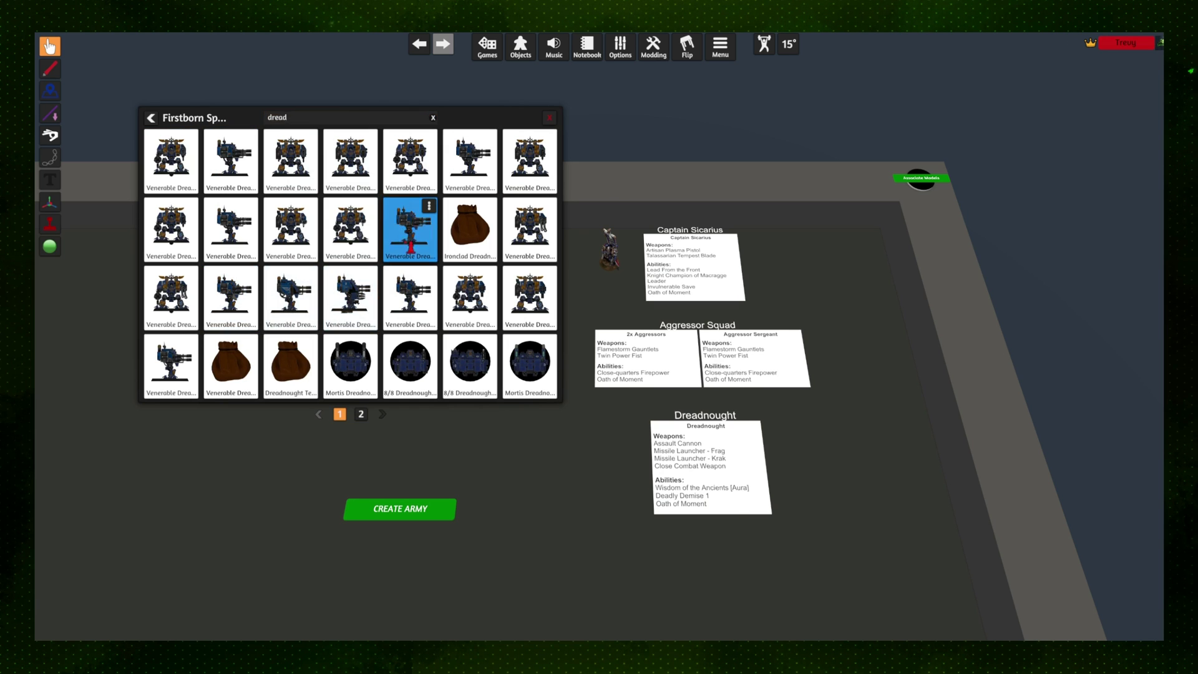
Place a Venerable Dreadnought from the "dread" results of the Firstborn Space Marines save beside the Dreadnought card.
left_click_drag(406, 231, 590, 479)
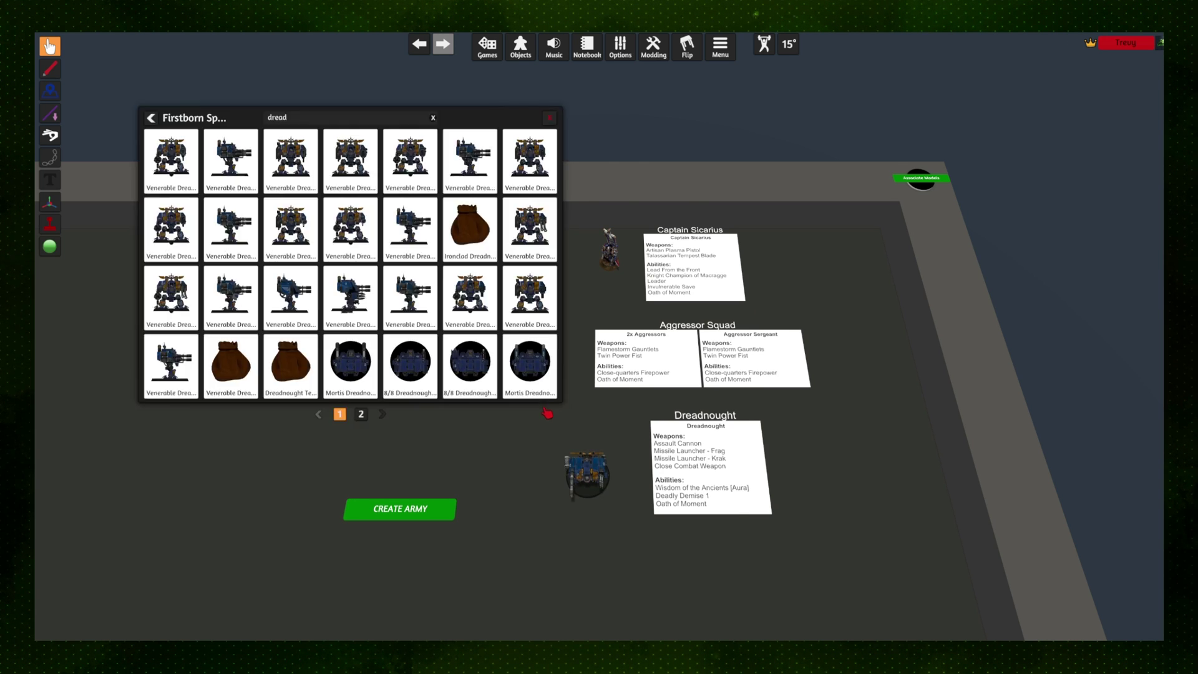
left_click_drag(839, 451, 884, 430)
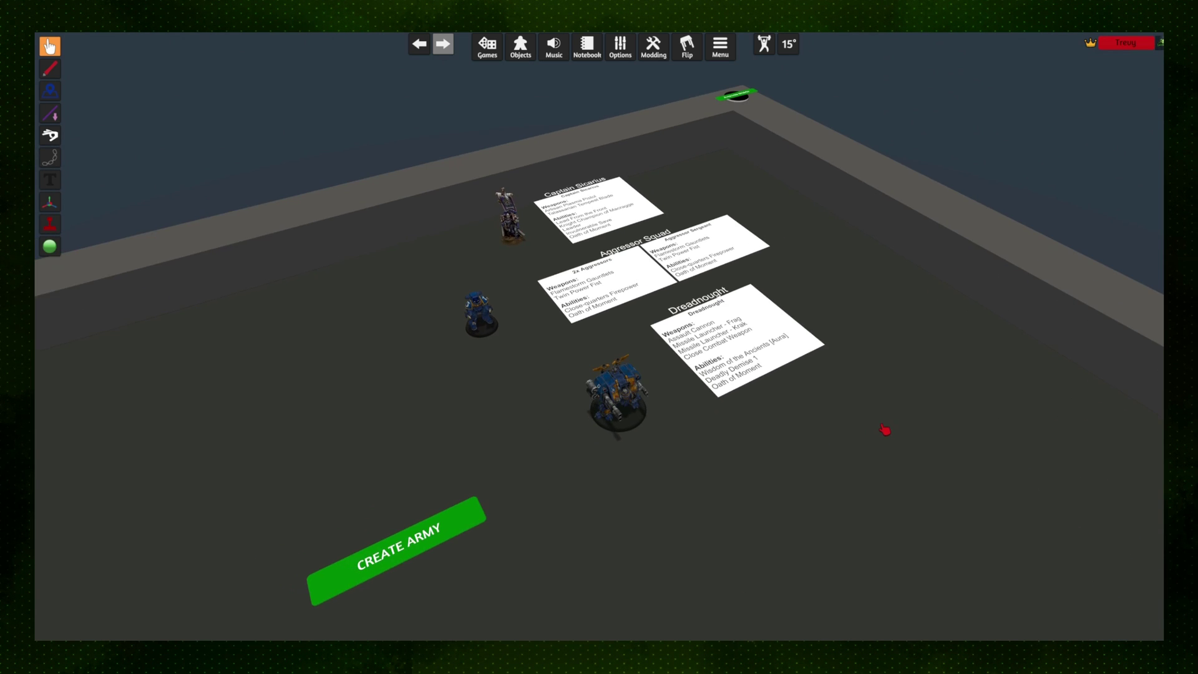
scroll(885, 429, "up", 3)
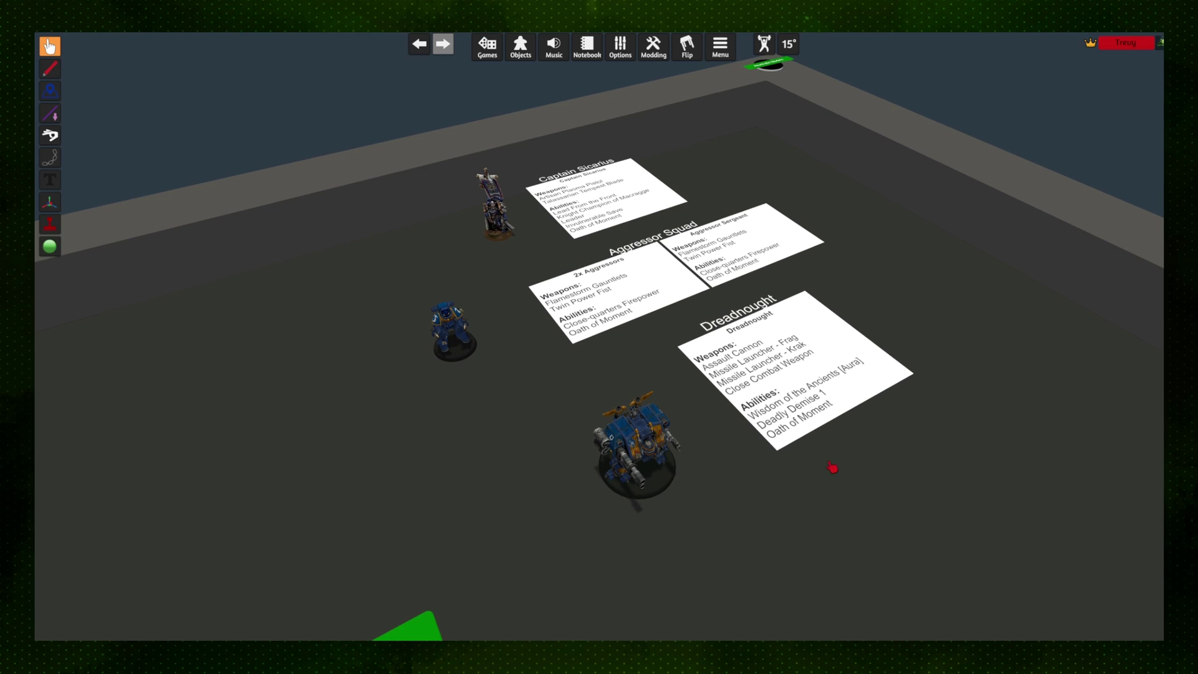
Assign the Sicarius, Aggressor and Dreadnought models to their matching Captain Sicarius, Aggressor Squad and Dreadnought cards.
left_click(587, 211)
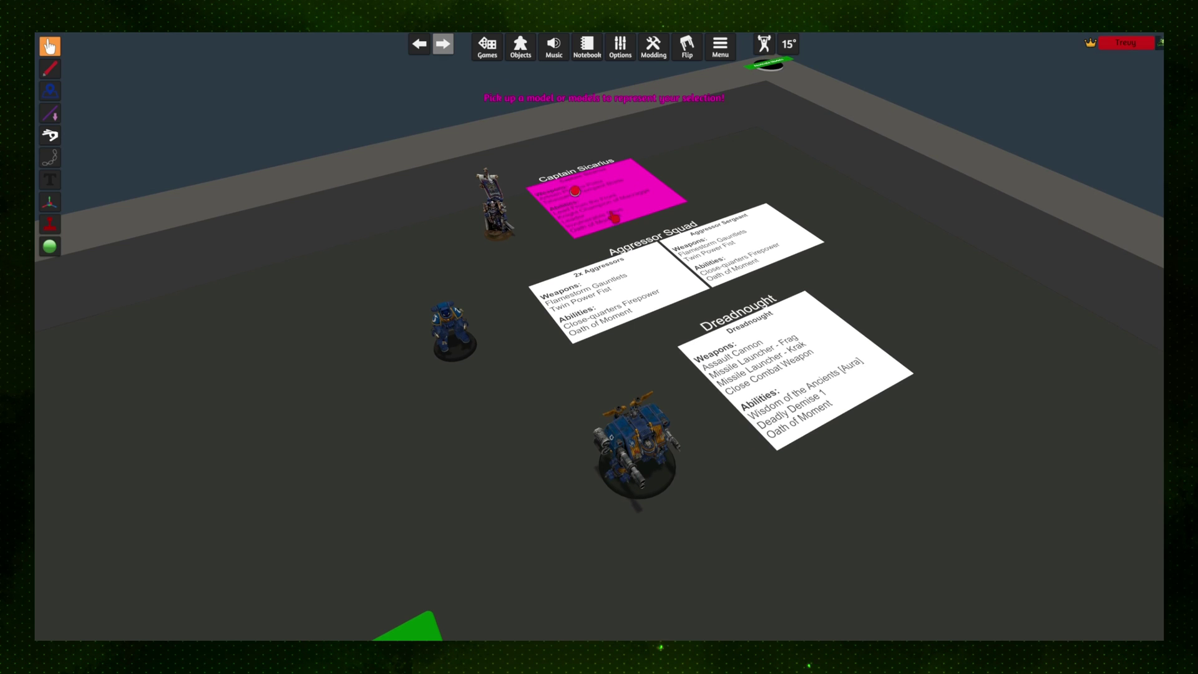
left_click(496, 212)
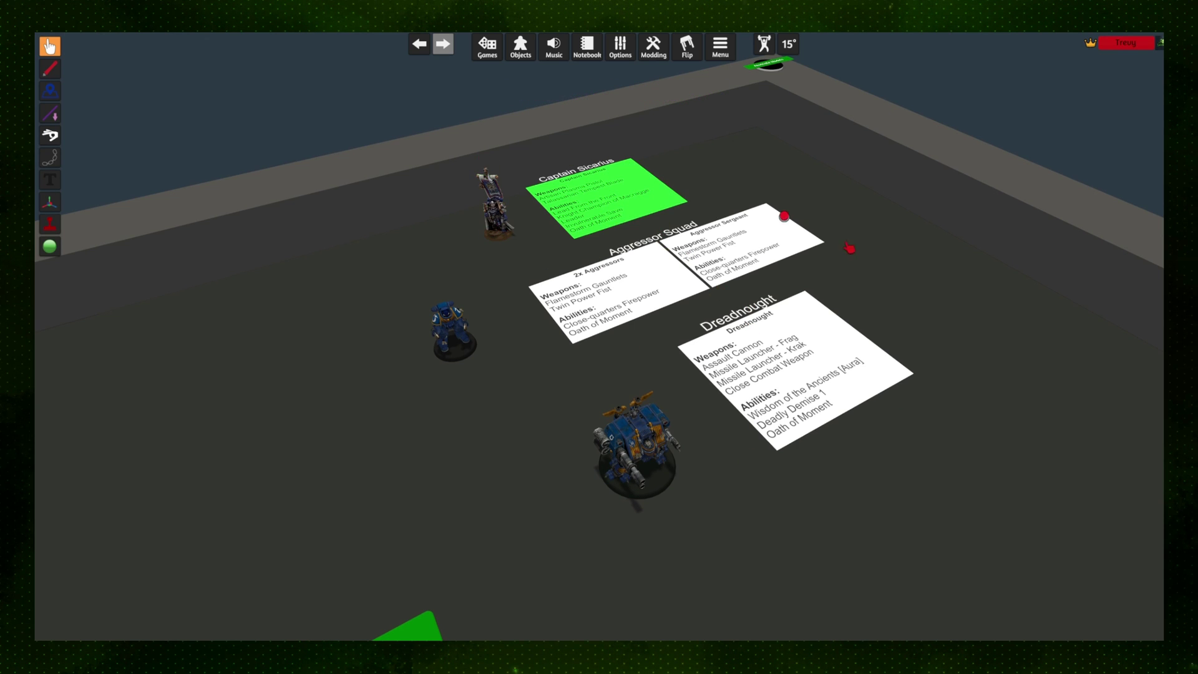
left_click(634, 320)
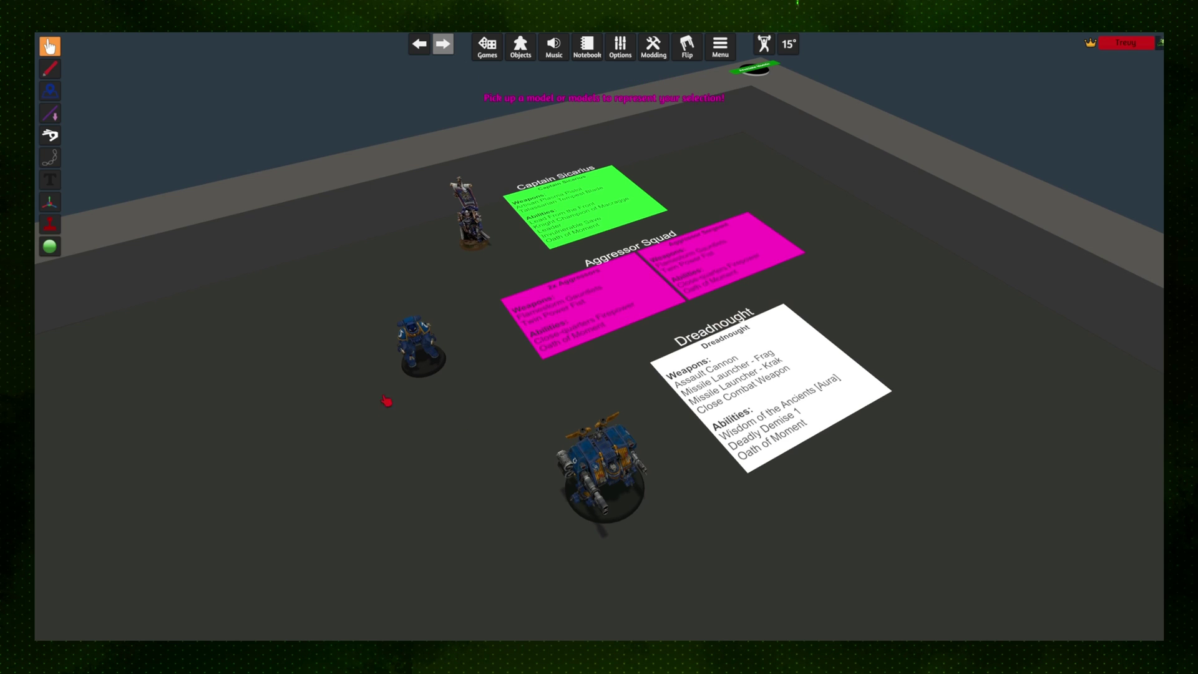
left_click(416, 372)
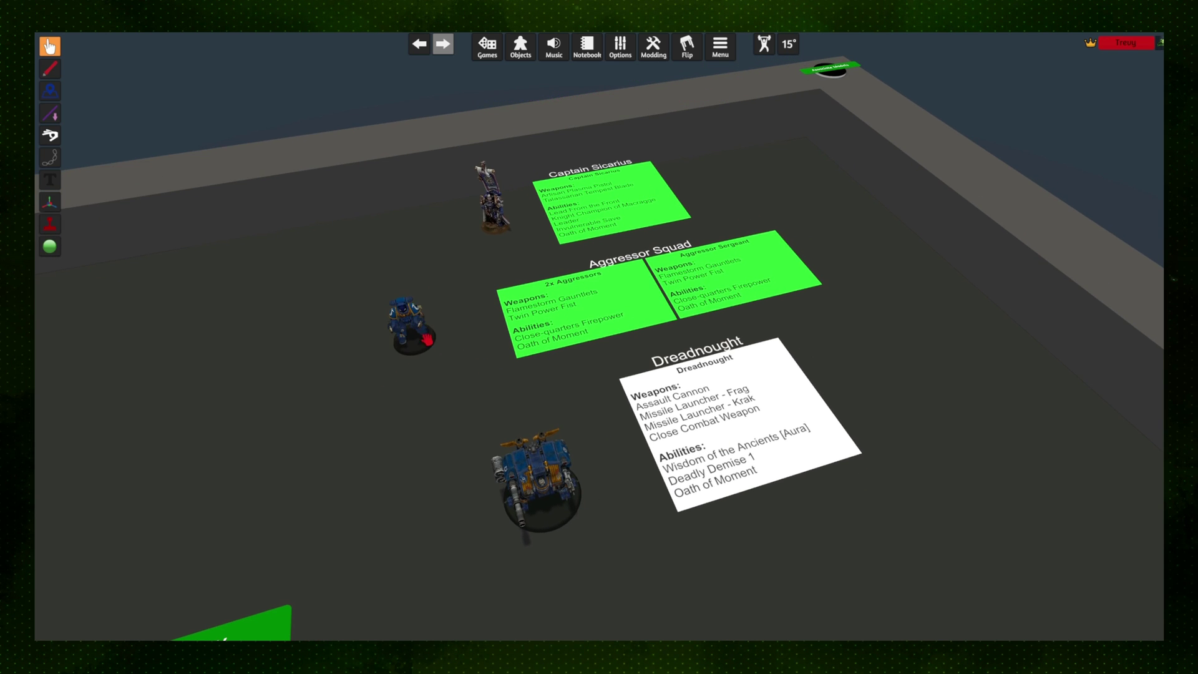
left_click(741, 395)
left_click(535, 478)
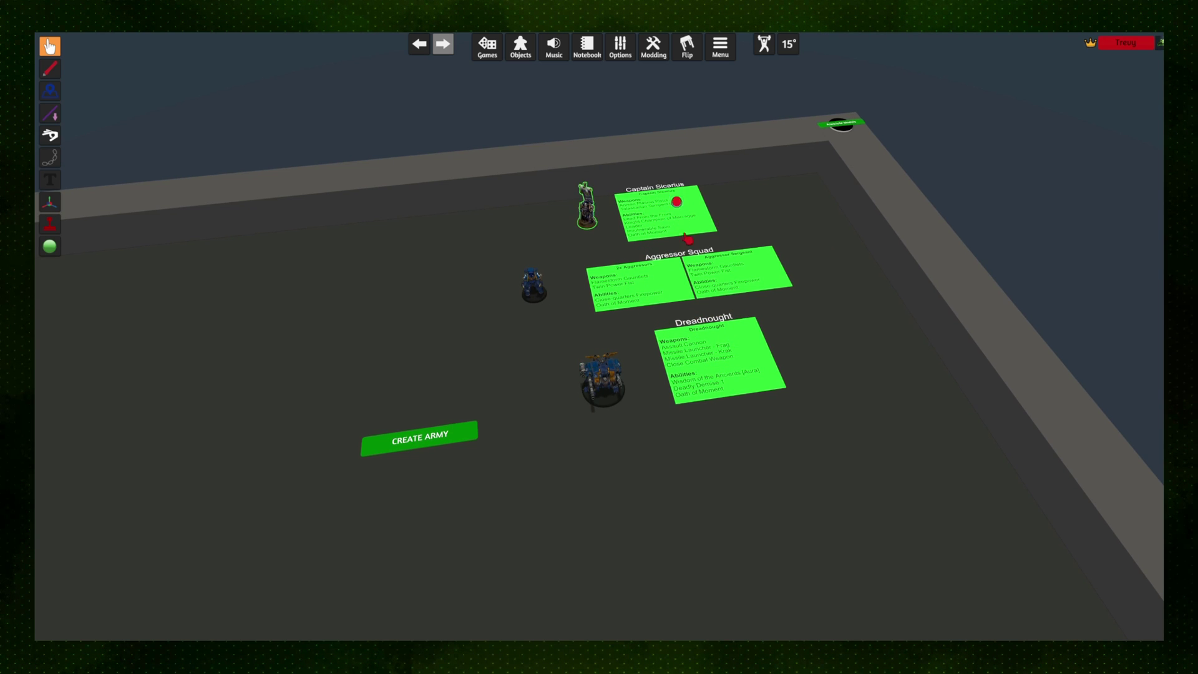
Create the army from the assigned models and view the generated units up close.
left_click(437, 444)
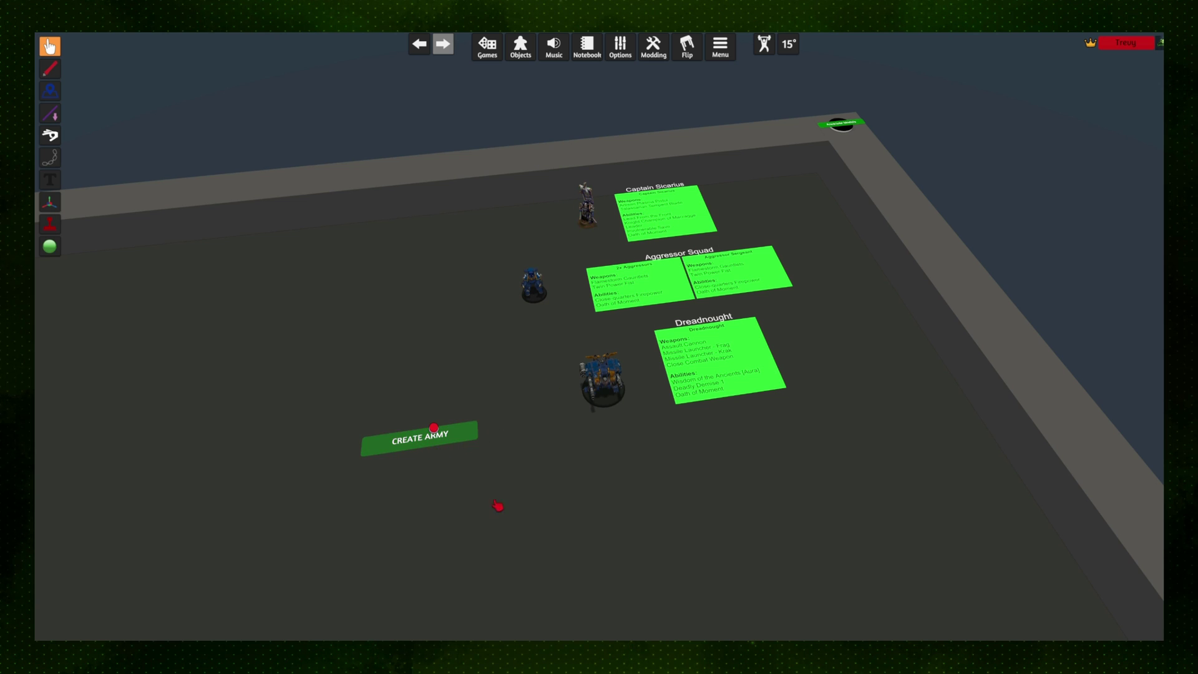
key("a")
scroll(851, 578, "up", 3)
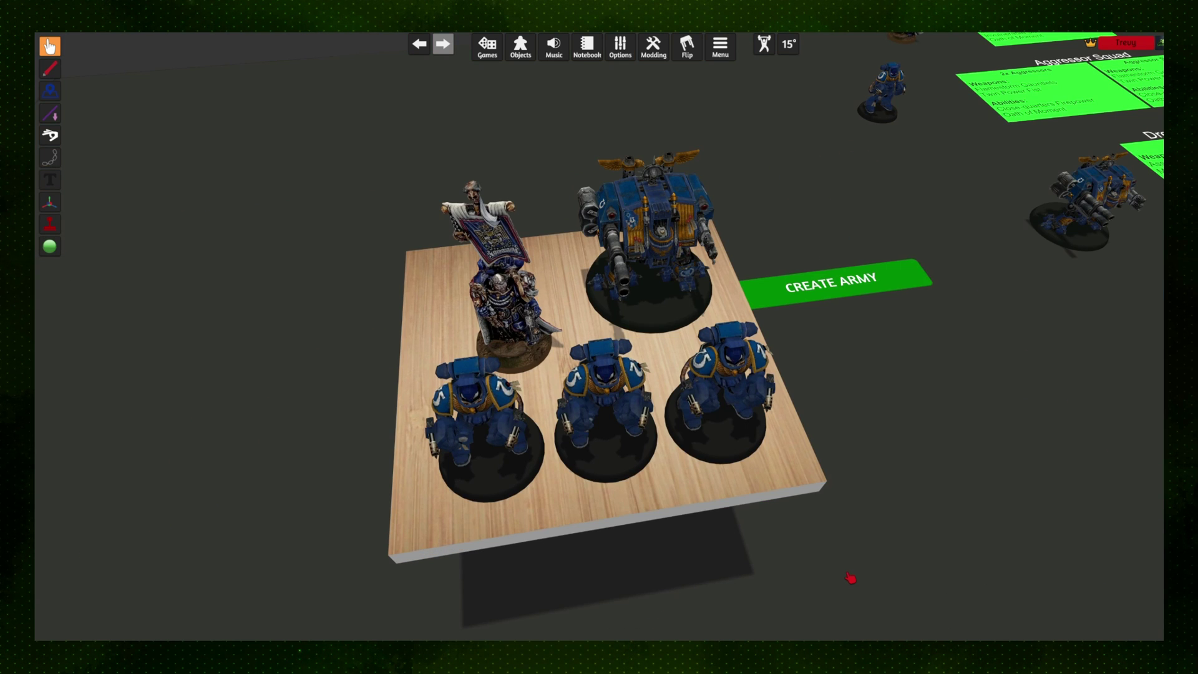
Vary the Aggressor Sergeant's measuring ring between 1" and 5", ending at 1", and view the Aggressor Squad datasheet.
mouse_move(731, 460)
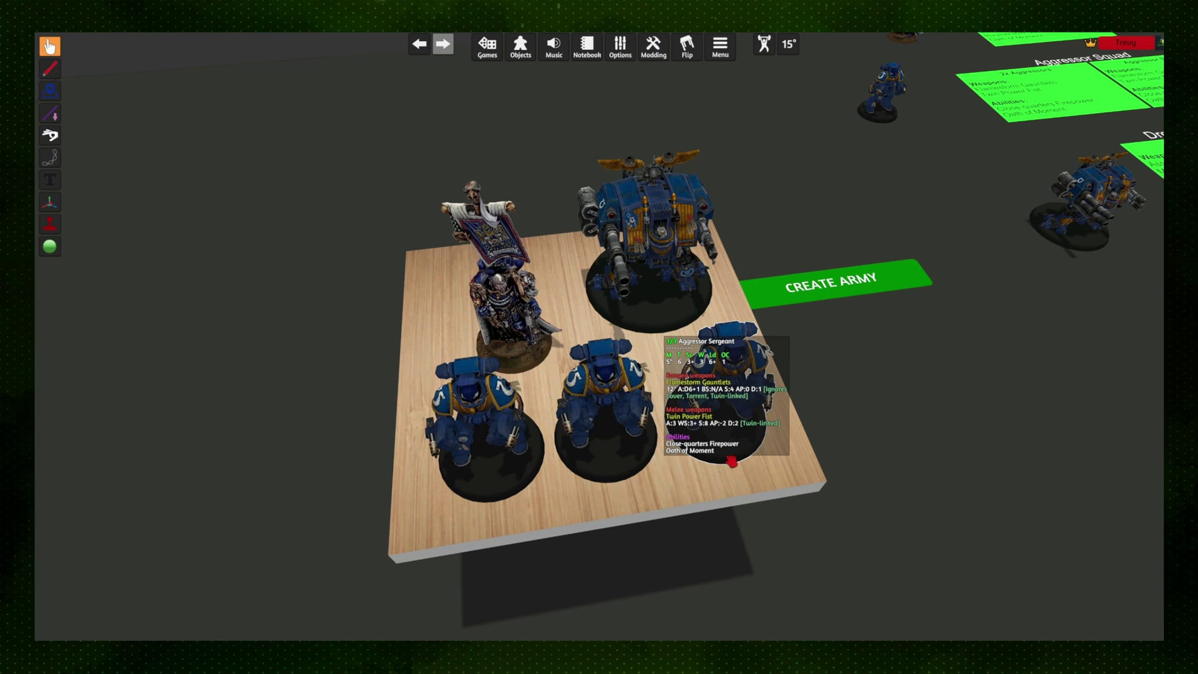
key("KP_2")
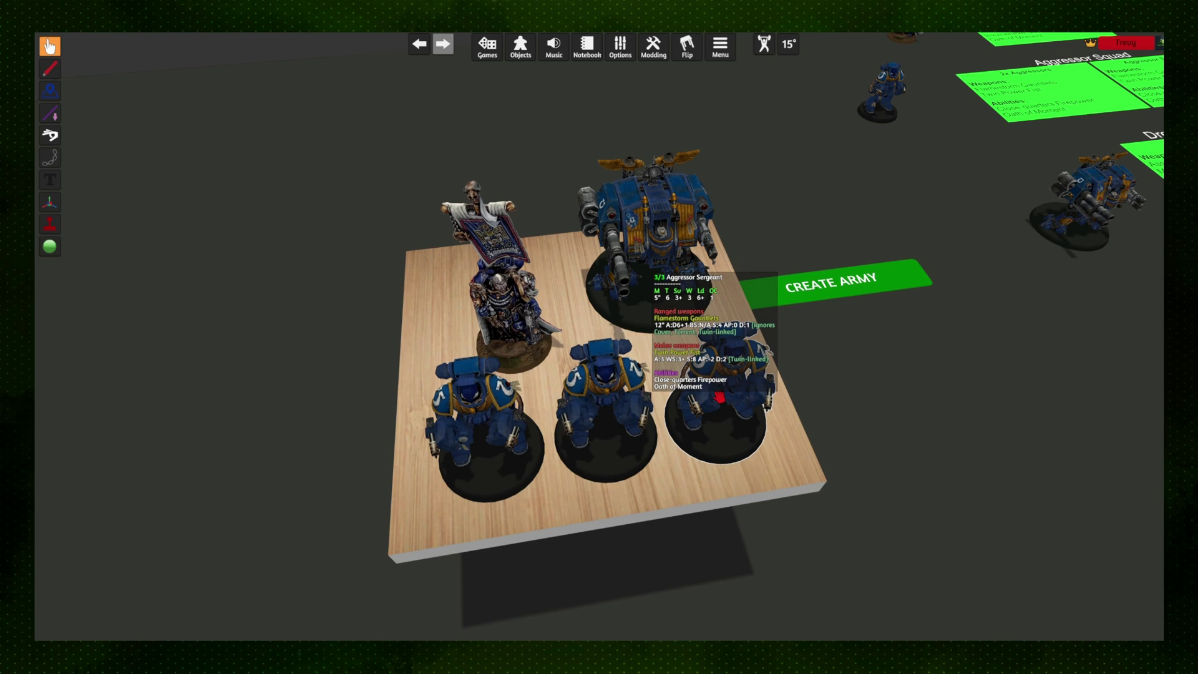
key("KP_4")
key("KP_4")
key("KP_4")
key("KP_4")
key("KP_4")
key("KP_3")
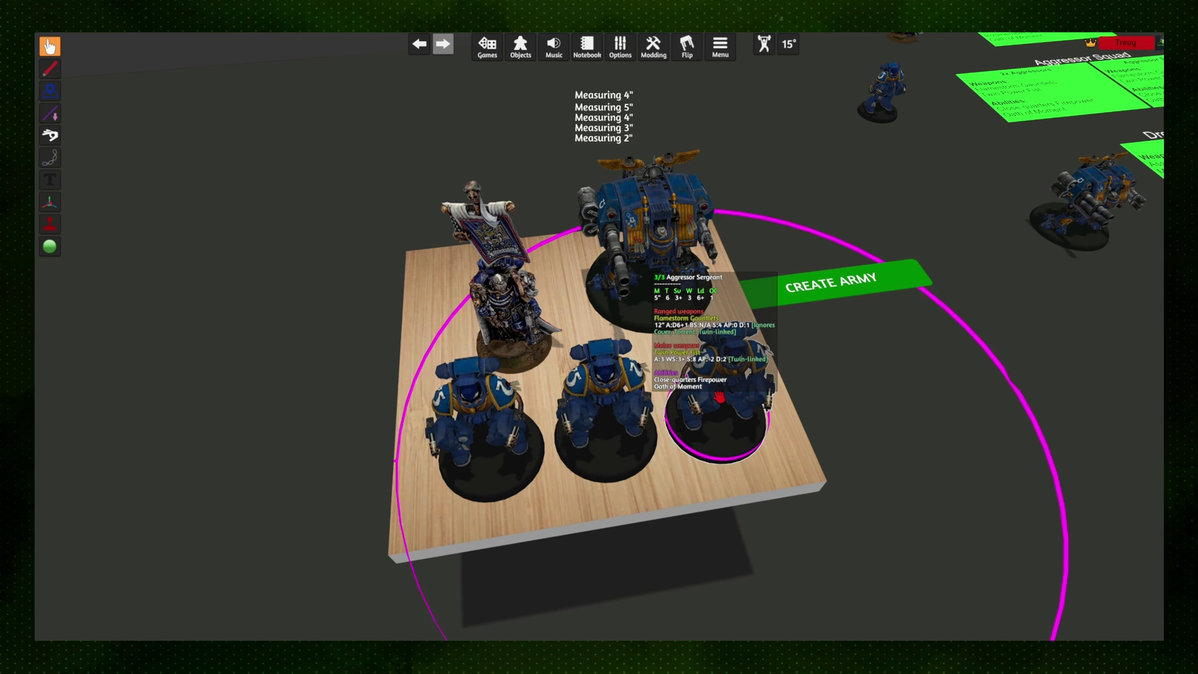
key("1")
key("2")
key("3")
key("4")
key("5")
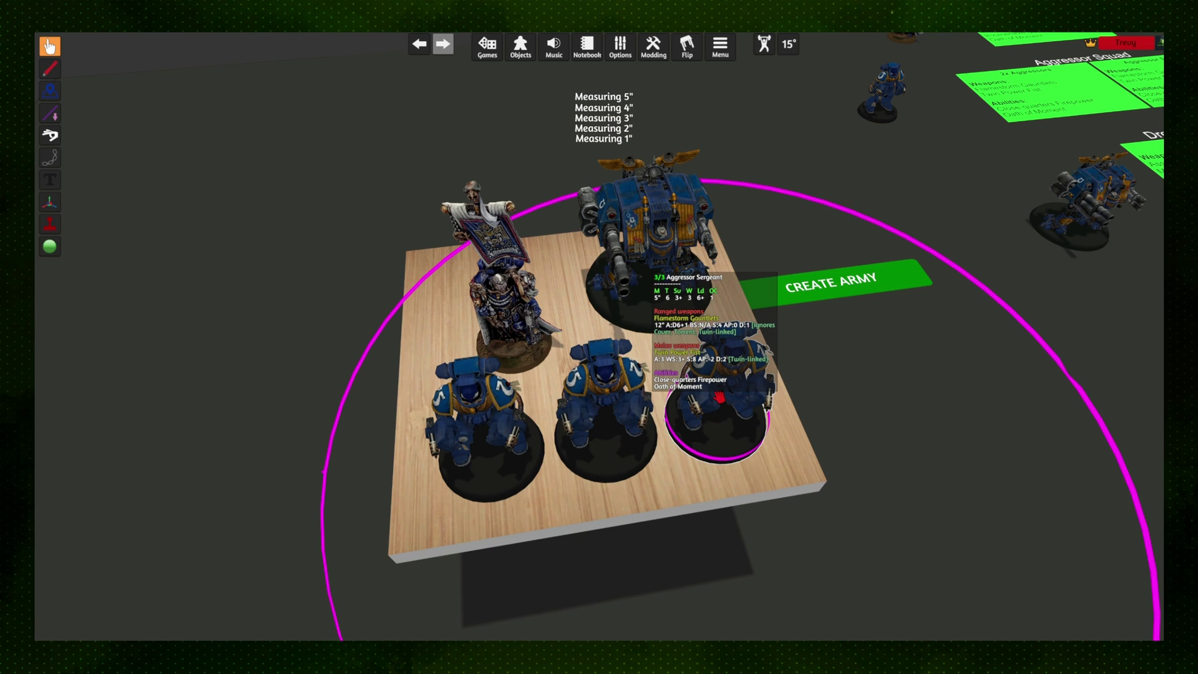
key("4")
key("3")
key("2")
key("1")
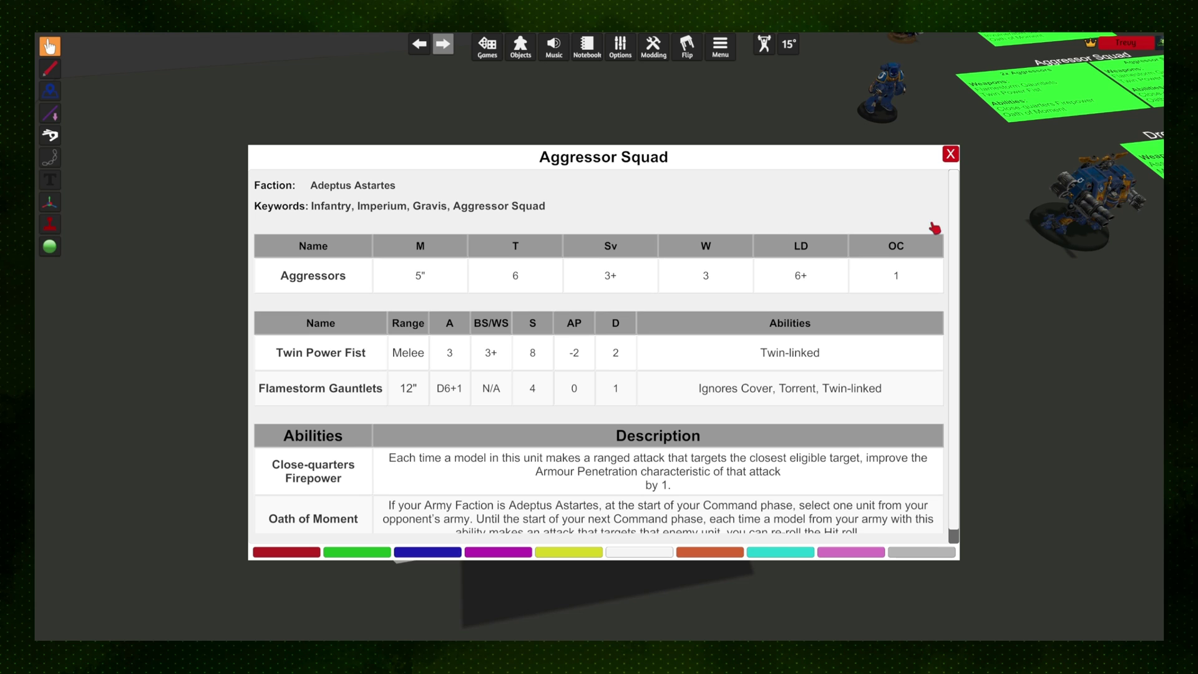
scroll(939, 240, "down", 1)
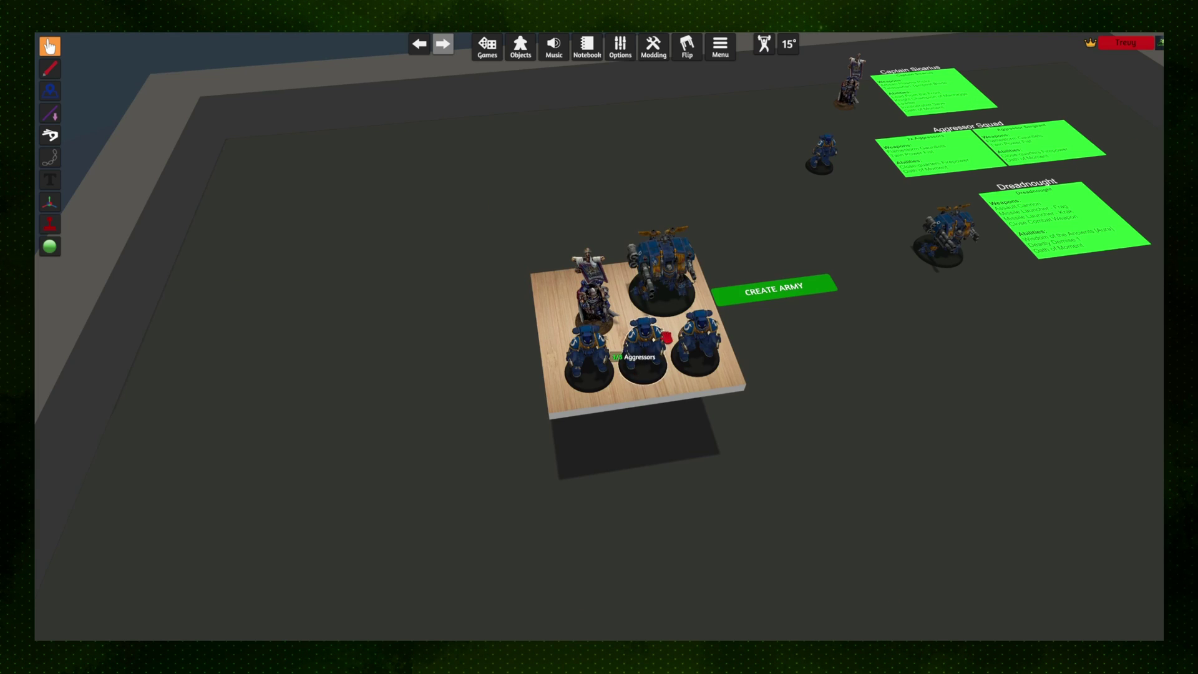
Save the Captain Sicarius, Aggressor and Dreadnought models from the army board together as the saved object "test army" in the root folder.
left_click_drag(502, 192, 827, 447)
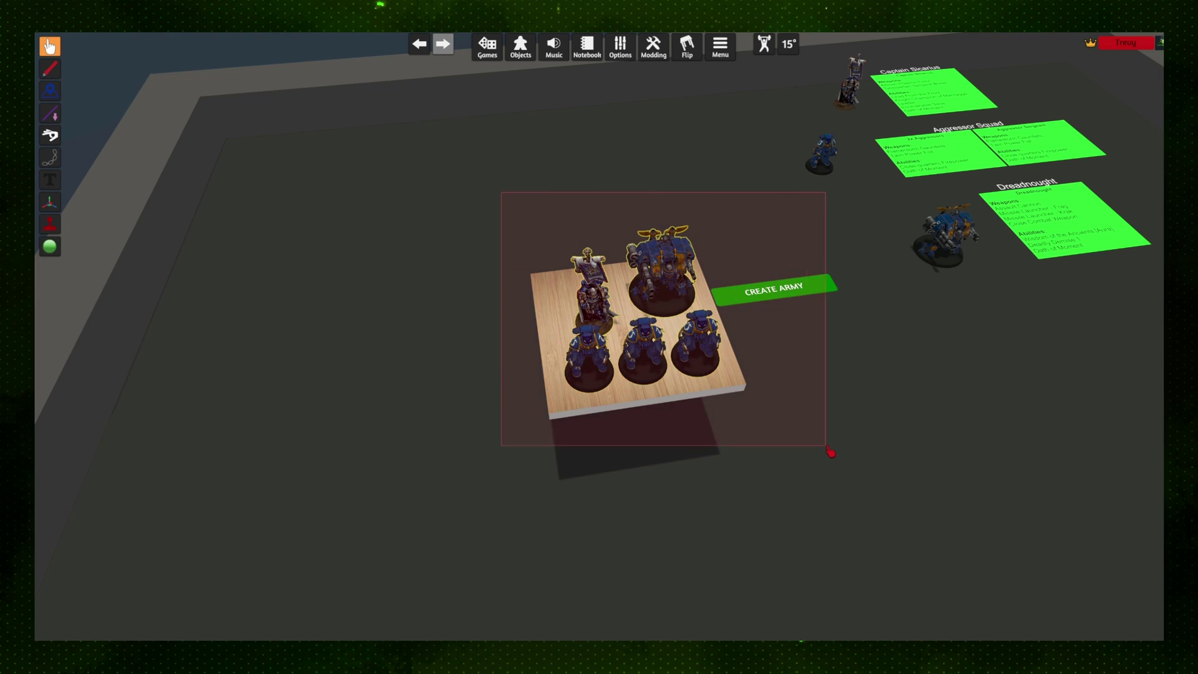
right_click(671, 295)
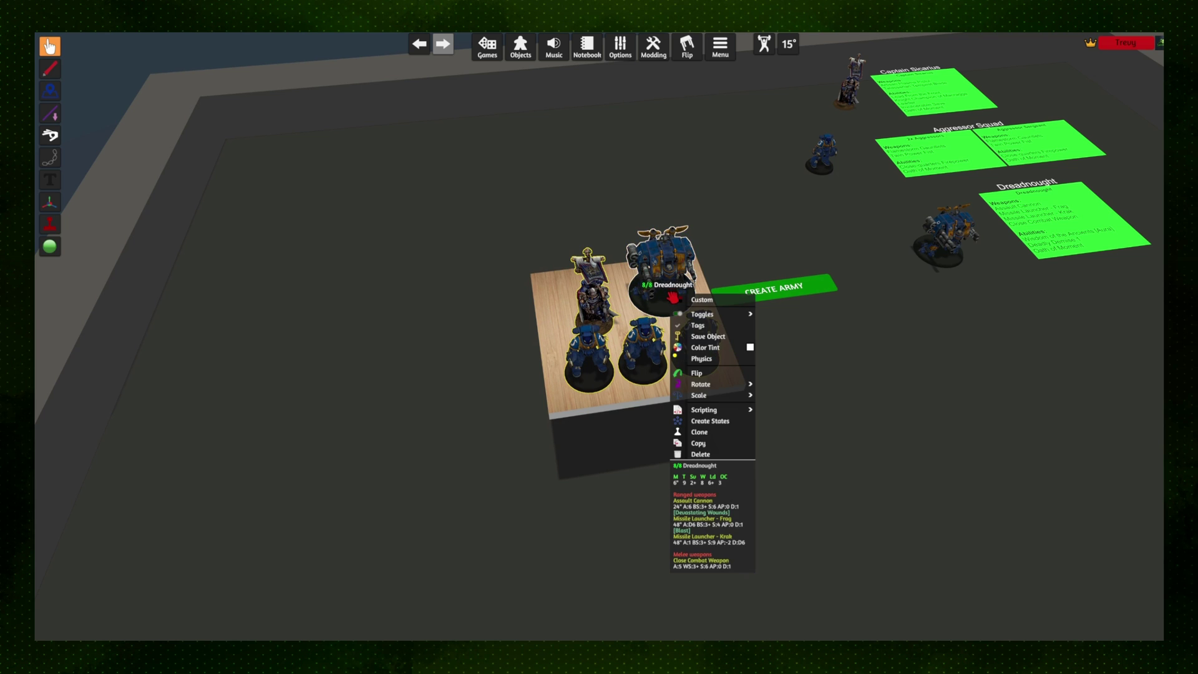
left_click(707, 336)
type("test army")
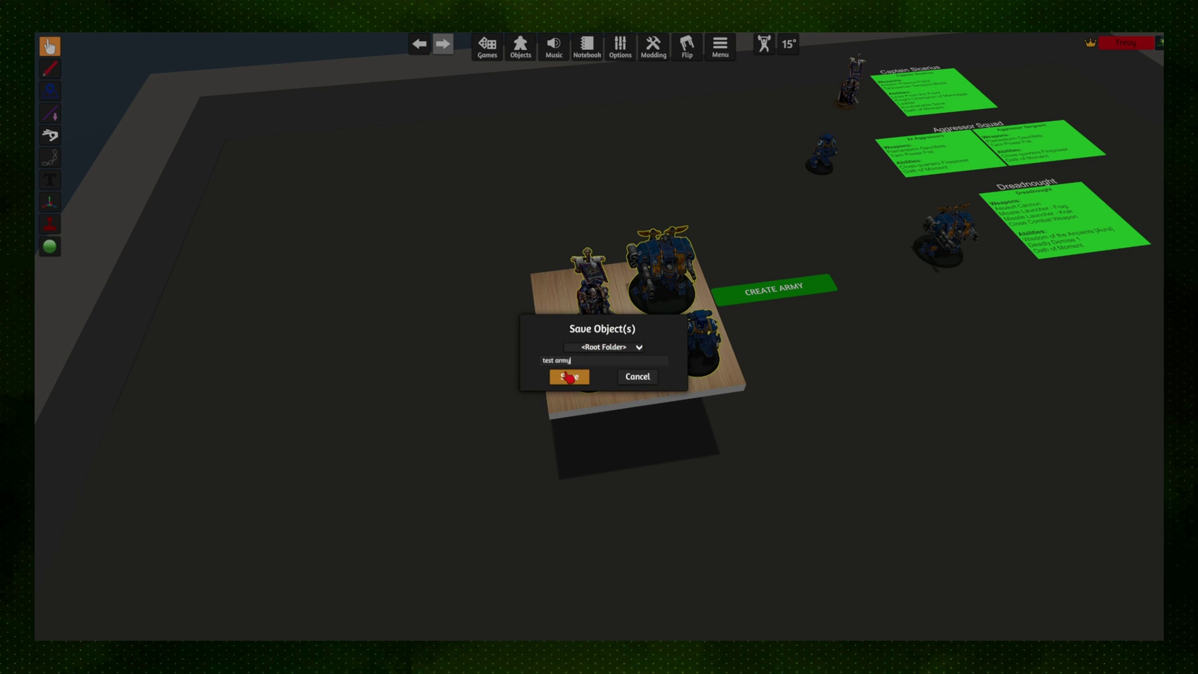
left_click(569, 375)
Load the FTC Competitive 40k Map Base from the Workshop games.
left_click(487, 47)
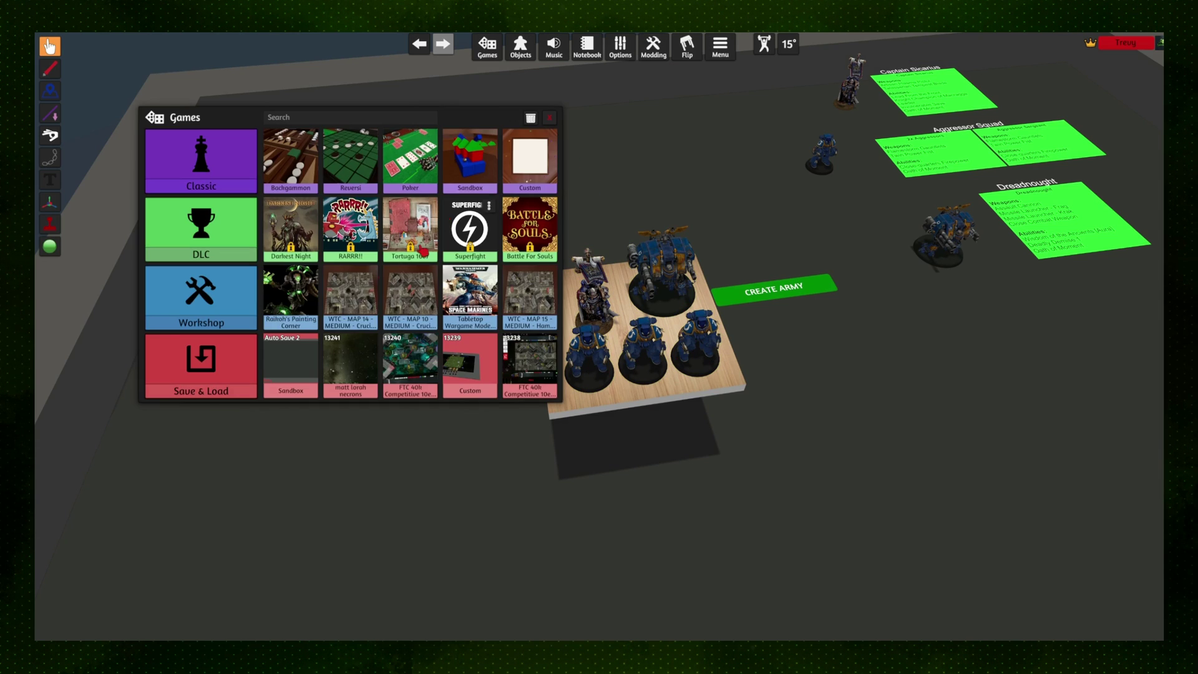
left_click(201, 293)
left_click(306, 288)
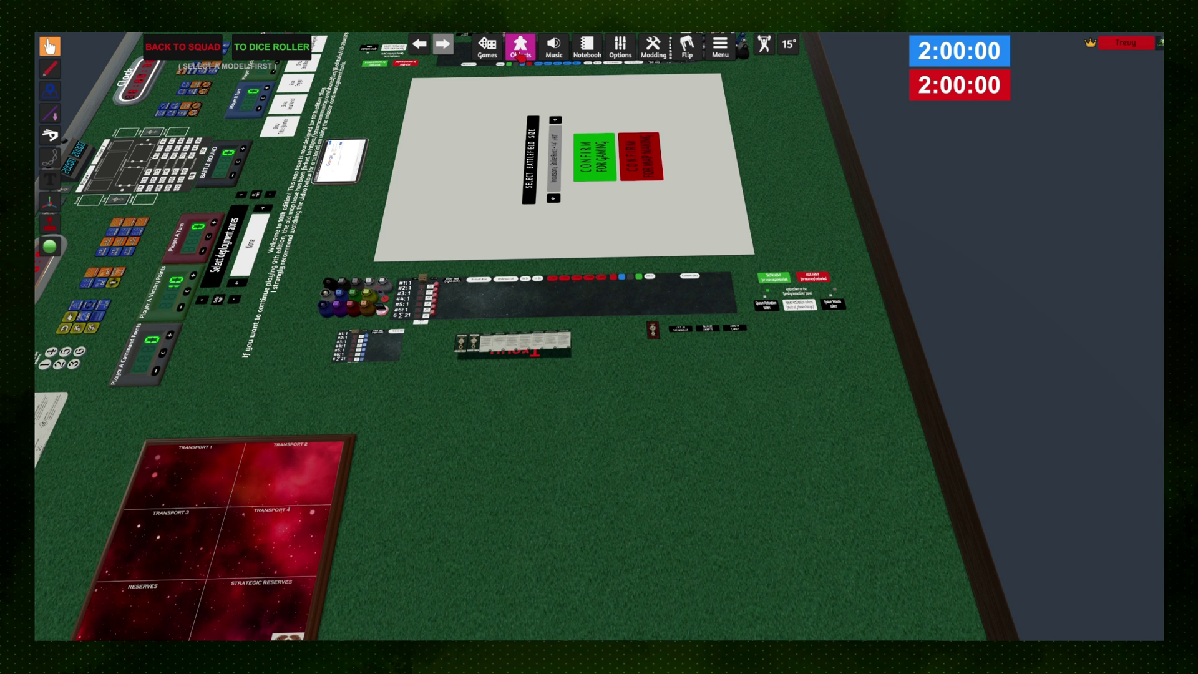
Search the saved objects for "test" and place the "test army" save on the green table beside the map base's dice mat.
left_click(521, 53)
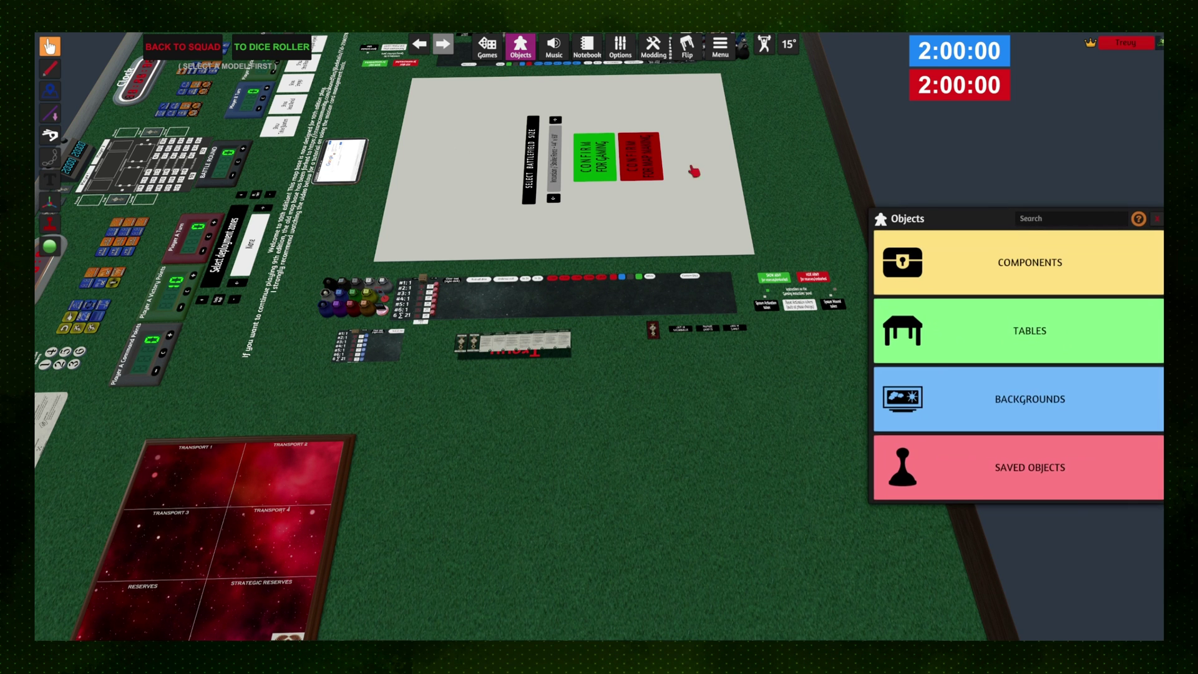
left_click(1018, 465)
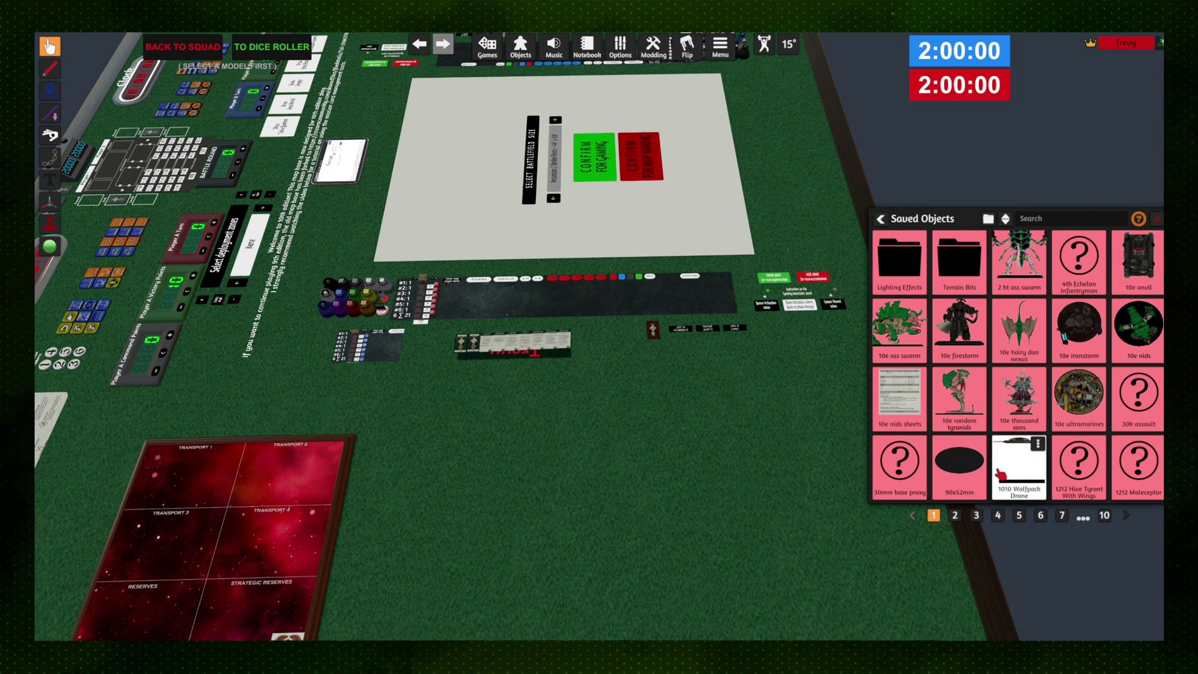
left_click(1042, 218)
type("test")
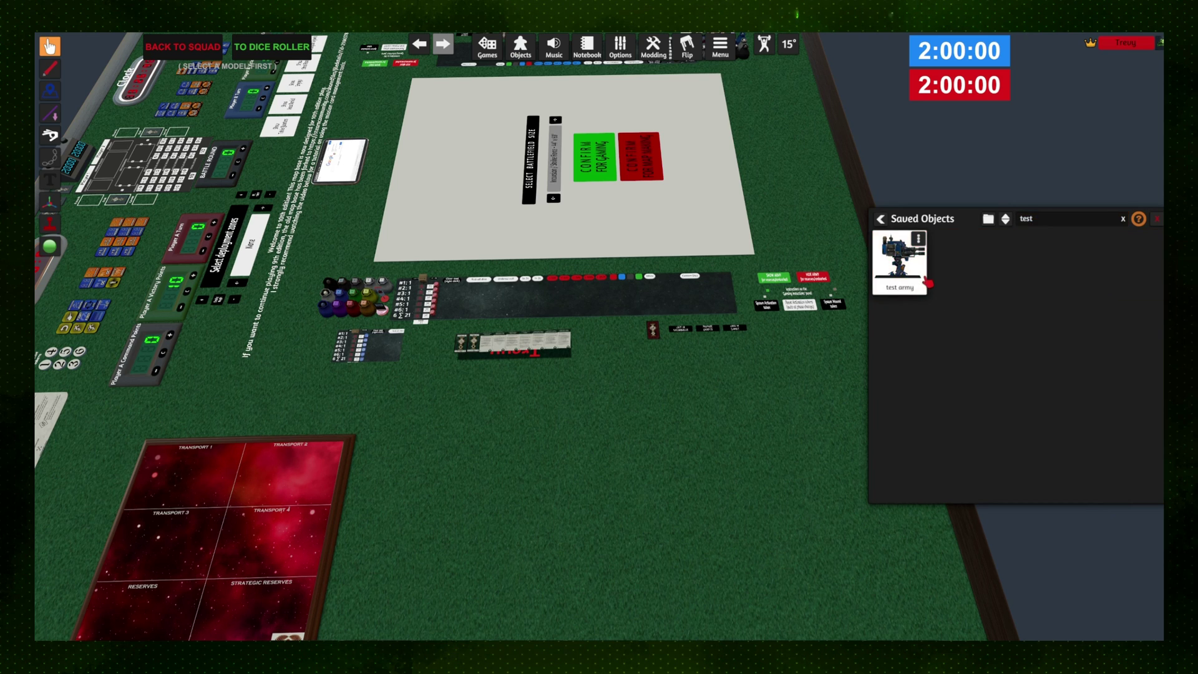
left_click(927, 282)
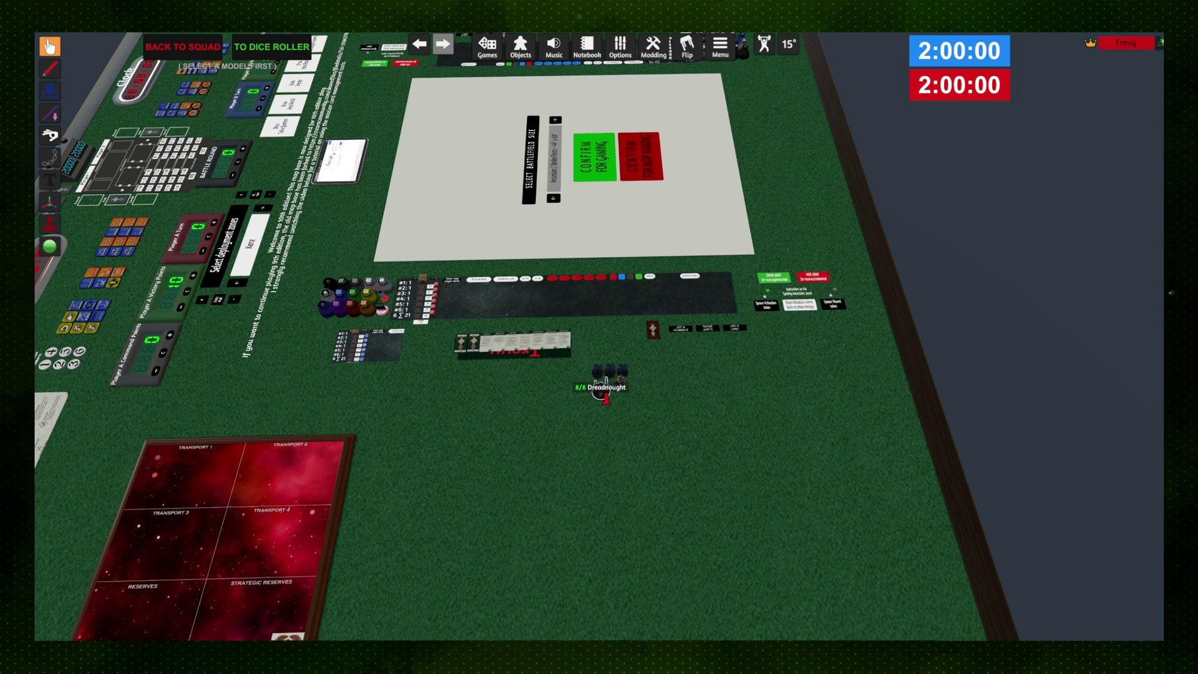
scroll(677, 413, "up", 3)
right_click(820, 461)
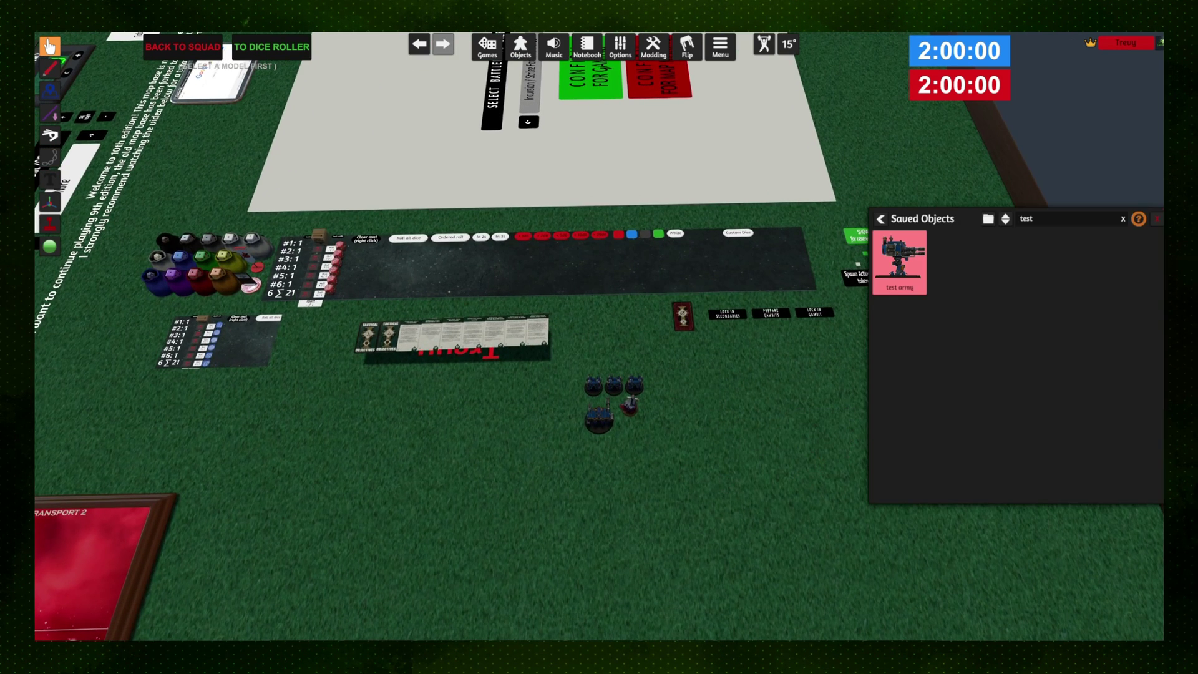
left_click(1157, 219)
scroll(687, 474, "up", 3)
left_click_drag(740, 509, 557, 369)
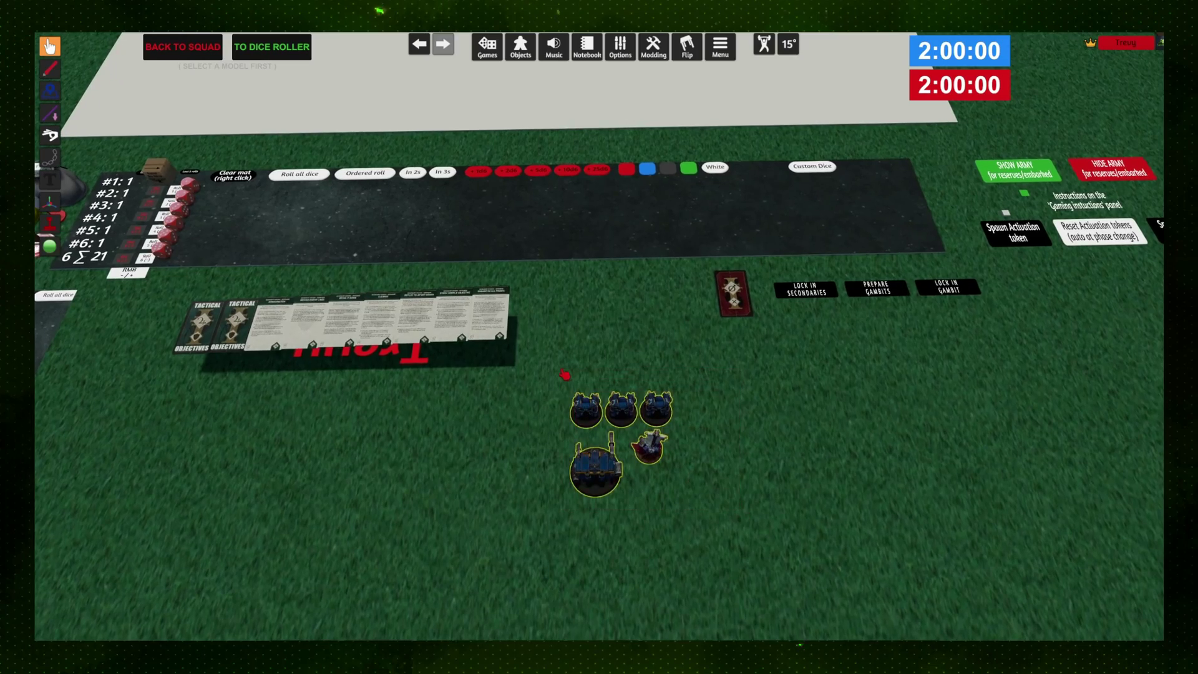
left_click(565, 374)
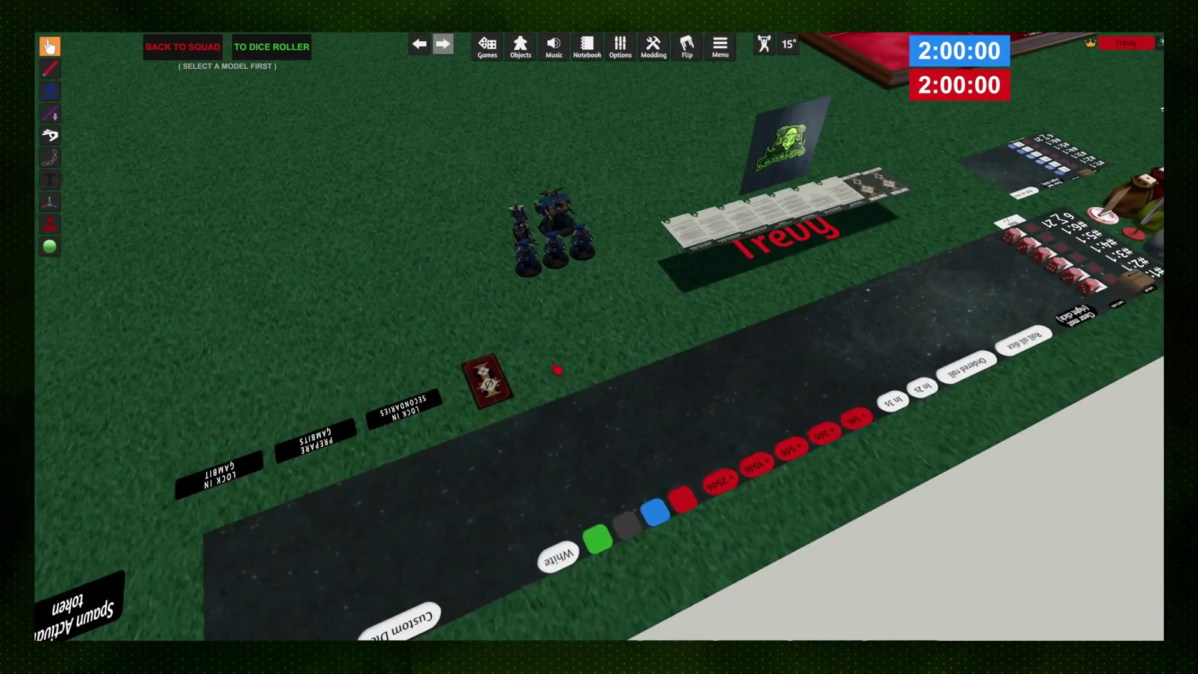
scroll(557, 368, "up", 6)
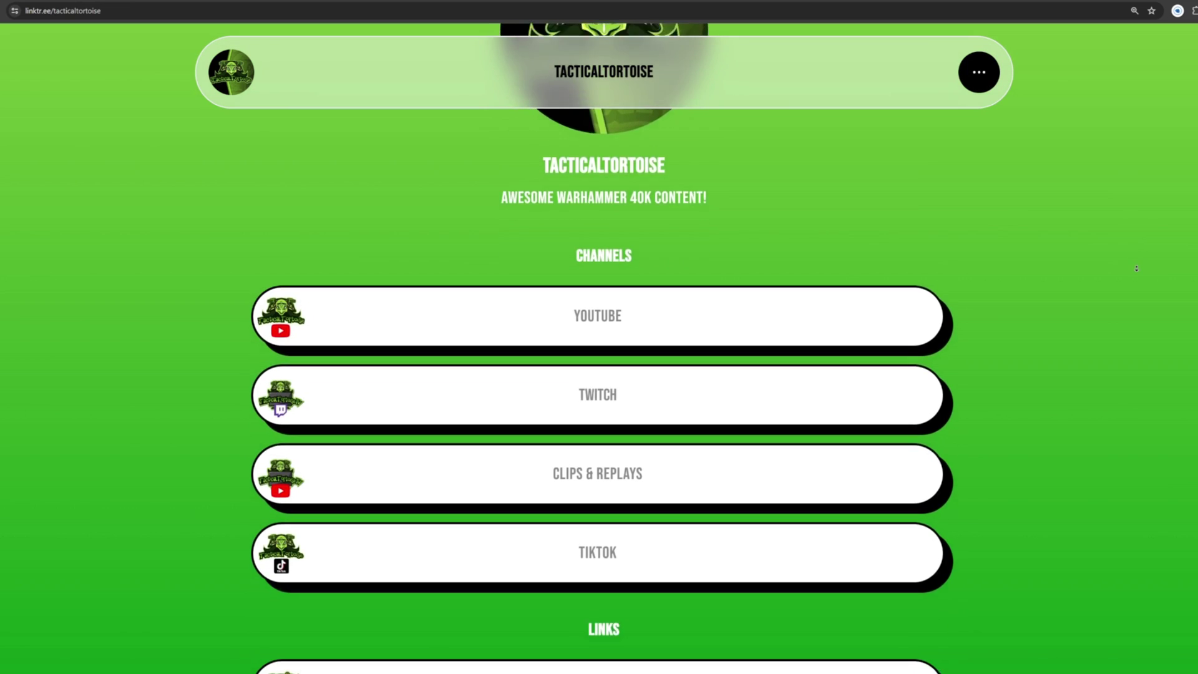
Look through the TacticalTortoise Linktree page and the TTSWarhammer40k Patreon page in the browser, and close the Patreon page.
scroll(1136, 271, "down", 5)
scroll(1136, 270, "down", 7)
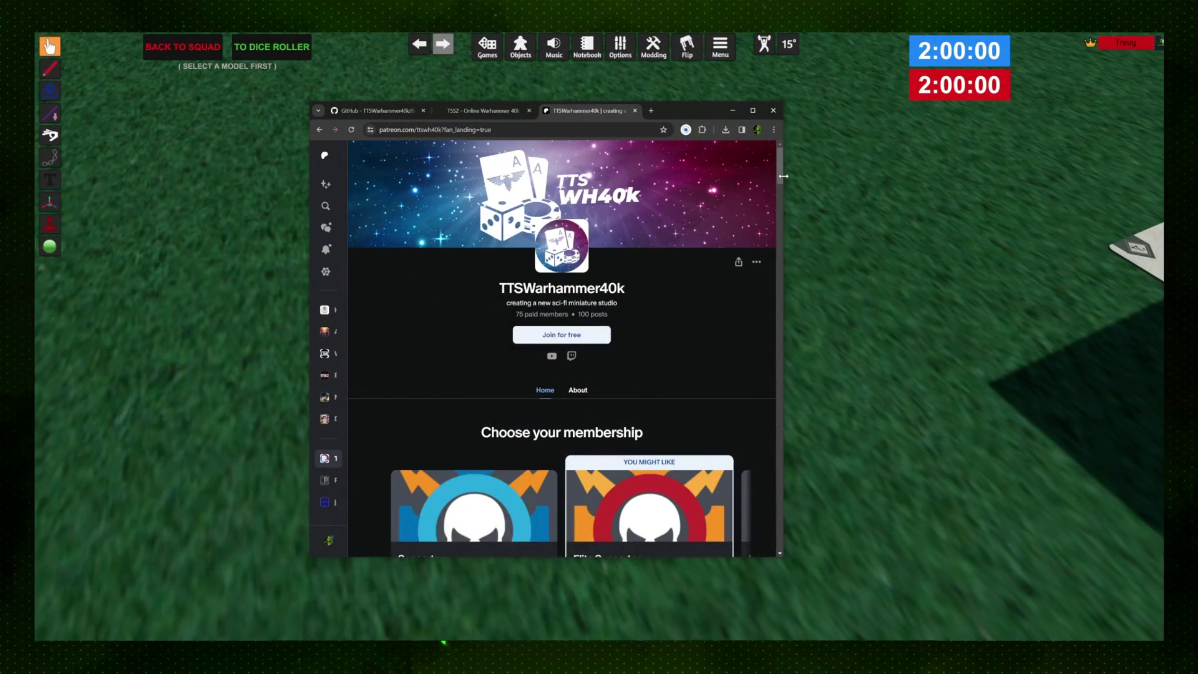
left_click_drag(779, 180, 774, 225)
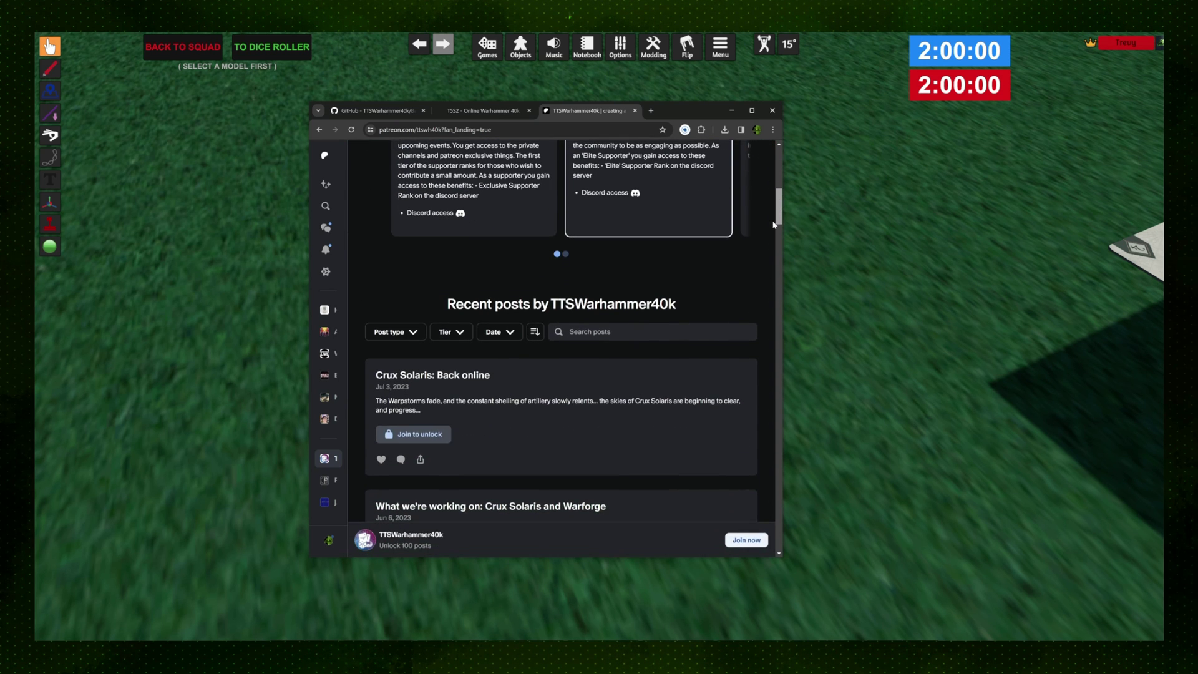
left_click(635, 112)
left_click_drag(636, 113, 649, 117)
Examine the file list and README of the Battleforged-Workshop-Mod-Compilation repository on GitHub.
left_click(364, 114)
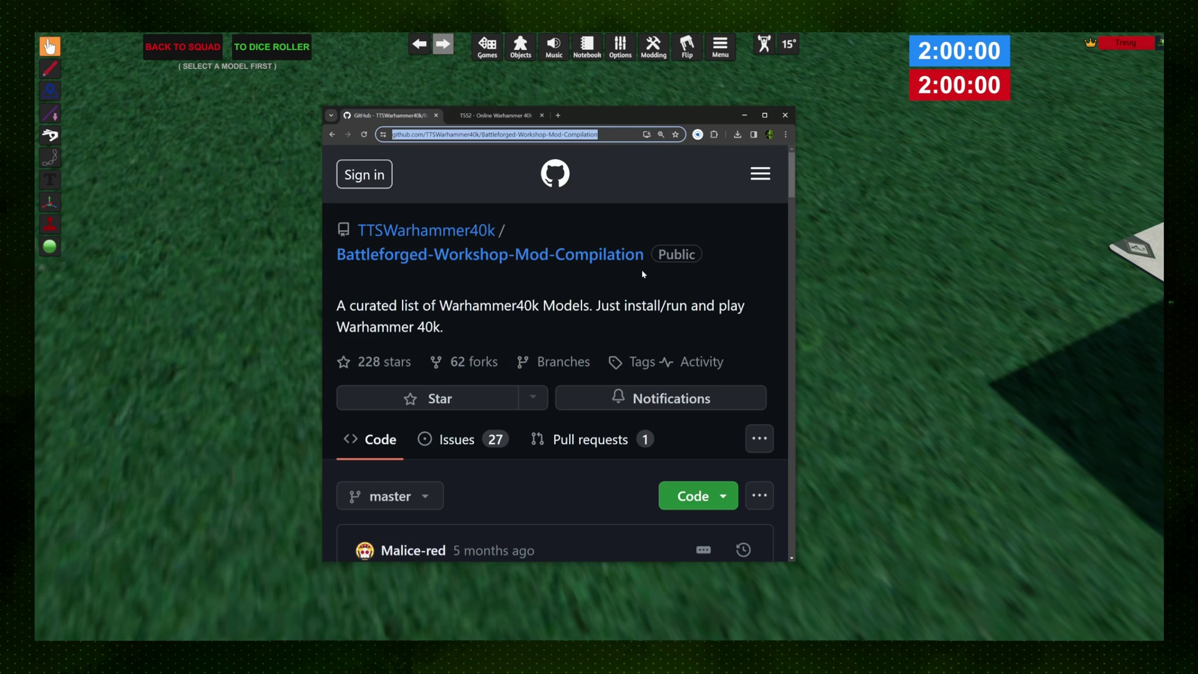
scroll(759, 275, "down", 8)
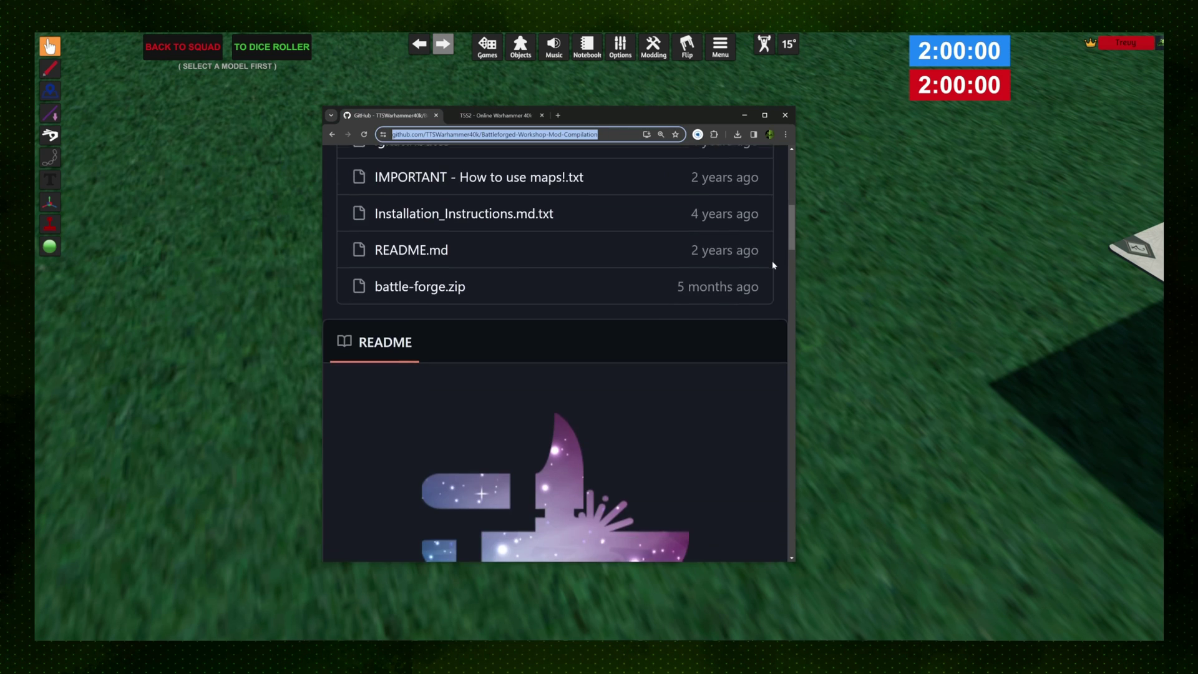
scroll(772, 265, "down", 3)
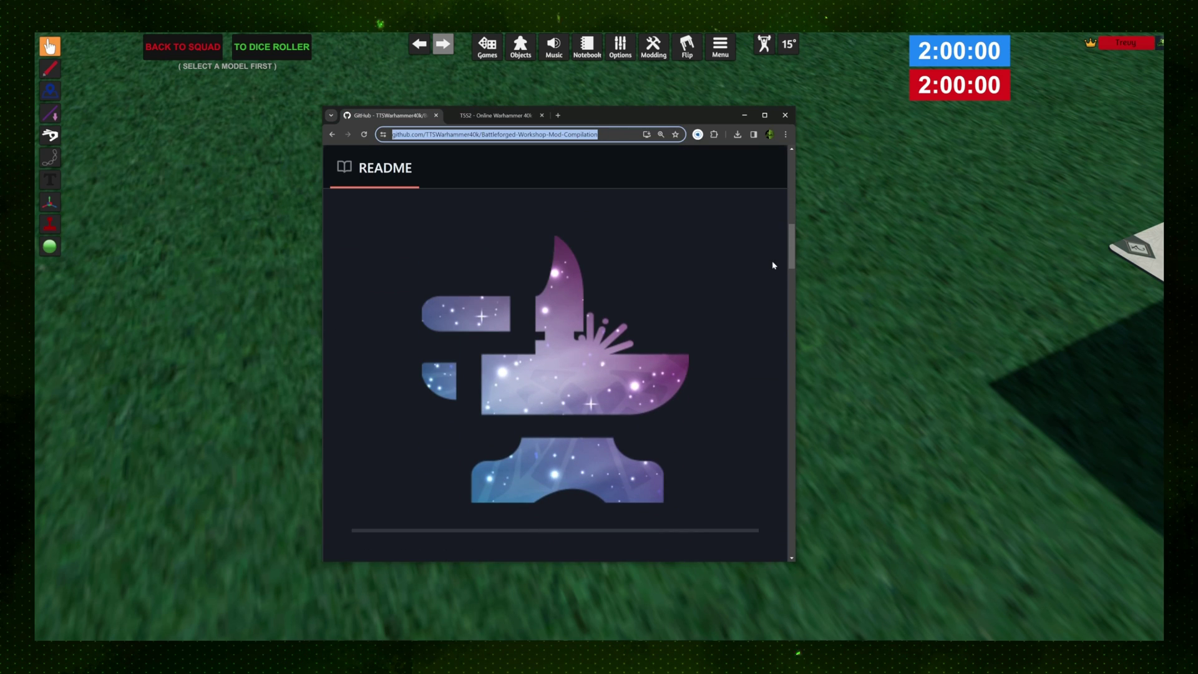